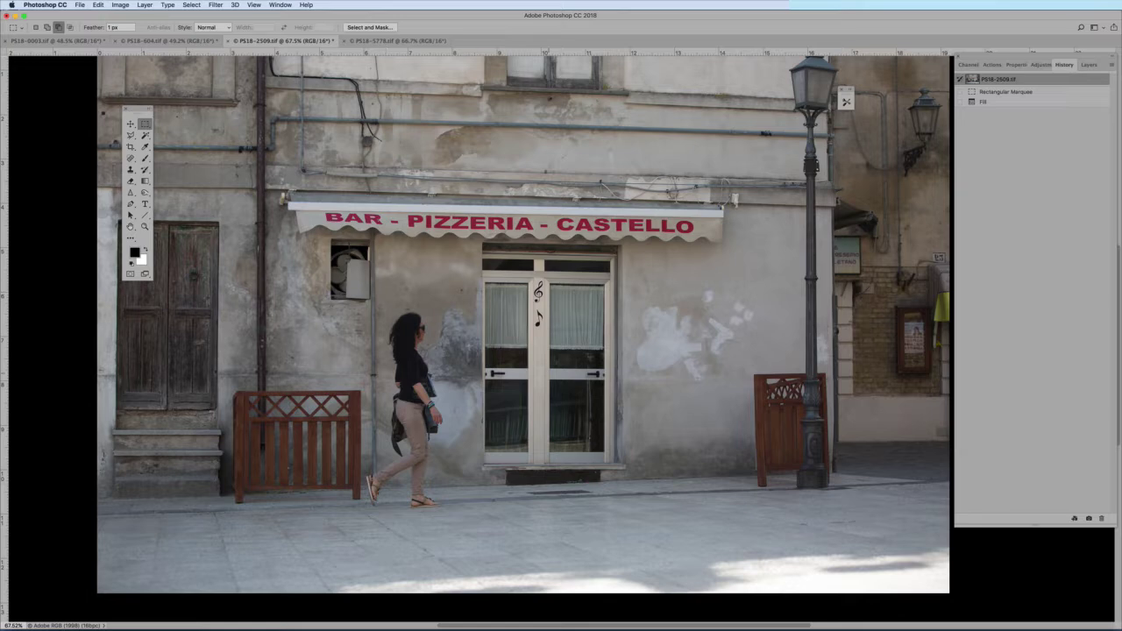
Duplicate the Background layer of the pizzeria photo to work on a copy
click(1089, 65)
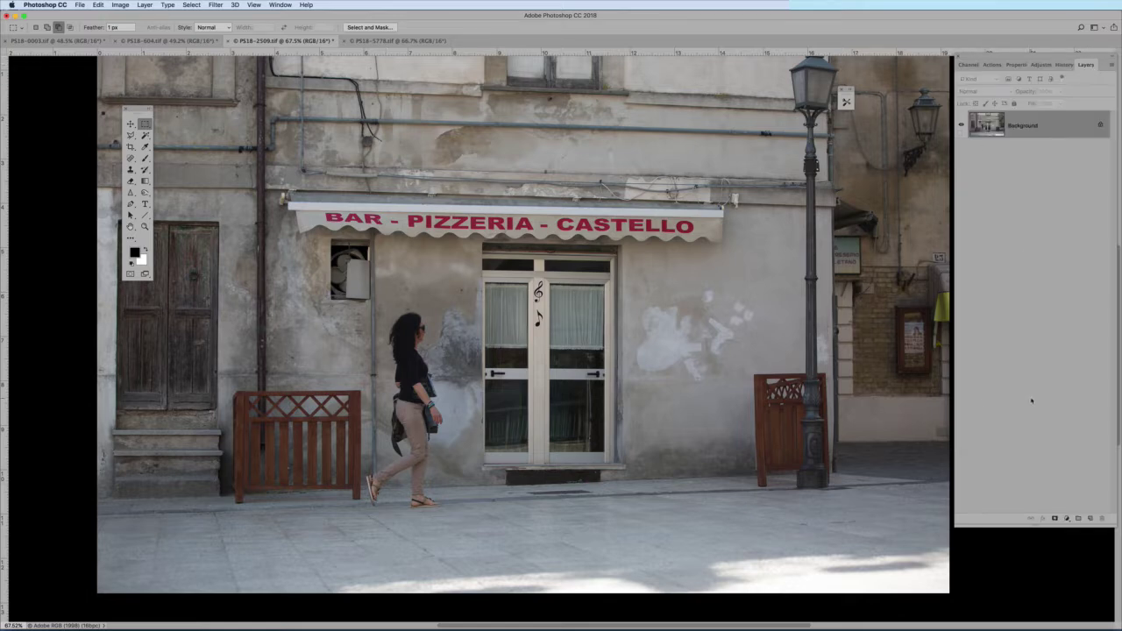
key(super+j)
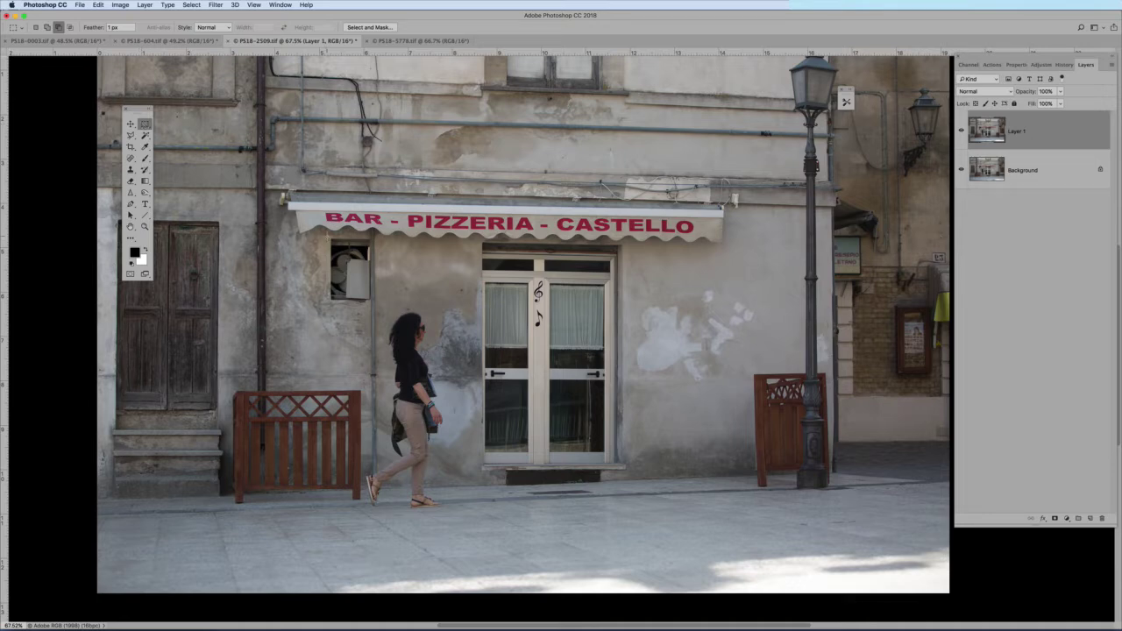
Select the fan opening in the wall with a rectangular marquee and fill it using Content-Aware contents at 100% opacity
drag(341, 232, 372, 291)
scroll(361, 328, up, 5)
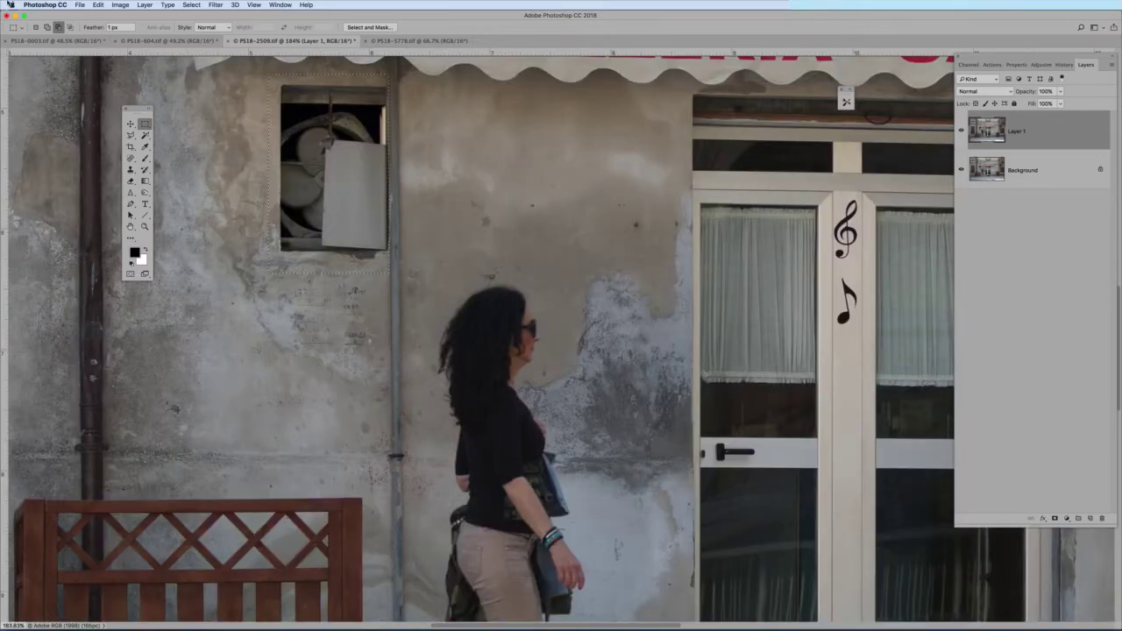
click(98, 6)
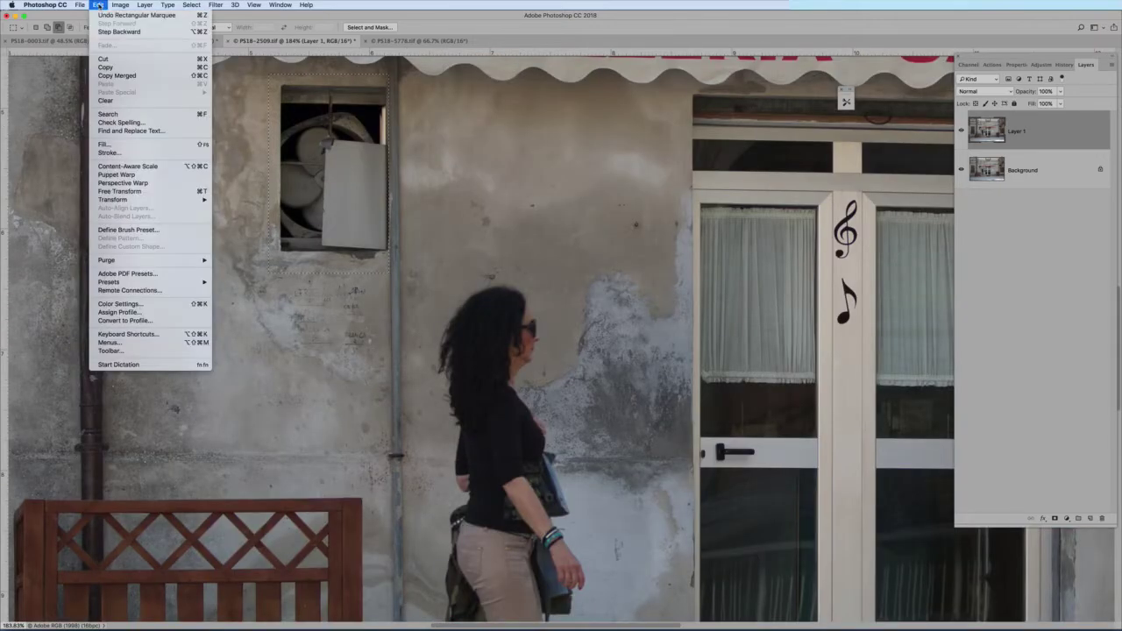
click(102, 145)
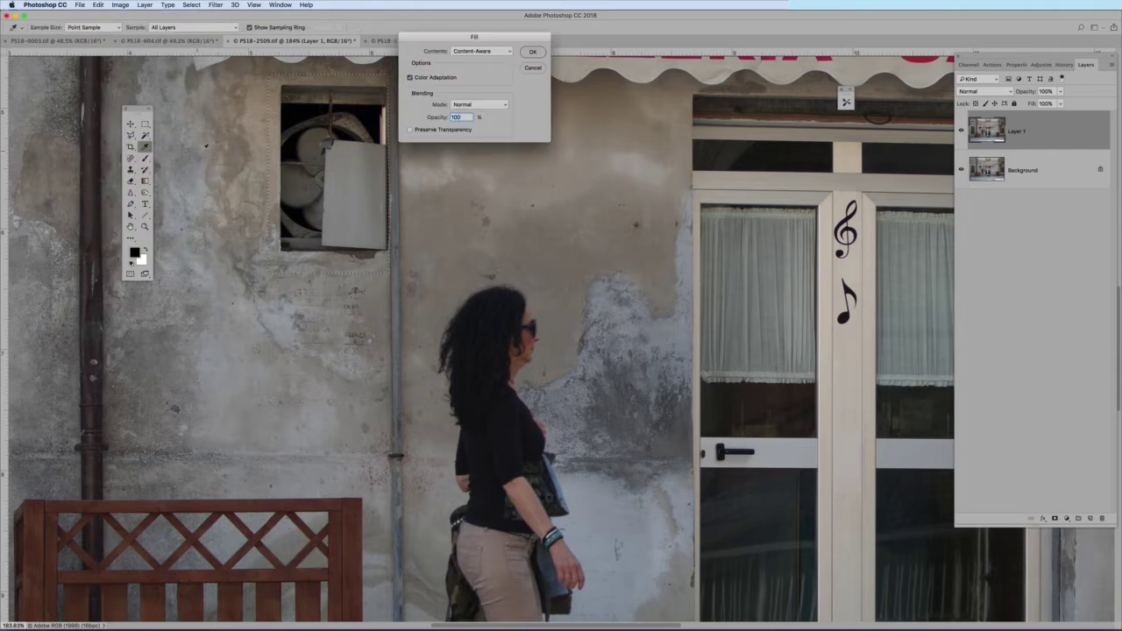
click(505, 51)
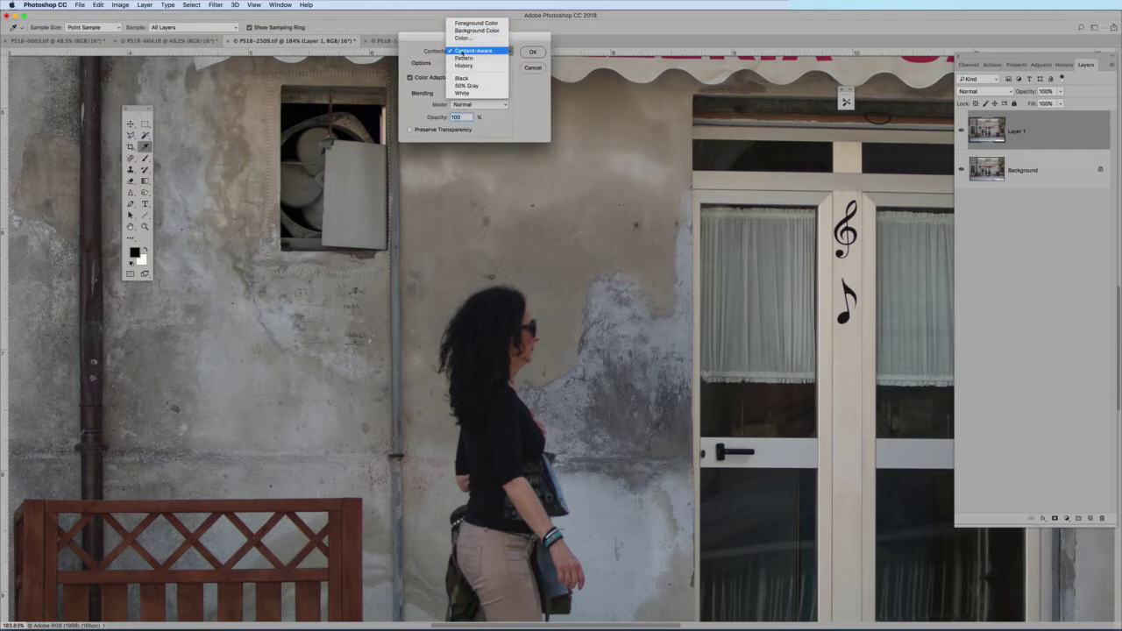
click(533, 52)
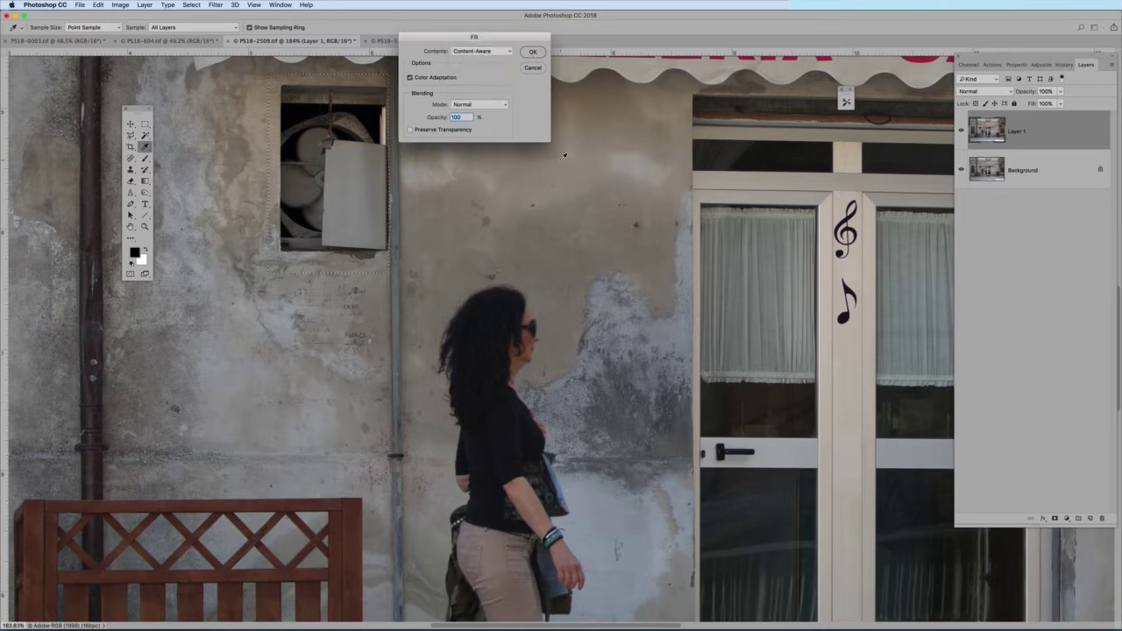
click(533, 52)
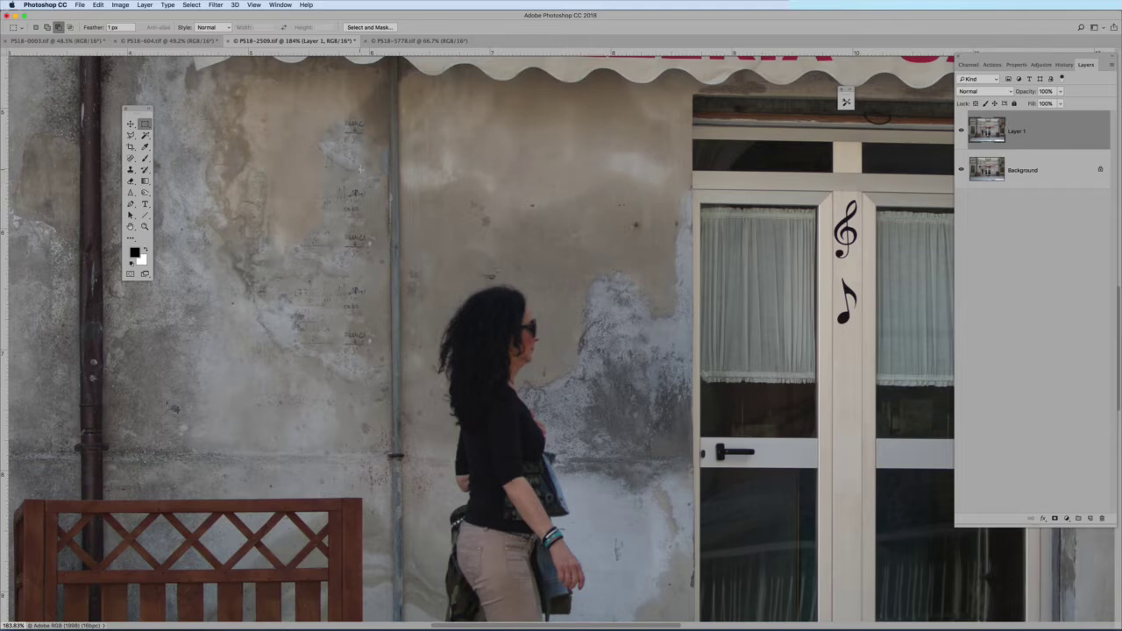
Outline the walking woman with the Polygonal Lasso, replace her with a Content-Aware fill at 100% opacity and deselect
scroll(351, 180, down, 3)
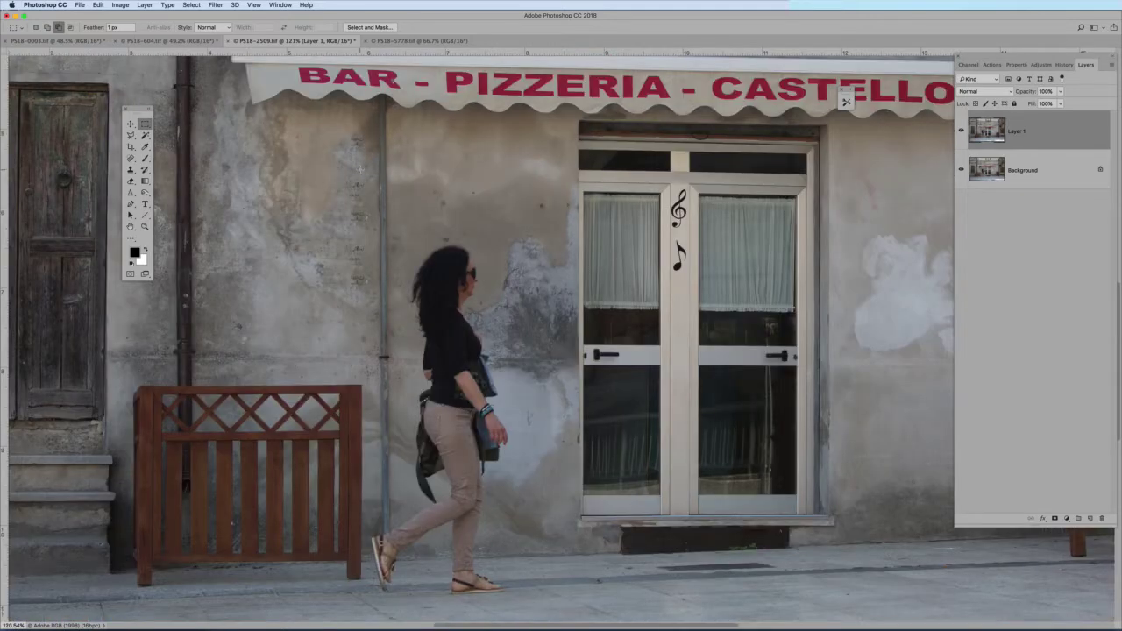
scroll(361, 179, down, 3)
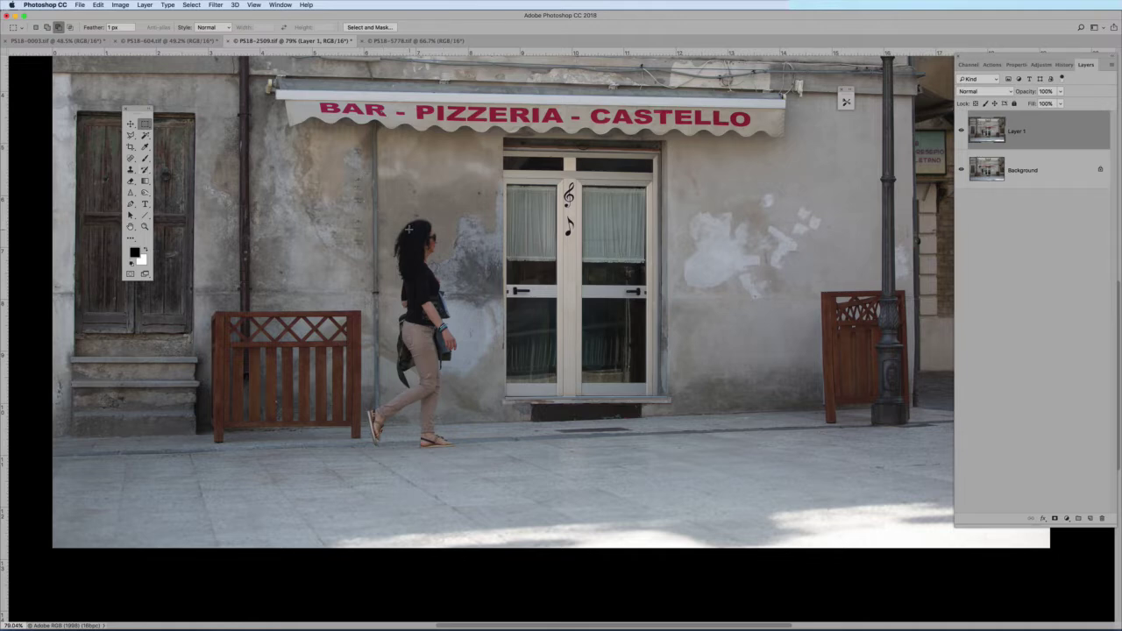
click(131, 135)
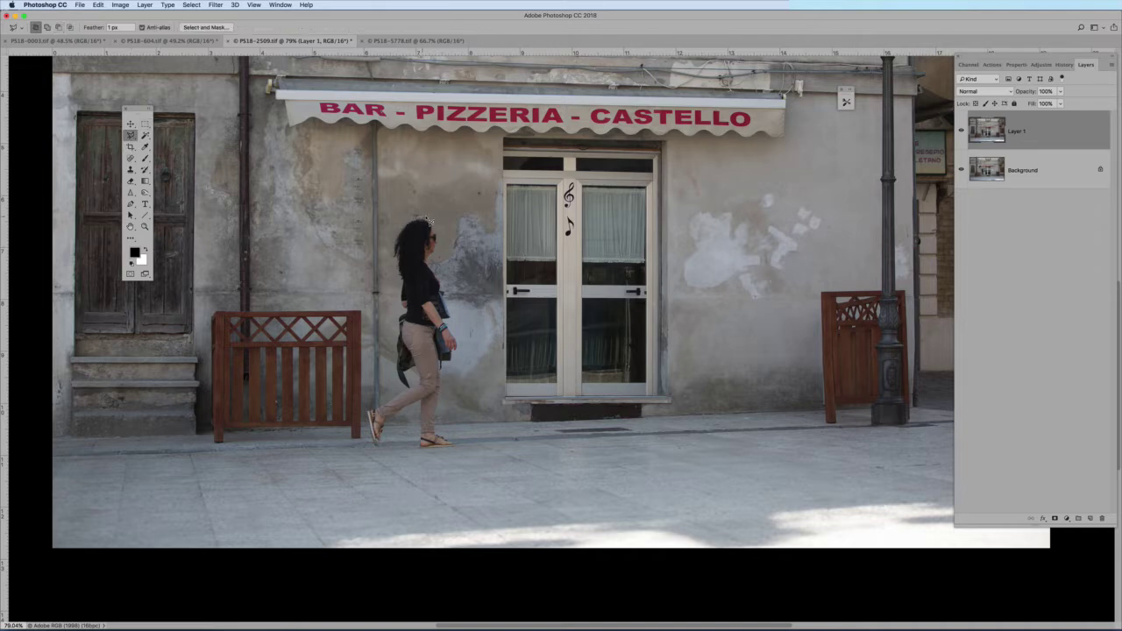
mouse_move(430, 221)
mouse_down()
mouse_move(426, 259)
mouse_move(455, 287)
mouse_move(453, 316)
mouse_up()
mouse_move(466, 354)
mouse_down()
mouse_move(447, 418)
mouse_move(451, 461)
mouse_move(416, 449)
mouse_move(419, 413)
mouse_move(388, 450)
mouse_move(370, 445)
mouse_move(368, 415)
mouse_move(405, 391)
mouse_move(391, 363)
mouse_move(391, 237)
mouse_move(408, 220)
mouse_move(418, 226)
mouse_up()
click(99, 5)
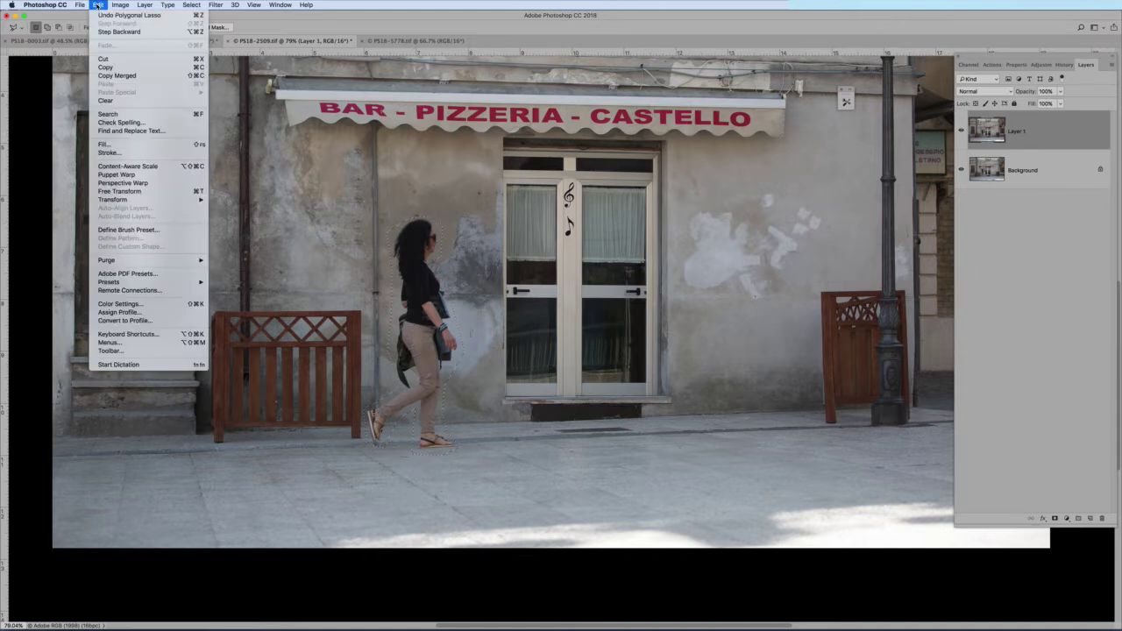
click(130, 146)
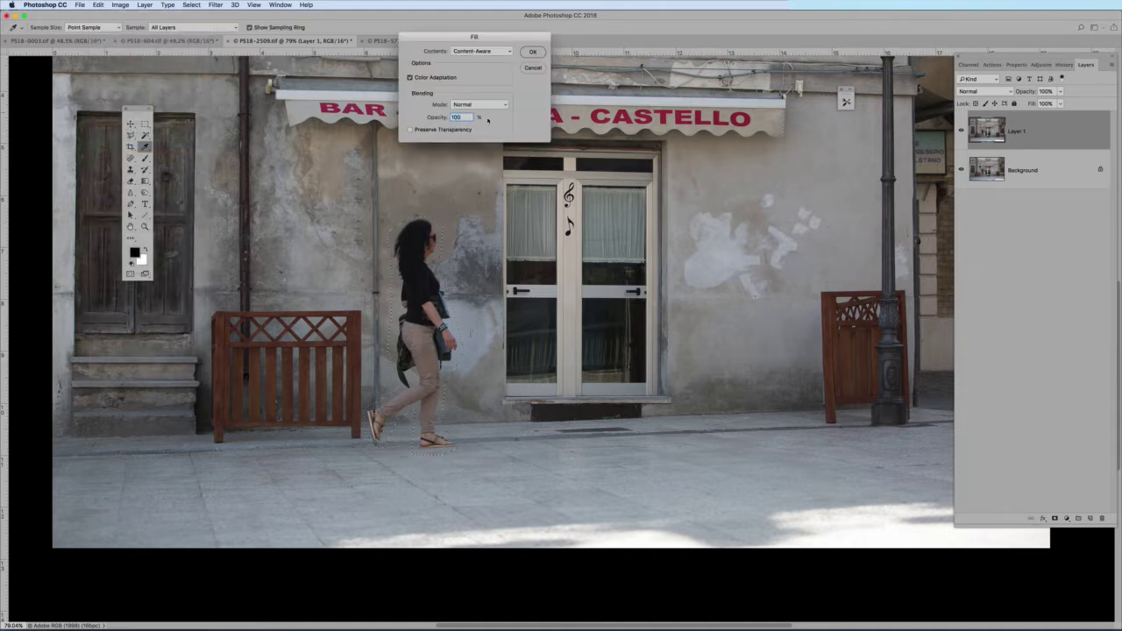
click(539, 53)
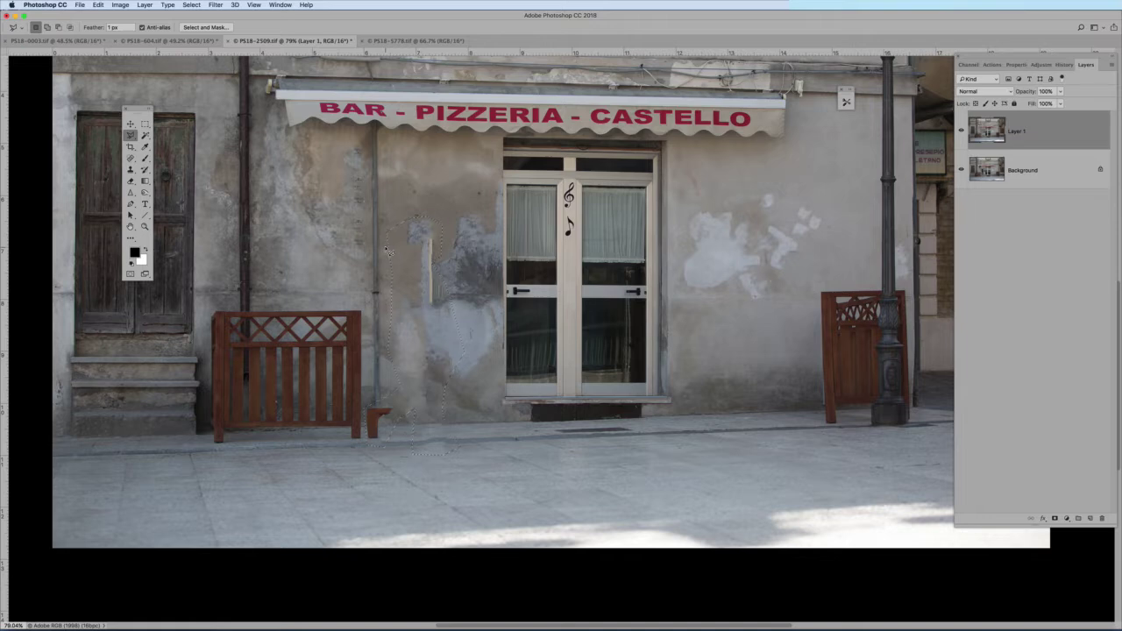
key(super+d)
Switch to Photoshop CC 2019, return PS19-2509.tif to its opening history state and show its layers
mouse_move(706, 622)
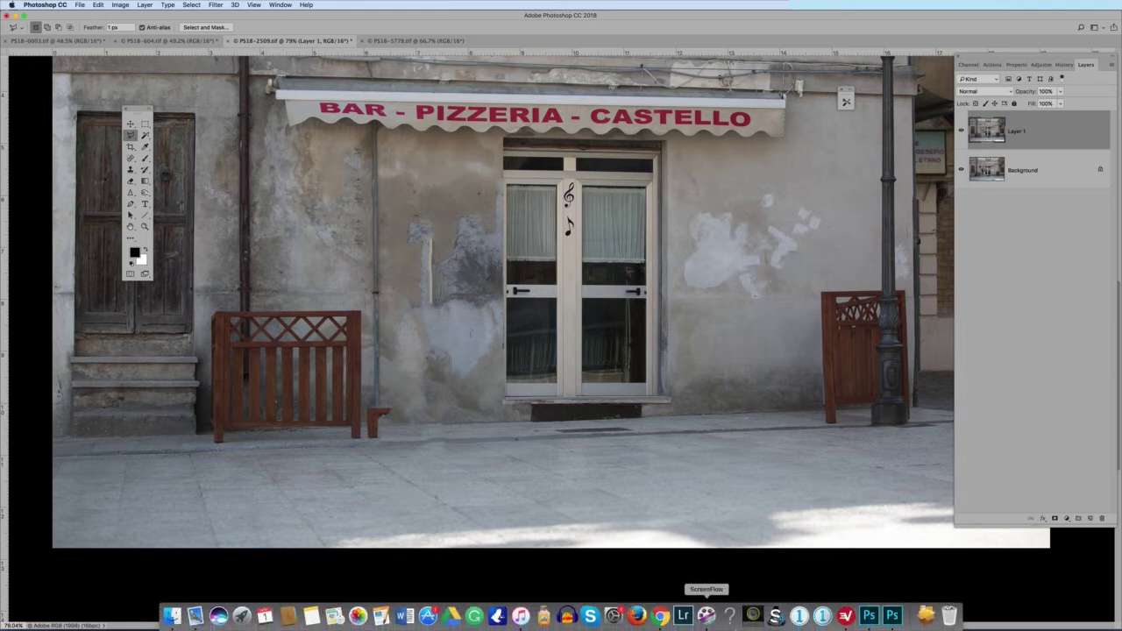
click(869, 616)
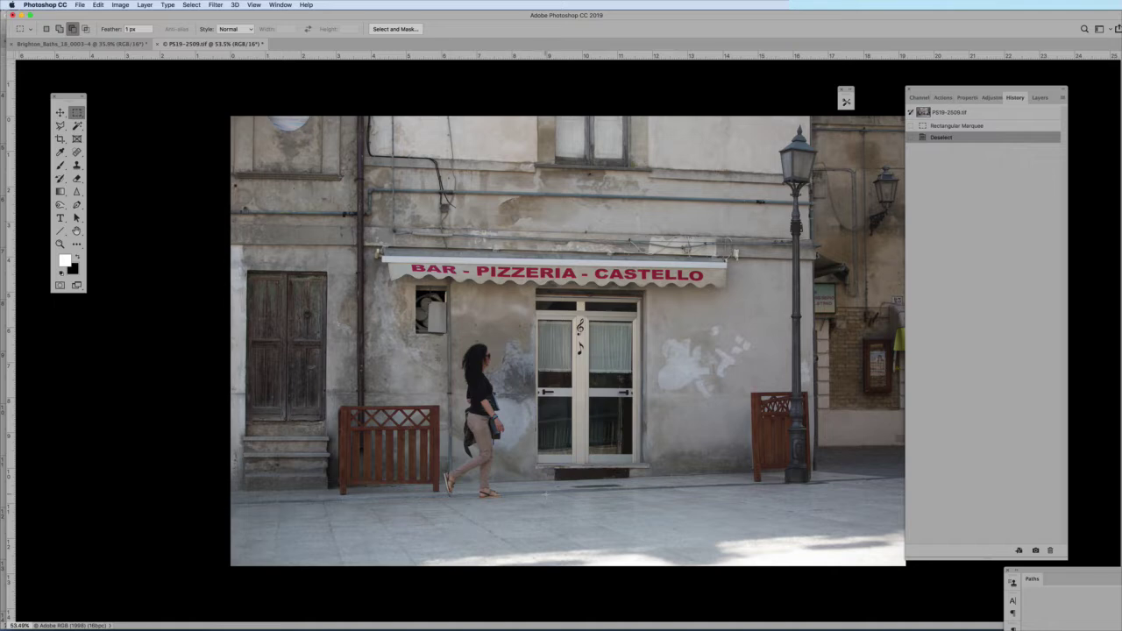
click(978, 114)
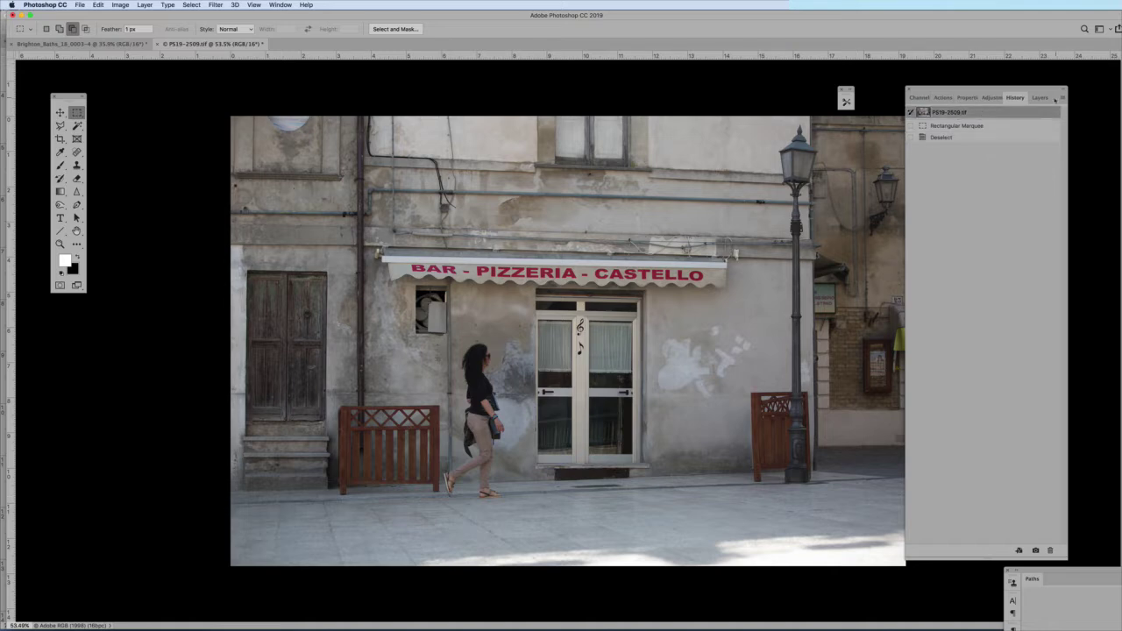
click(1041, 98)
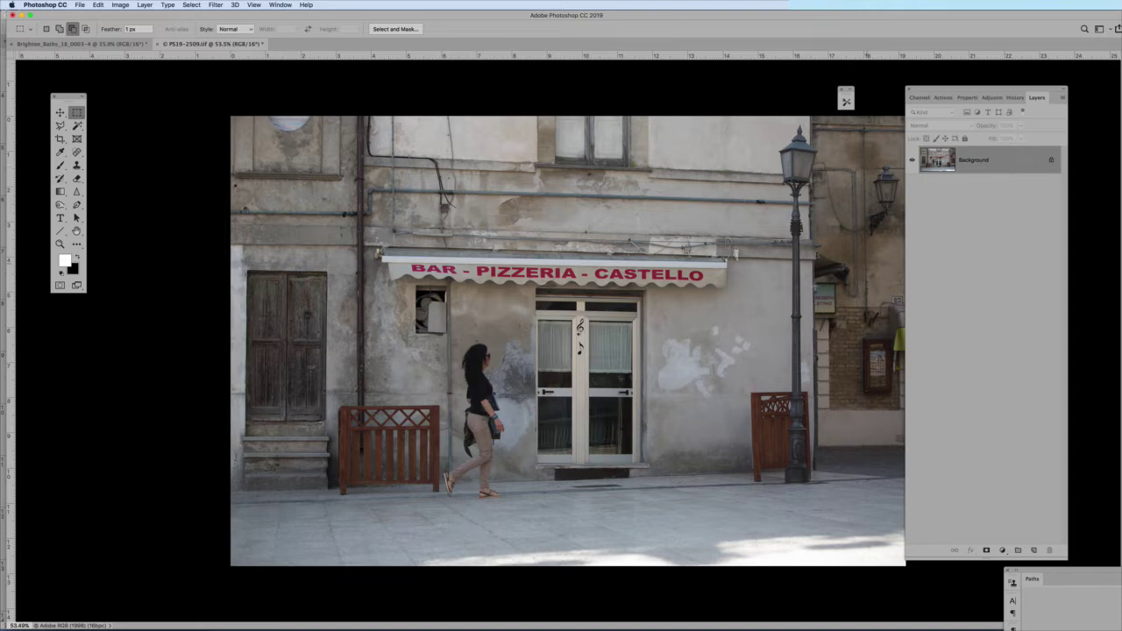
Outline the walking woman loosely with the Polygonal Lasso and open the selection in the Content-Aware Fill workspace
scroll(522, 465, up, 3)
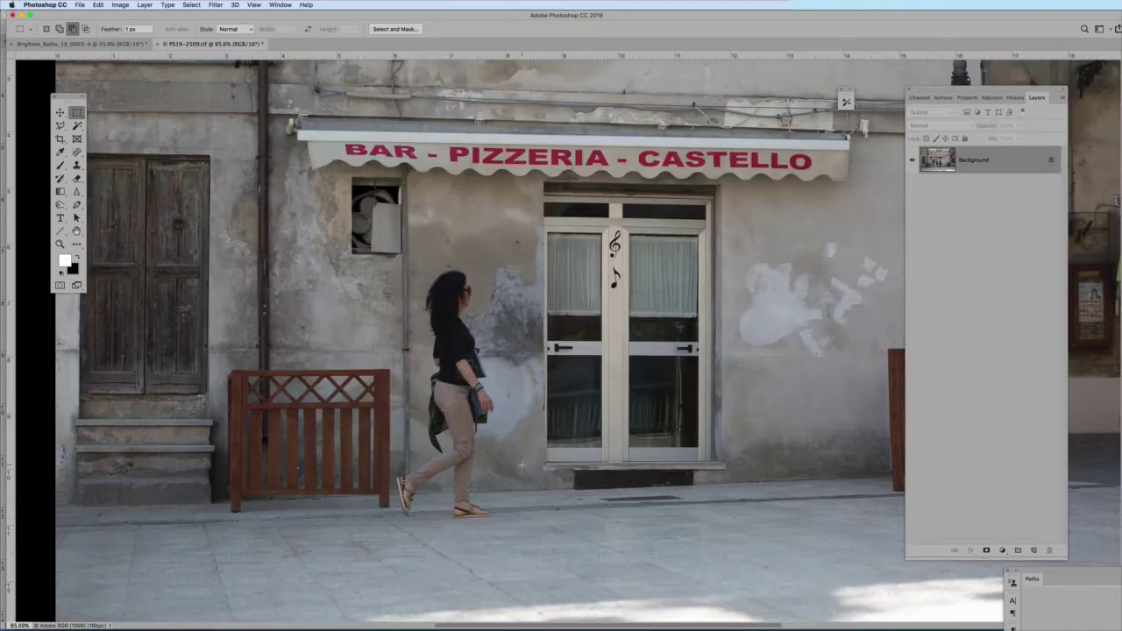
click(59, 126)
mouse_move(435, 274)
mouse_down()
mouse_move(469, 267)
mouse_move(484, 298)
mouse_move(466, 318)
mouse_move(499, 358)
mouse_move(508, 395)
mouse_move(517, 462)
mouse_move(486, 494)
mouse_move(508, 535)
mouse_move(450, 530)
mouse_move(447, 479)
mouse_move(404, 531)
mouse_move(396, 502)
mouse_up()
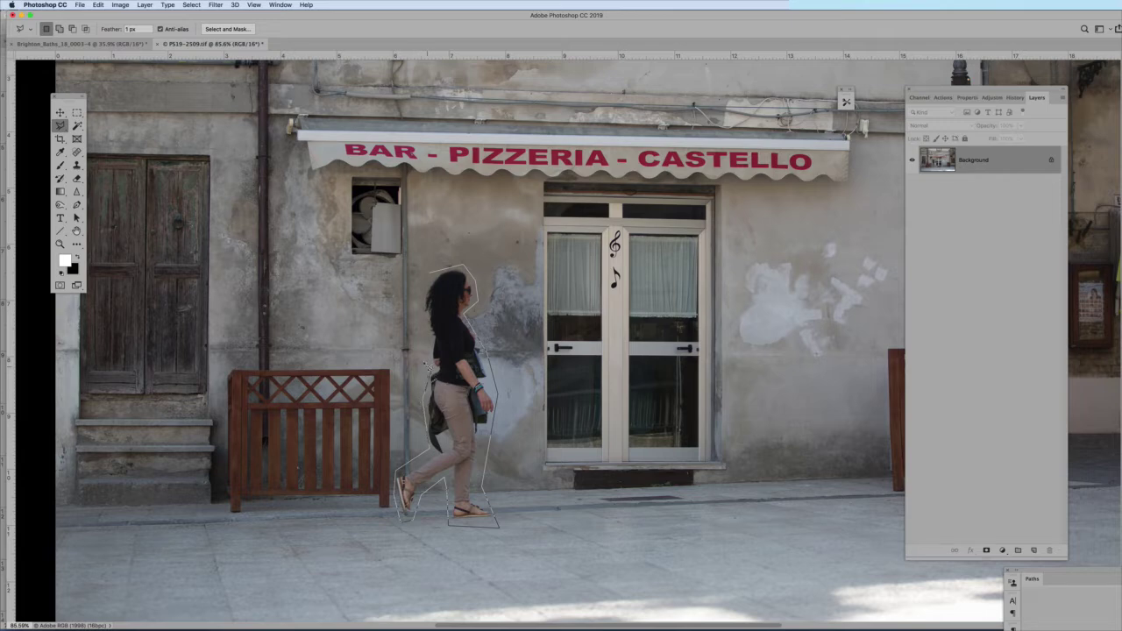
click(428, 366)
click(417, 294)
click(448, 264)
click(98, 4)
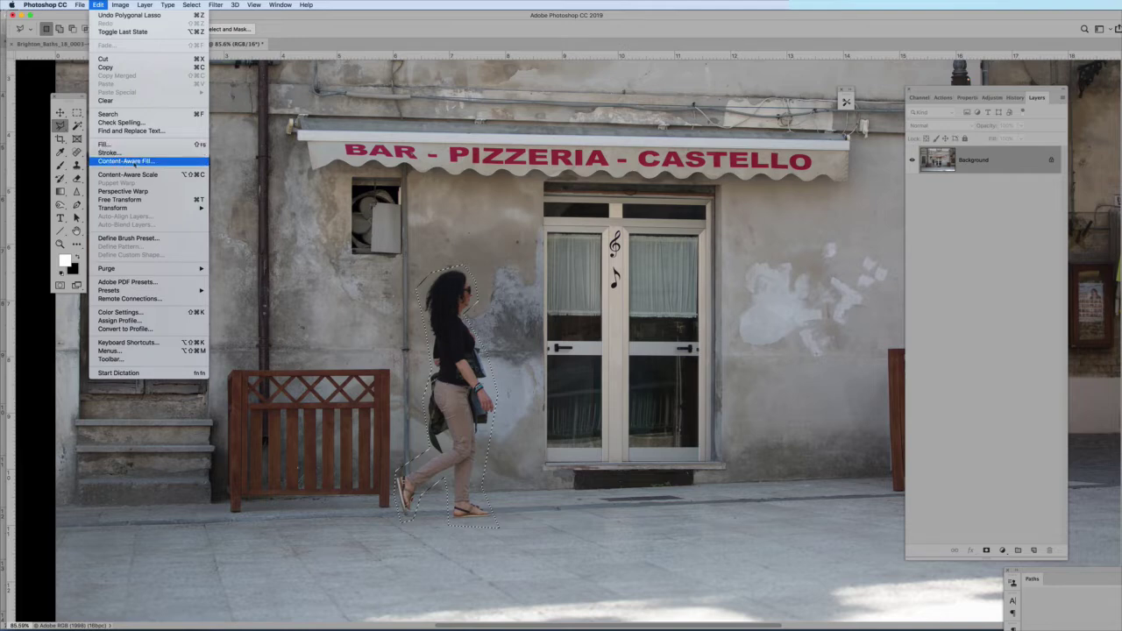
click(129, 163)
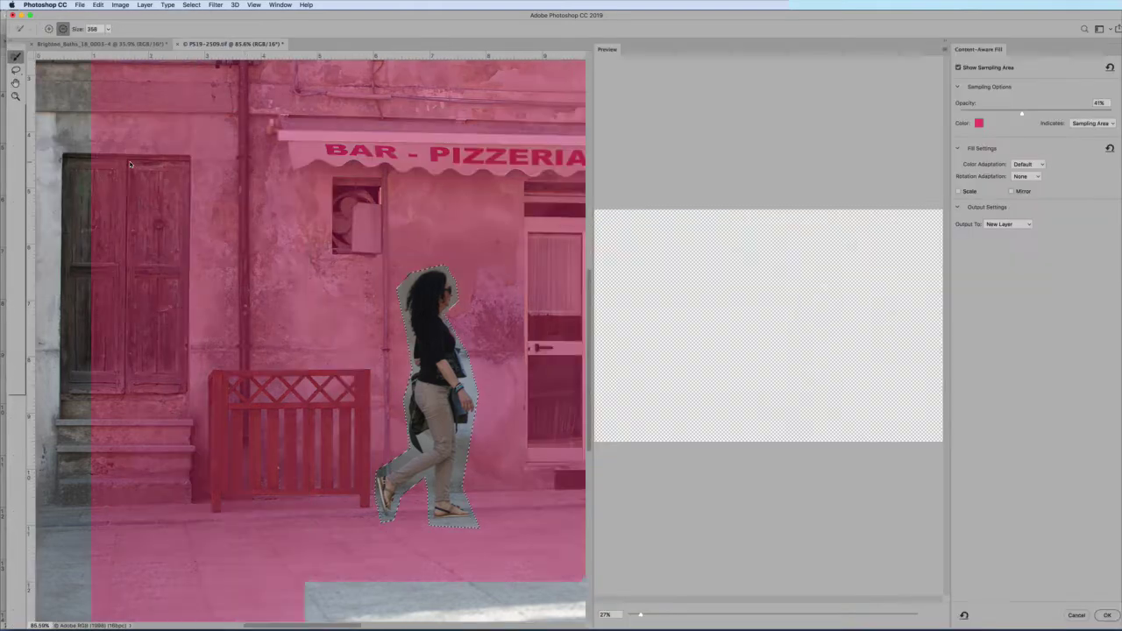
Examine the fill preview where the woman stood and the full extent of the sampling area over the photo
click(936, 613)
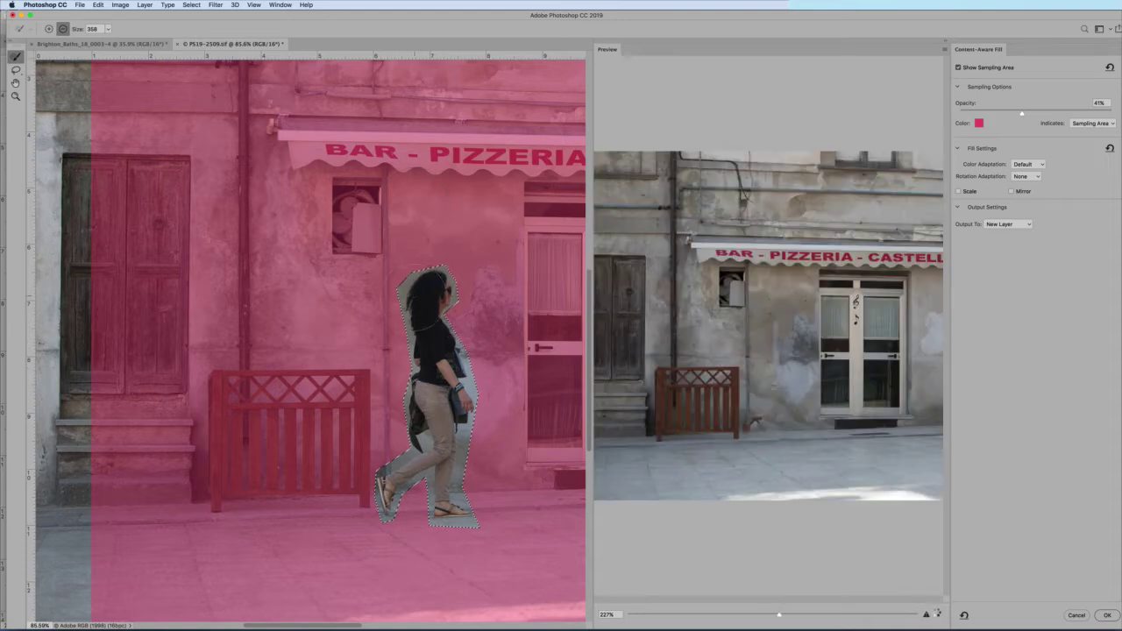
drag(779, 614, 653, 614)
drag(653, 616, 673, 620)
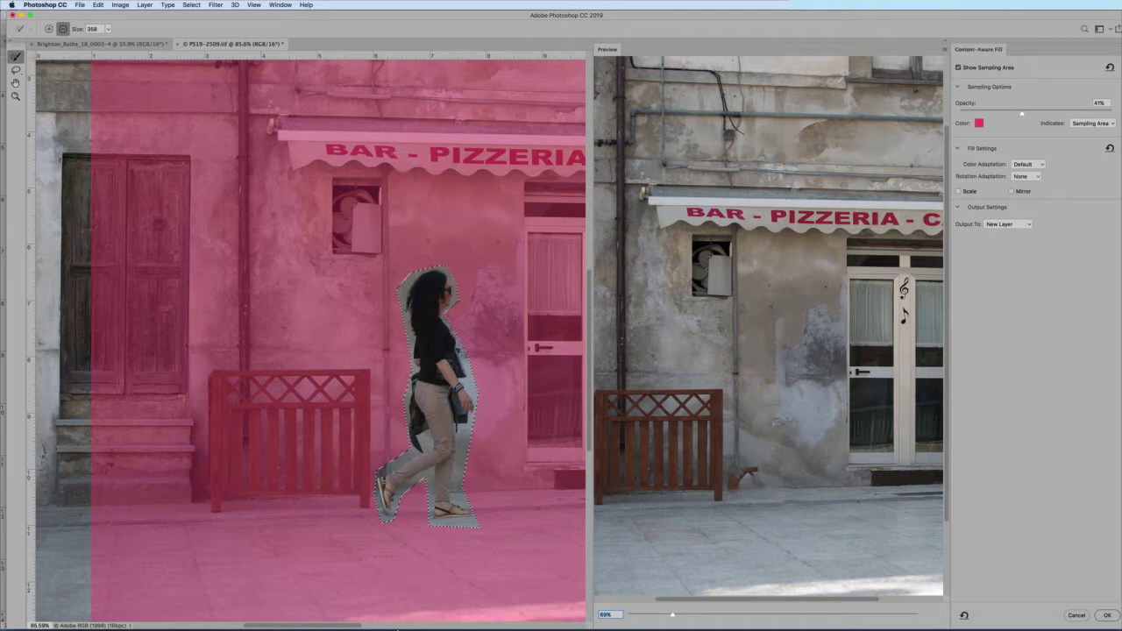
drag(358, 628, 384, 627)
scroll(523, 562, down, 2)
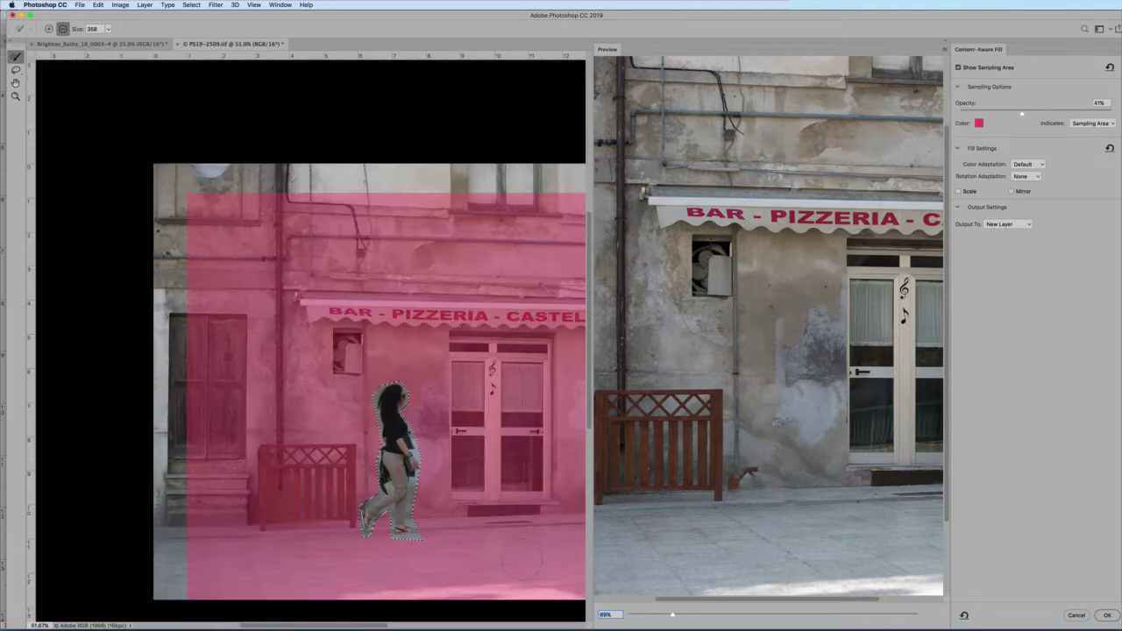
scroll(366, 465, right, 3)
scroll(366, 466, down, 2)
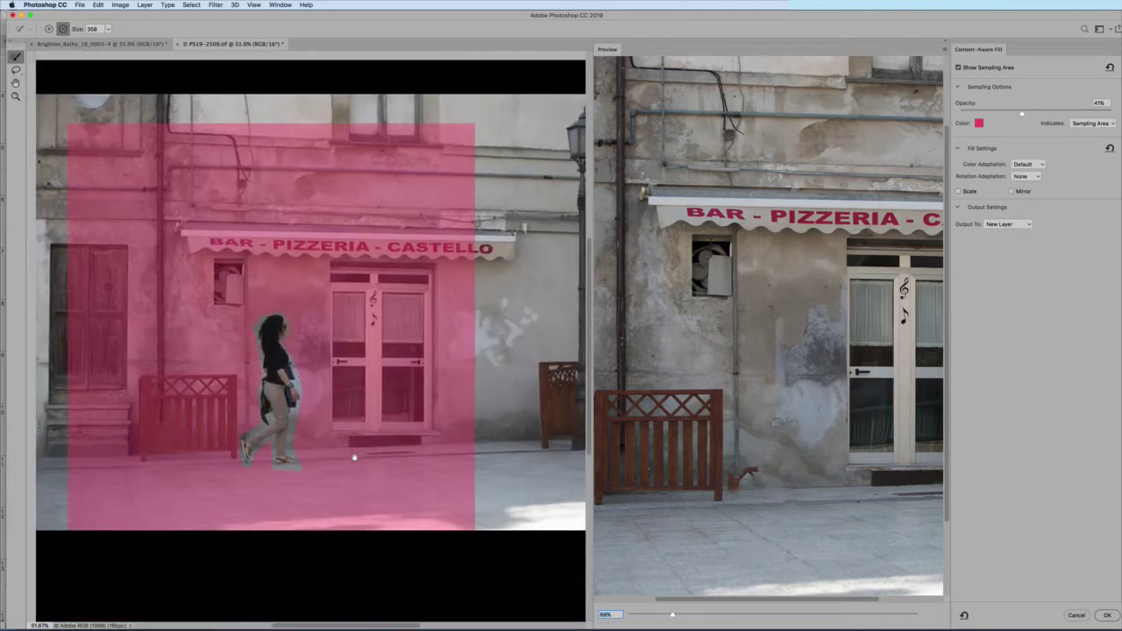
scroll(338, 493, down, 3)
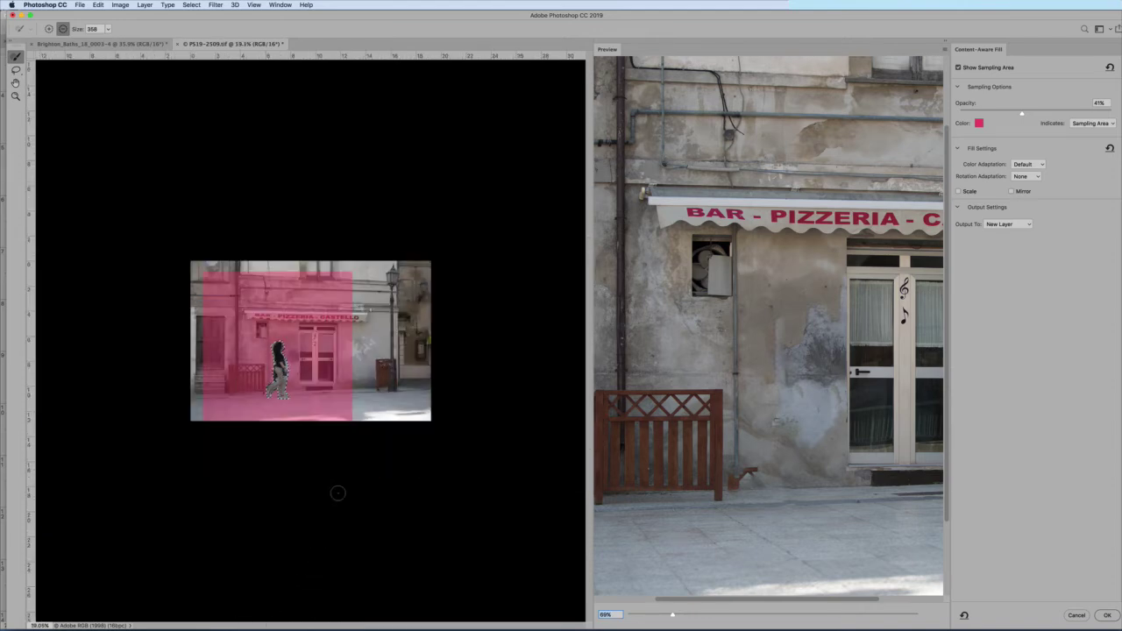
scroll(338, 492, up, 2)
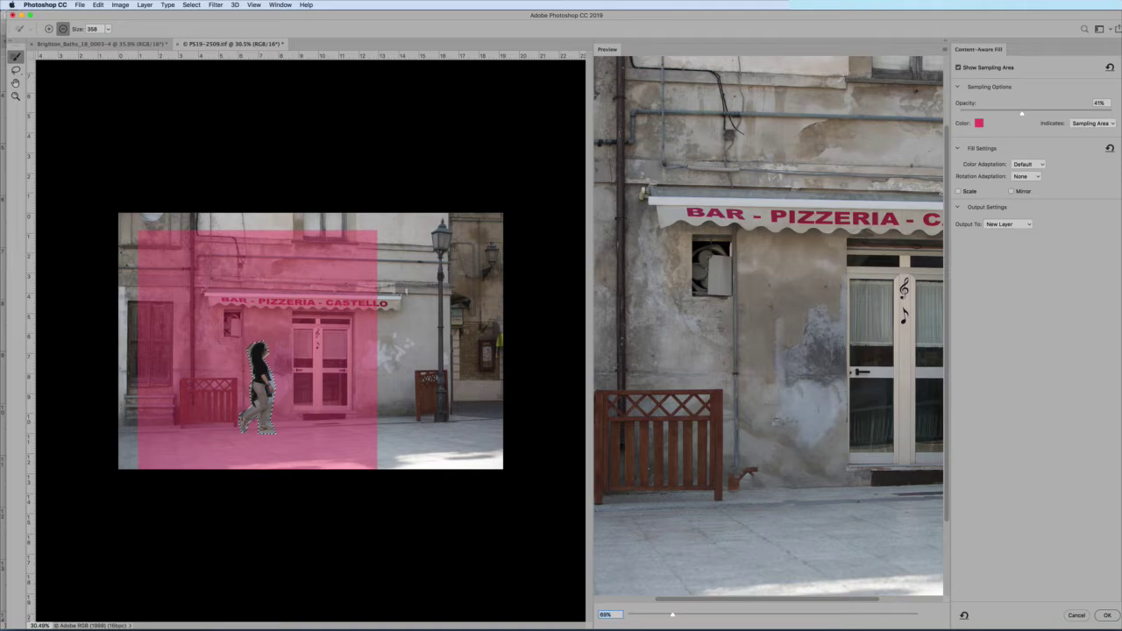
scroll(267, 526, up, 2)
scroll(268, 526, down, 1)
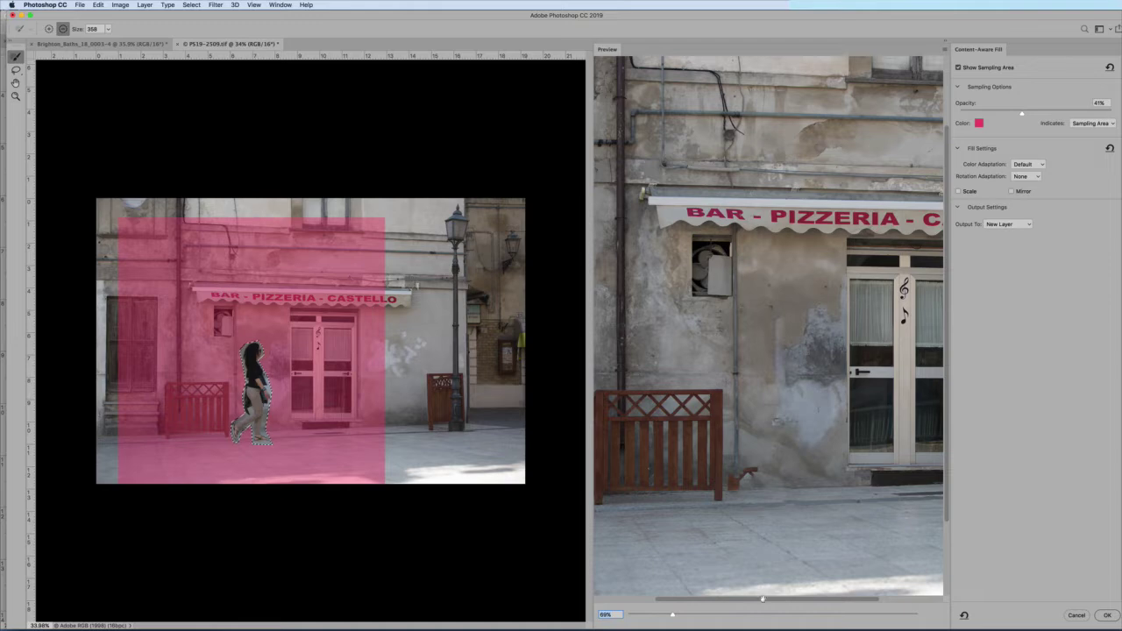
drag(673, 617, 653, 615)
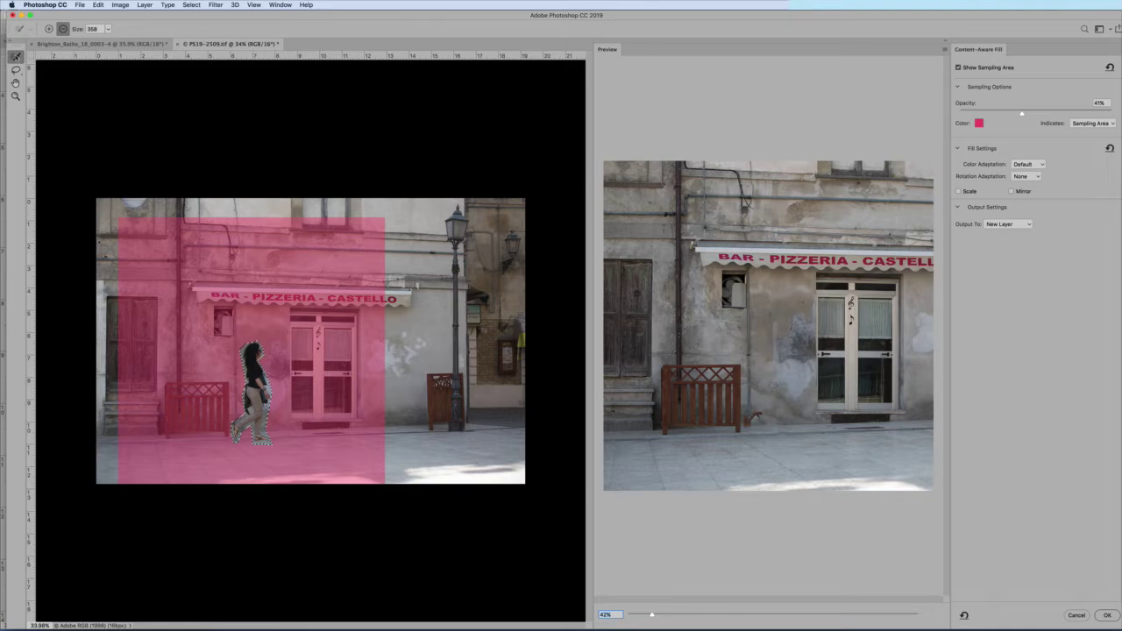
Brush the wooden fence beside the woman and the glass door out of the sampling area, keeping the paving below the door included
click(63, 29)
click(219, 430)
mouse_move(191, 393)
mouse_down()
mouse_move(172, 441)
mouse_move(215, 438)
mouse_move(189, 419)
mouse_up()
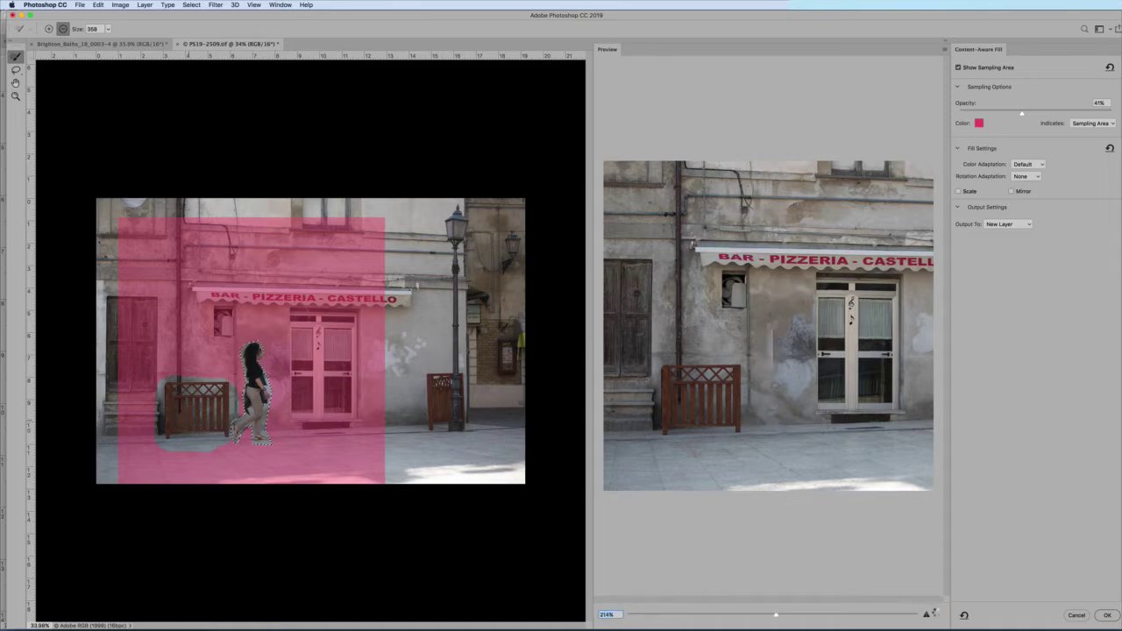
mouse_move(303, 367)
mouse_down()
mouse_move(300, 430)
mouse_move(351, 423)
mouse_move(355, 325)
mouse_move(320, 319)
mouse_move(303, 372)
mouse_move(319, 382)
mouse_move(307, 441)
mouse_move(334, 347)
mouse_move(335, 405)
mouse_up()
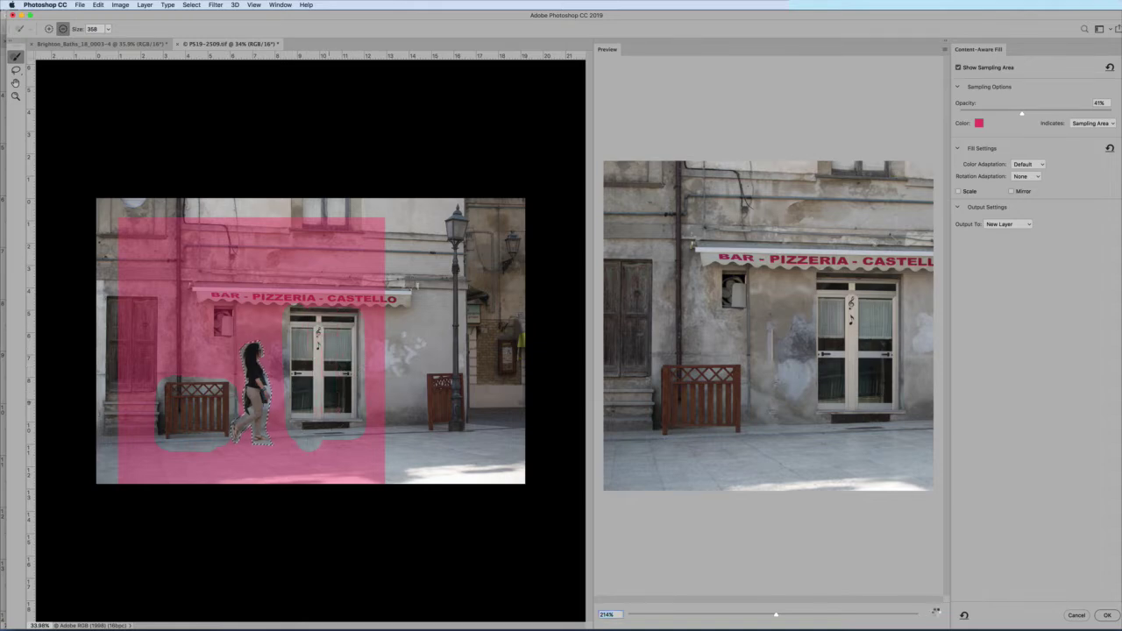
drag(302, 445, 359, 443)
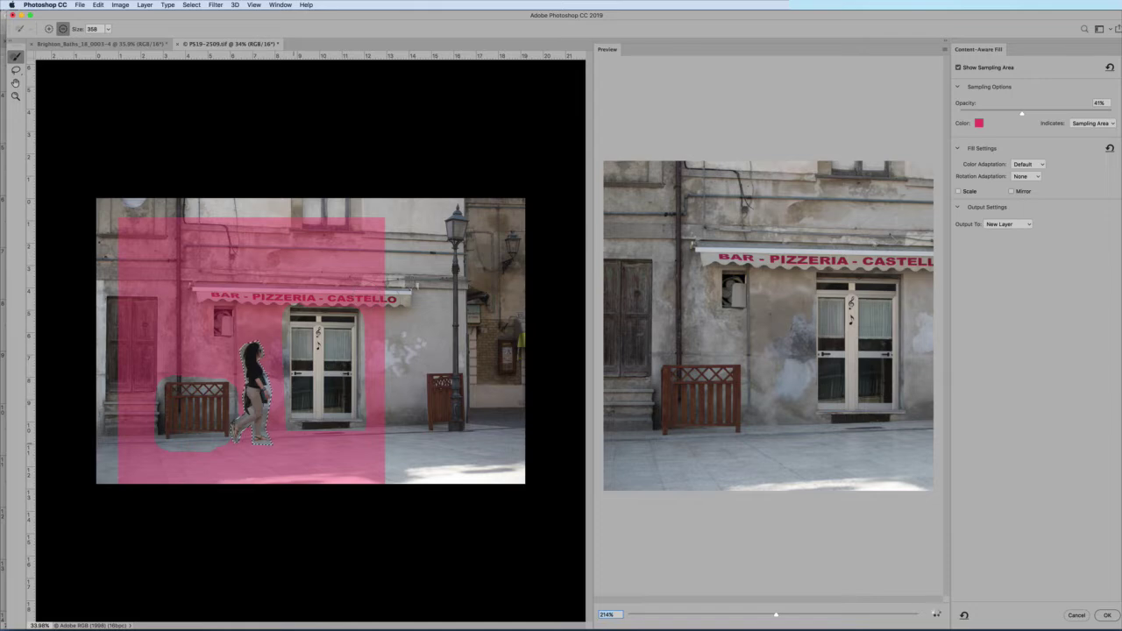
Brush the pizzeria awning and the whole upper facade above it out of the sampling area
drag(382, 296, 200, 296)
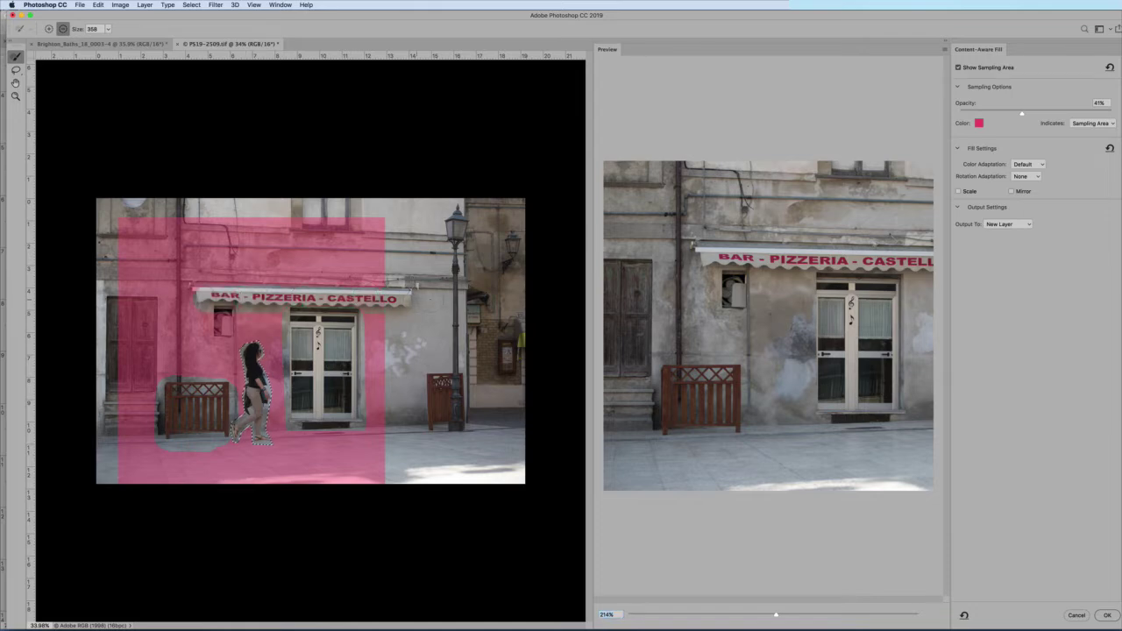
mouse_move(382, 279)
mouse_down()
mouse_move(129, 284)
mouse_move(124, 230)
mouse_move(377, 230)
mouse_move(377, 260)
mouse_move(133, 251)
mouse_up()
mouse_move(204, 244)
mouse_down()
mouse_move(379, 223)
mouse_move(368, 215)
mouse_up()
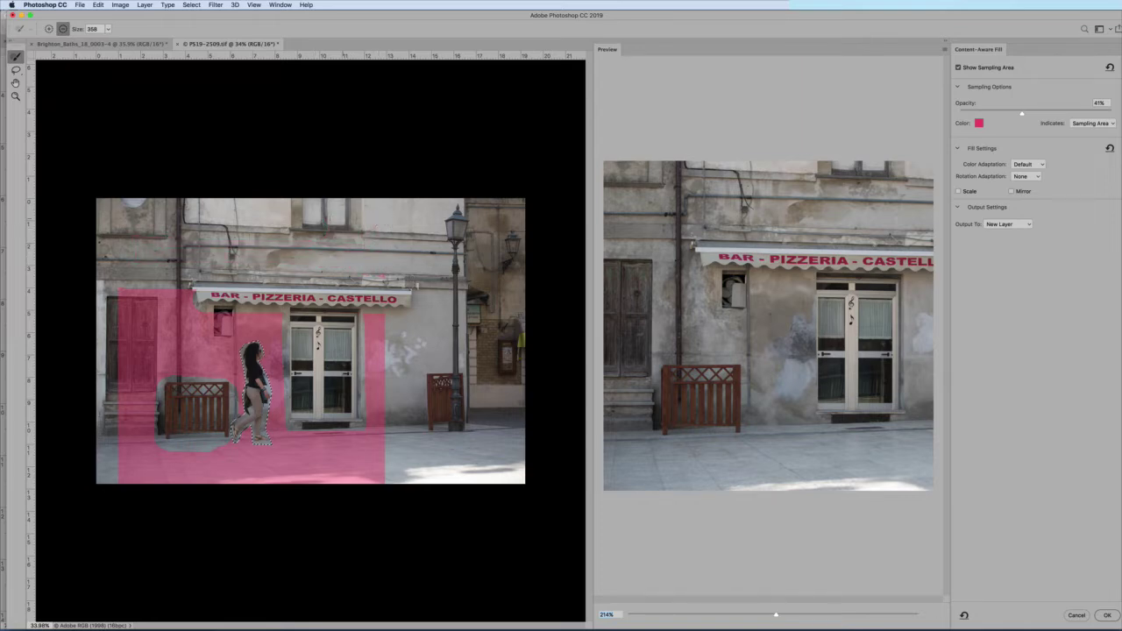
Brush the old wooden door with its surrounding wall and the small window under the awning out of the sampling area
mouse_move(149, 300)
mouse_down()
mouse_move(155, 469)
mouse_move(154, 488)
mouse_move(143, 487)
mouse_move(130, 456)
mouse_move(129, 293)
mouse_move(175, 301)
mouse_move(178, 377)
mouse_up()
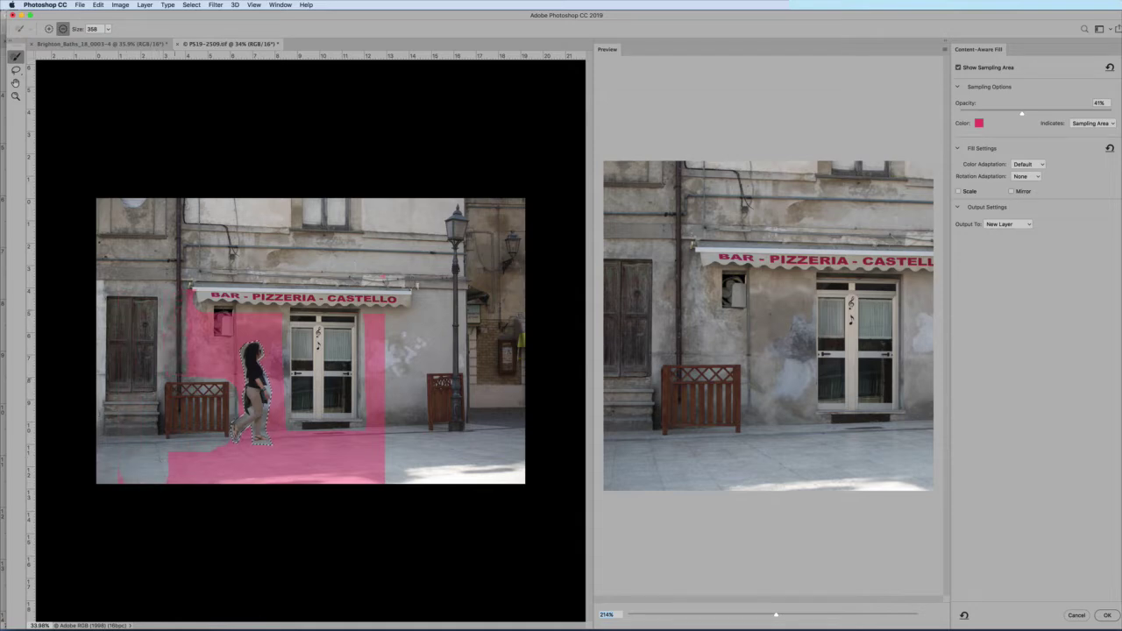
click(217, 326)
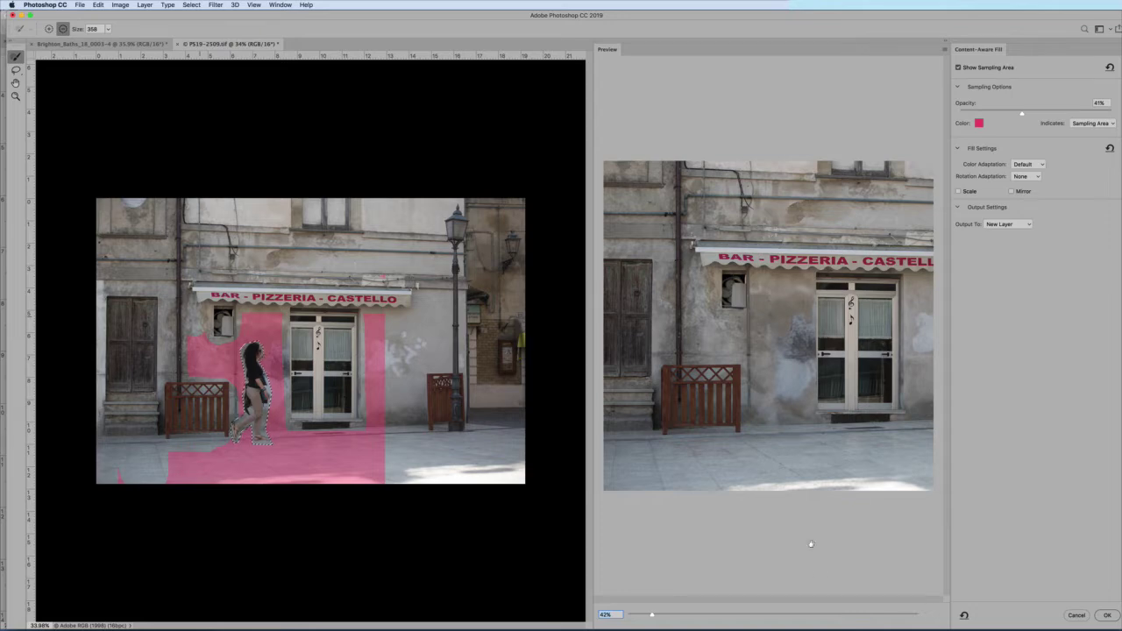
drag(652, 616, 671, 618)
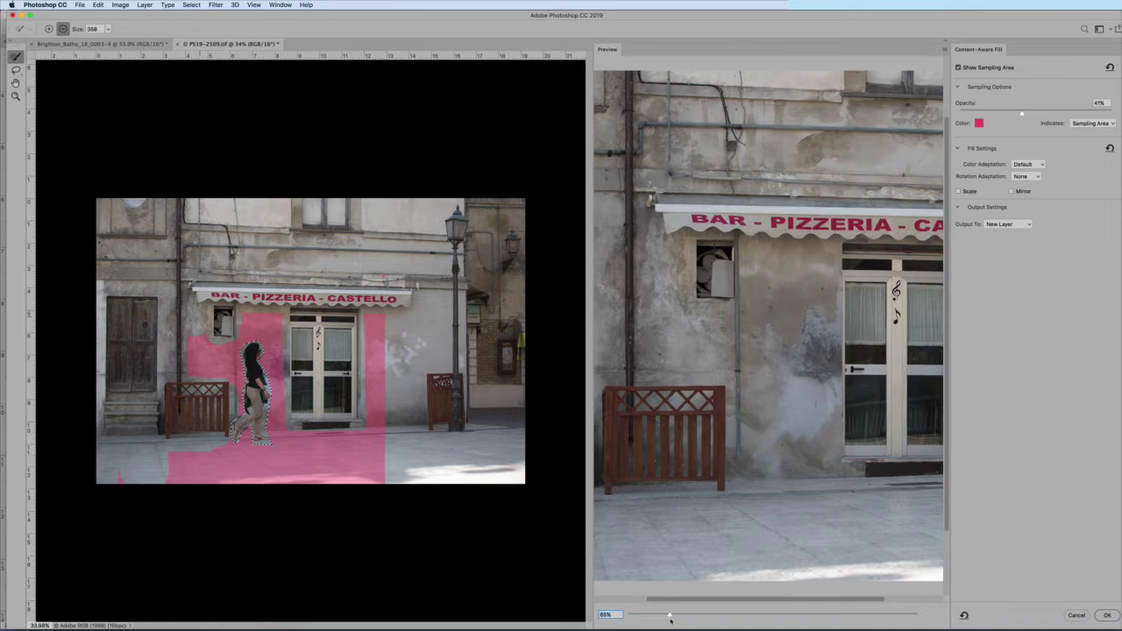
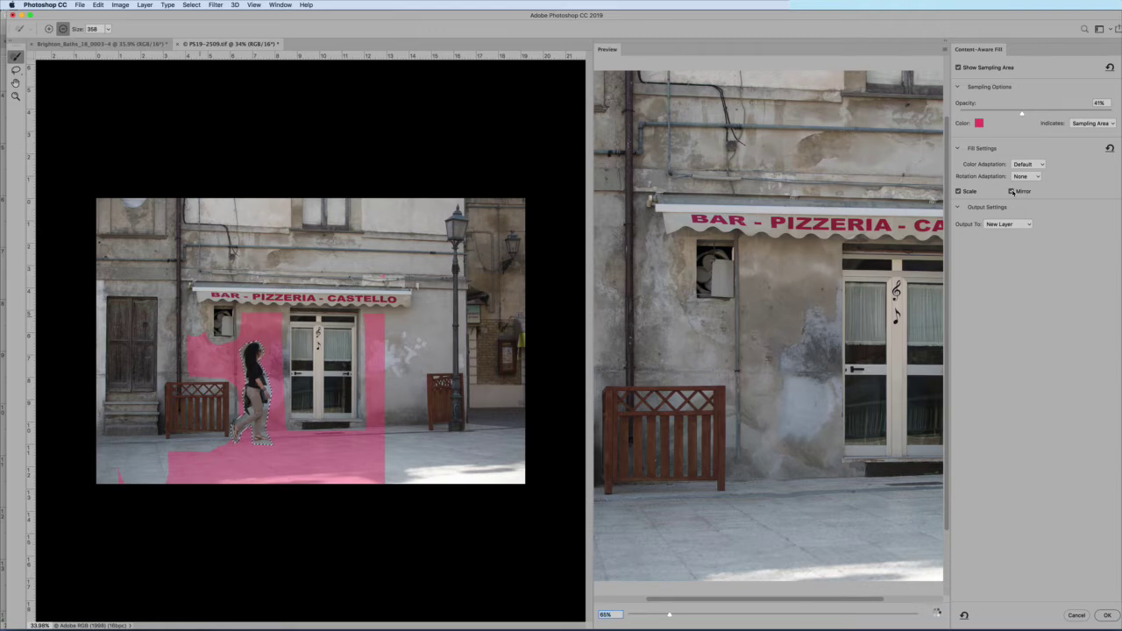
Enable Scale and compare the fill preview with Mirror on and off, leaving Mirror off
click(1012, 191)
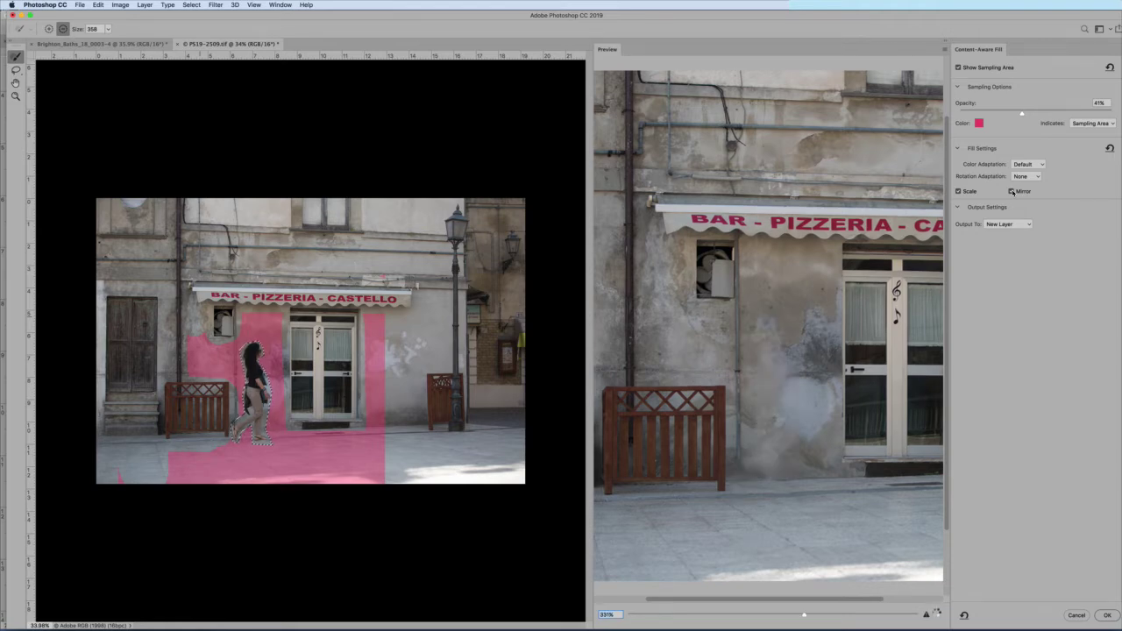
click(1013, 191)
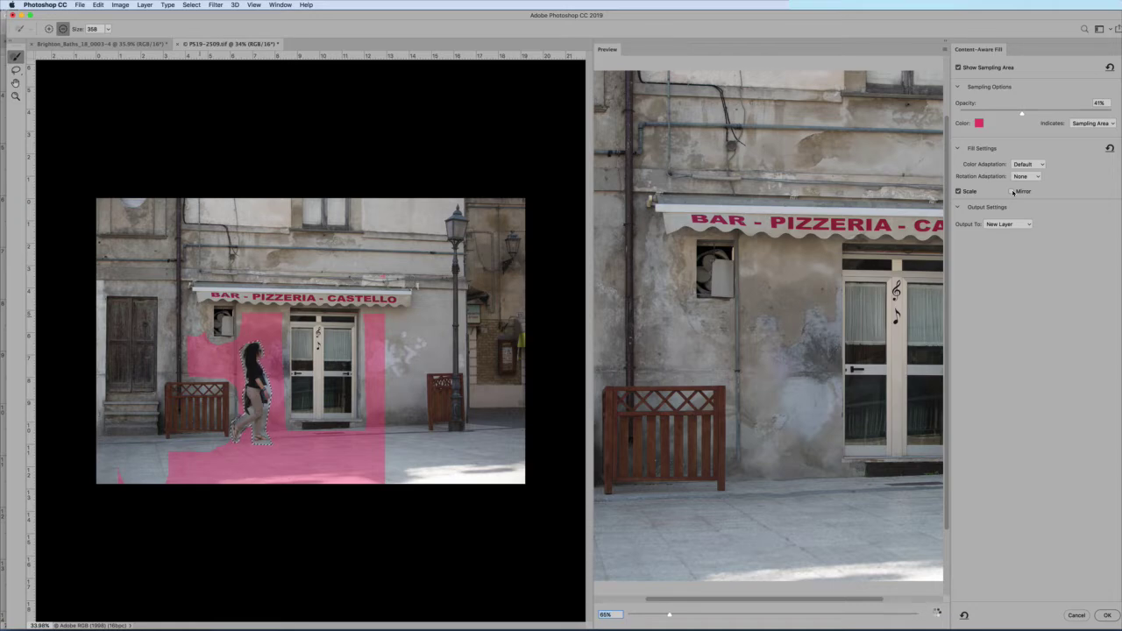
click(1013, 191)
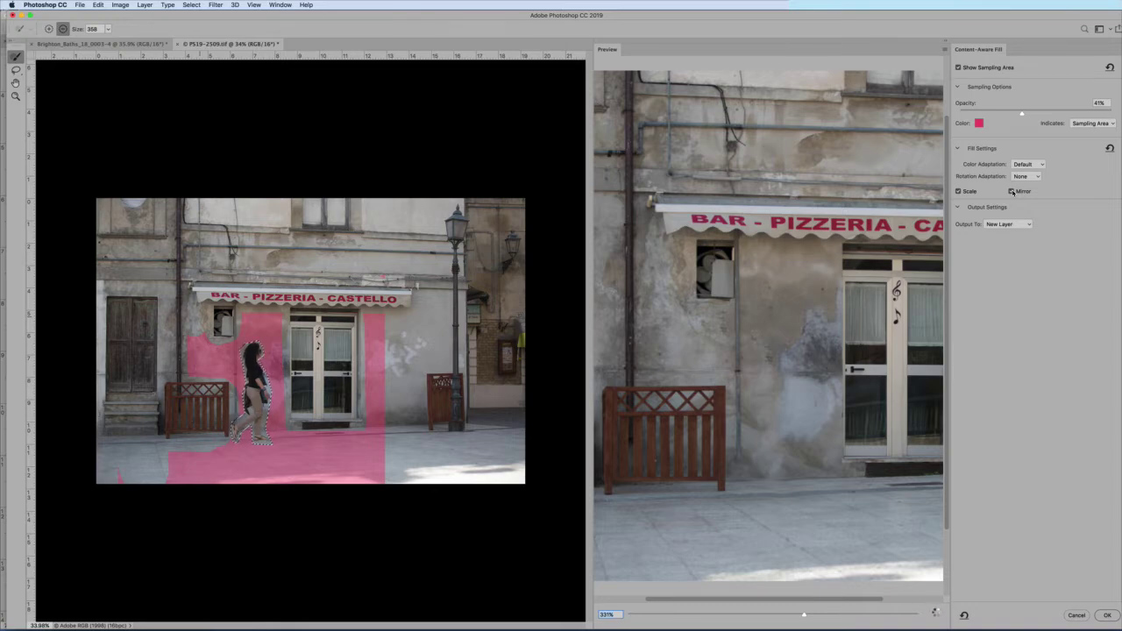
click(1013, 191)
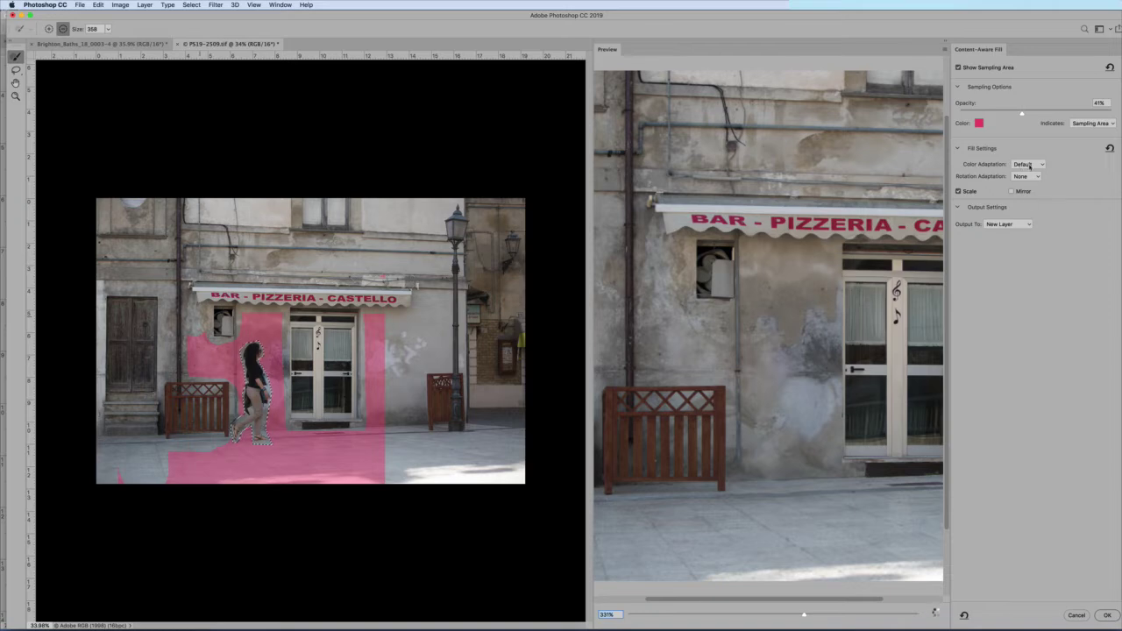
Preview the fill with Color Adaptation set to None and return it to Default
click(1031, 165)
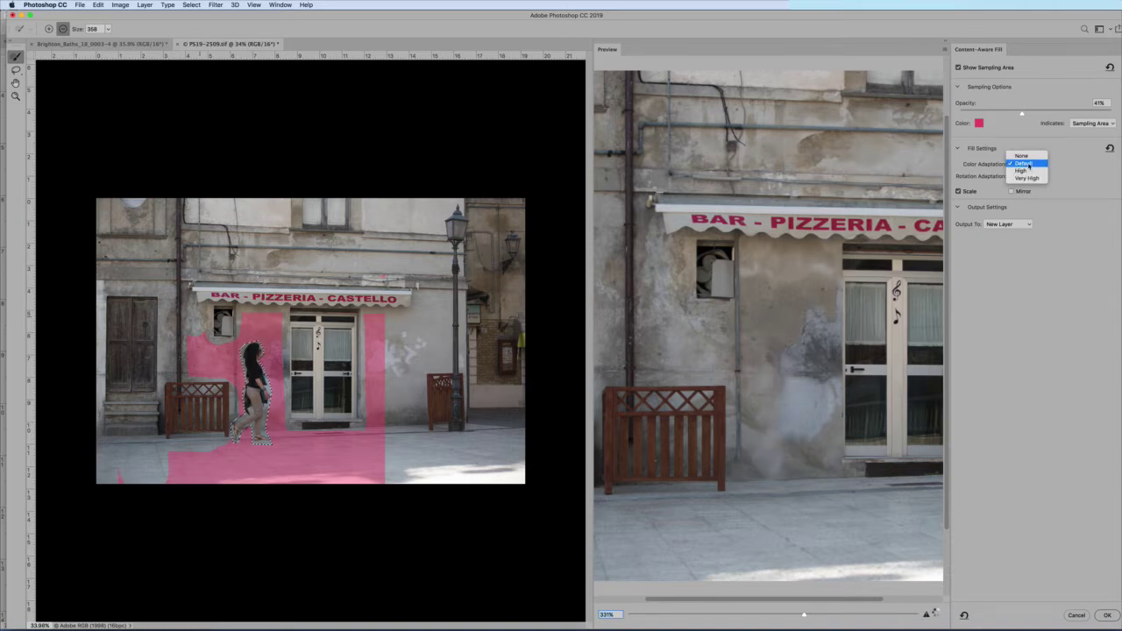
click(1021, 156)
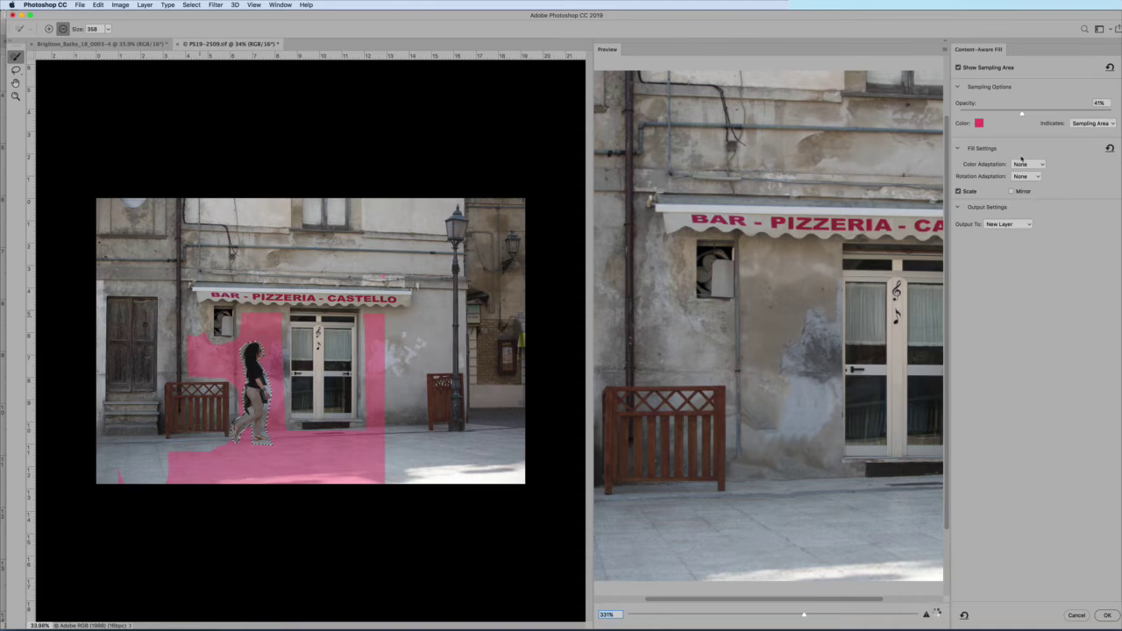
click(1022, 164)
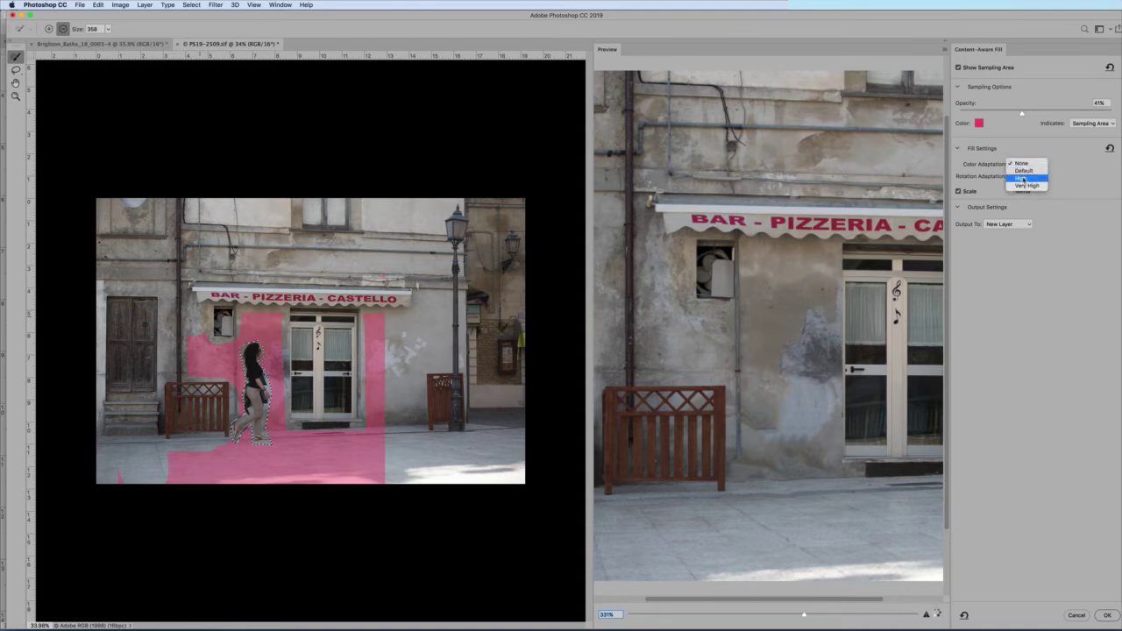
click(1023, 173)
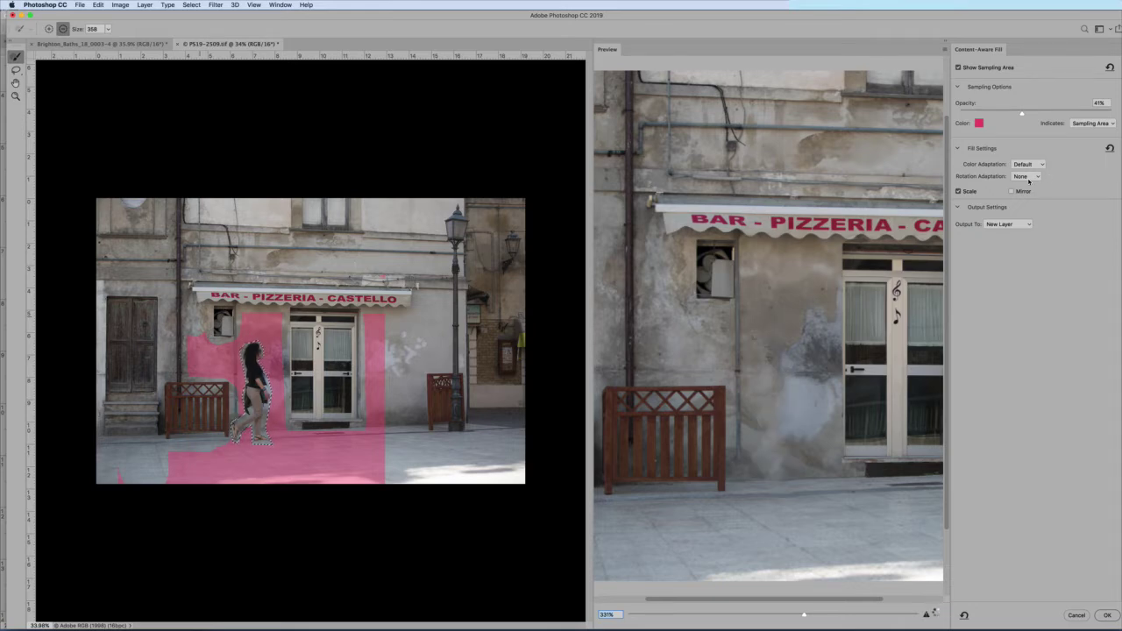
Set Rotation Adaptation to Low and apply the fill with its output on a new layer
click(1022, 176)
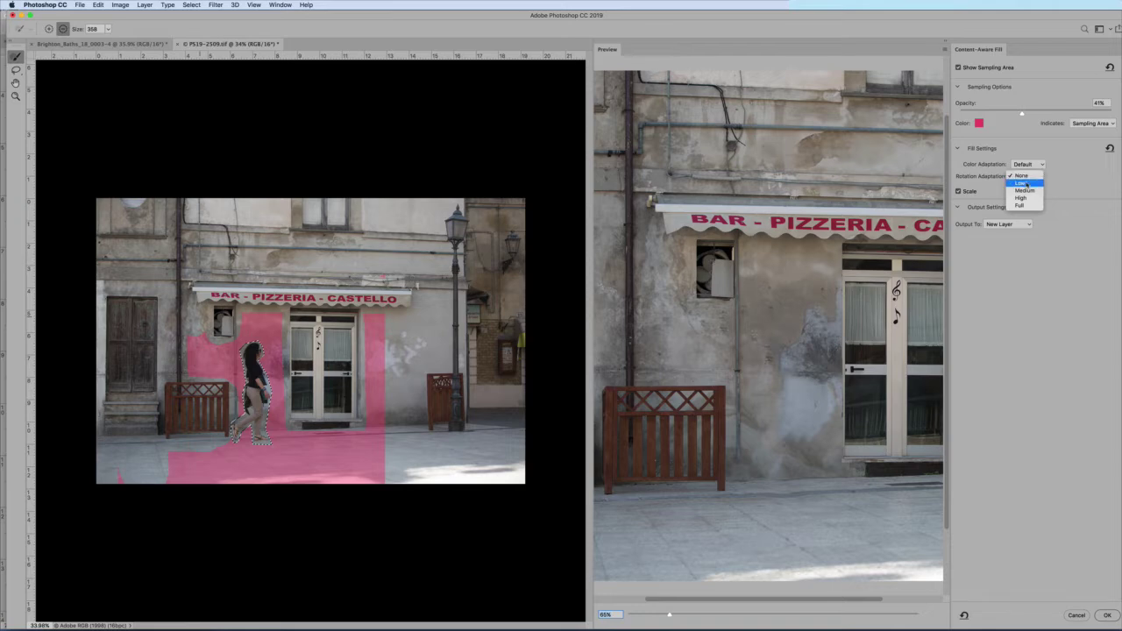
click(1022, 182)
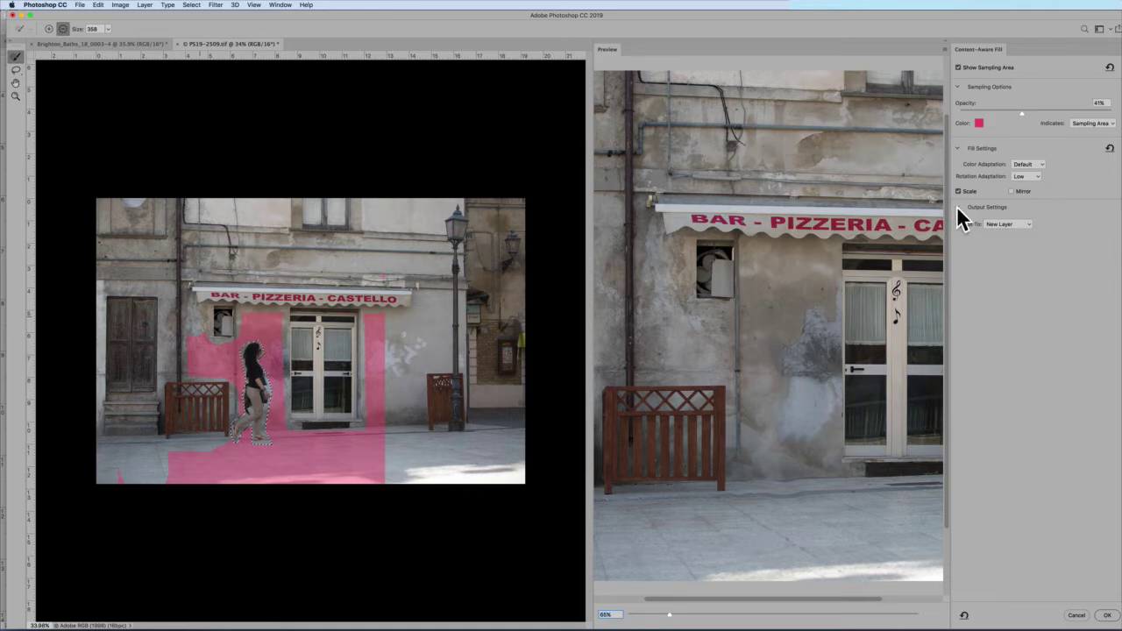
click(999, 225)
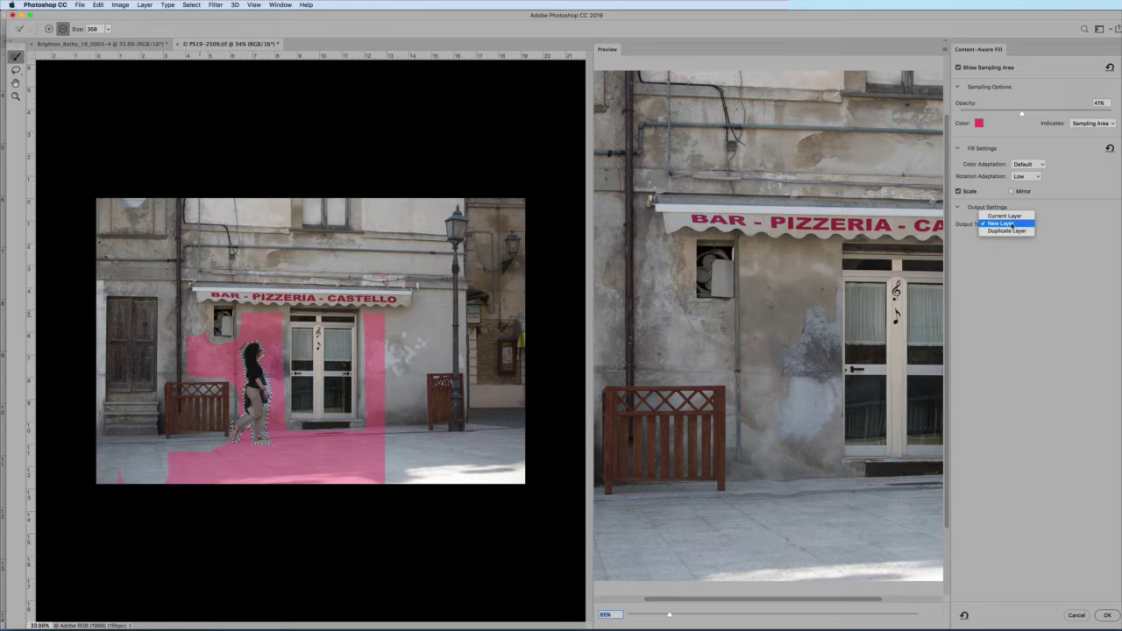
click(1012, 225)
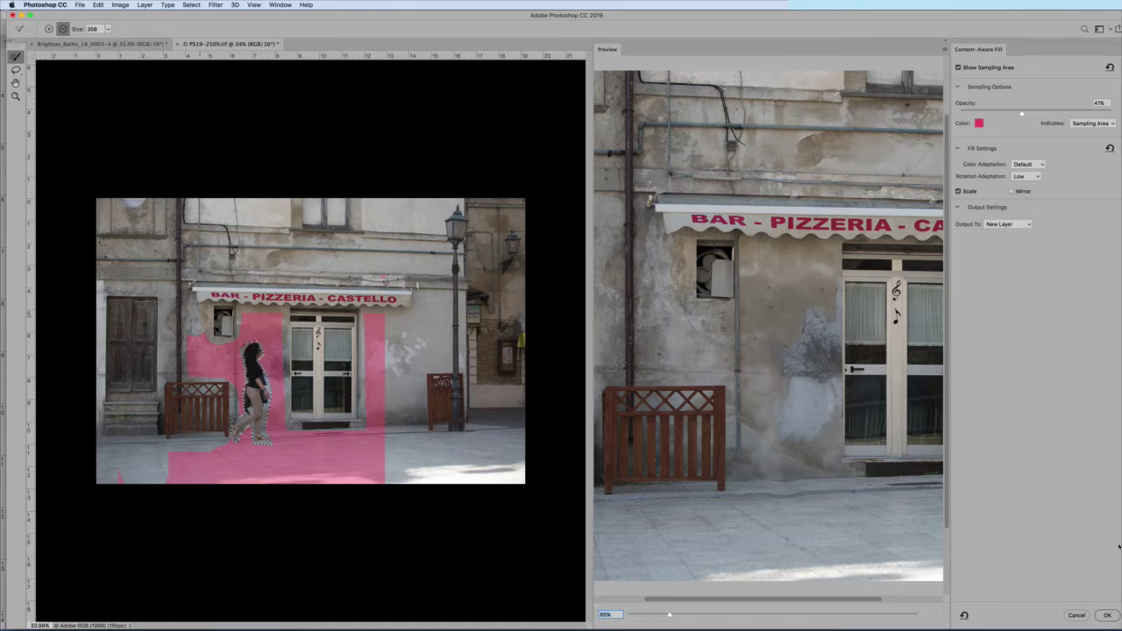
click(1107, 616)
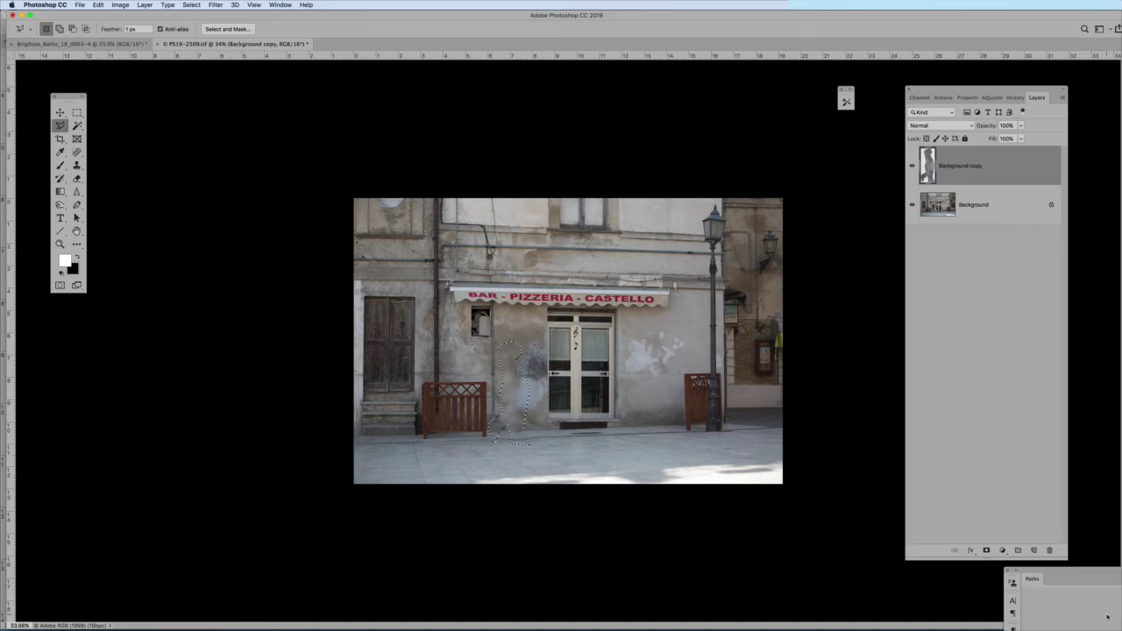
Compare the photo with the fill layer hidden and shown repeatedly, leaving the layer visible
click(911, 166)
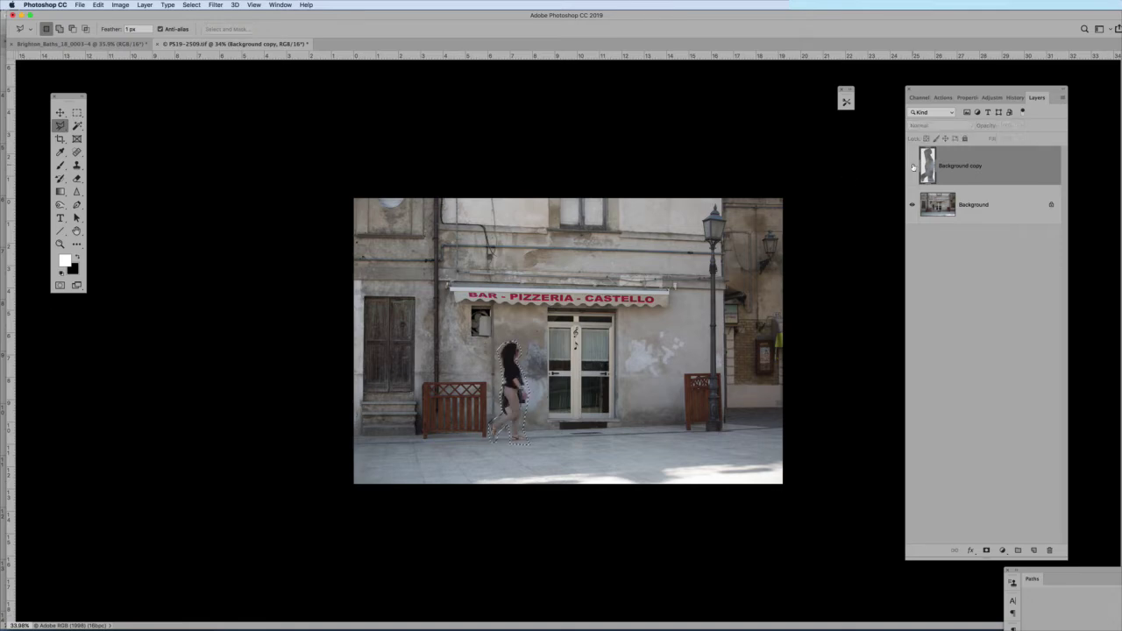
click(912, 165)
click(913, 165)
click(913, 165)
click(913, 165)
click(913, 166)
click(914, 166)
click(914, 166)
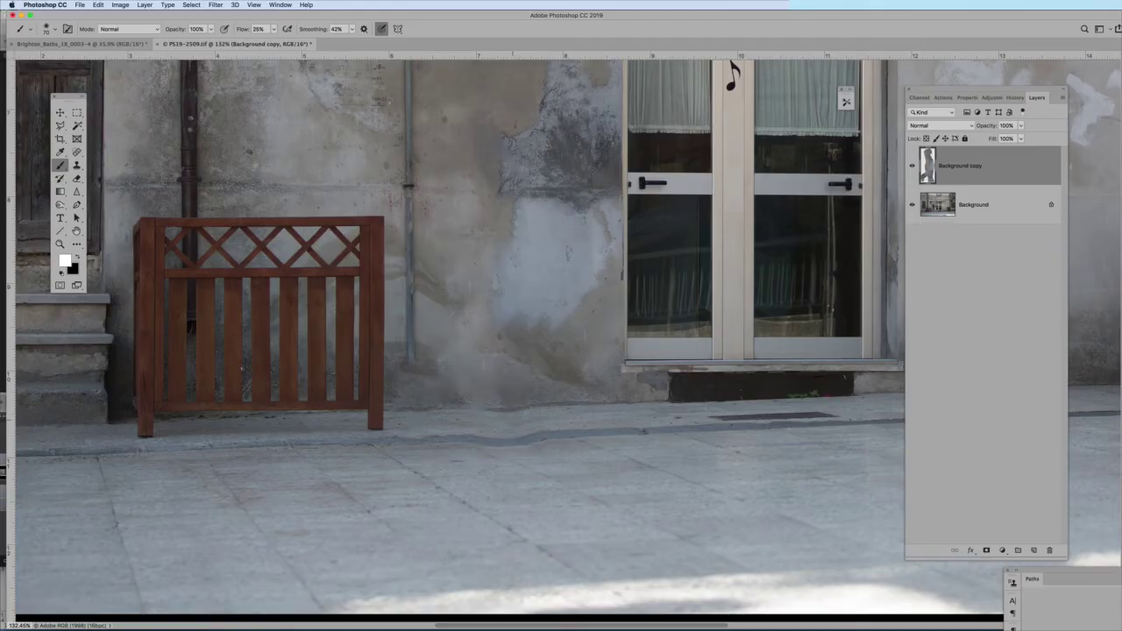
Add an empty layer above the fill layer and activate the Clone Stamp for retouching the filled area
scroll(561, 333, down, 5)
scroll(509, 424, up, 3)
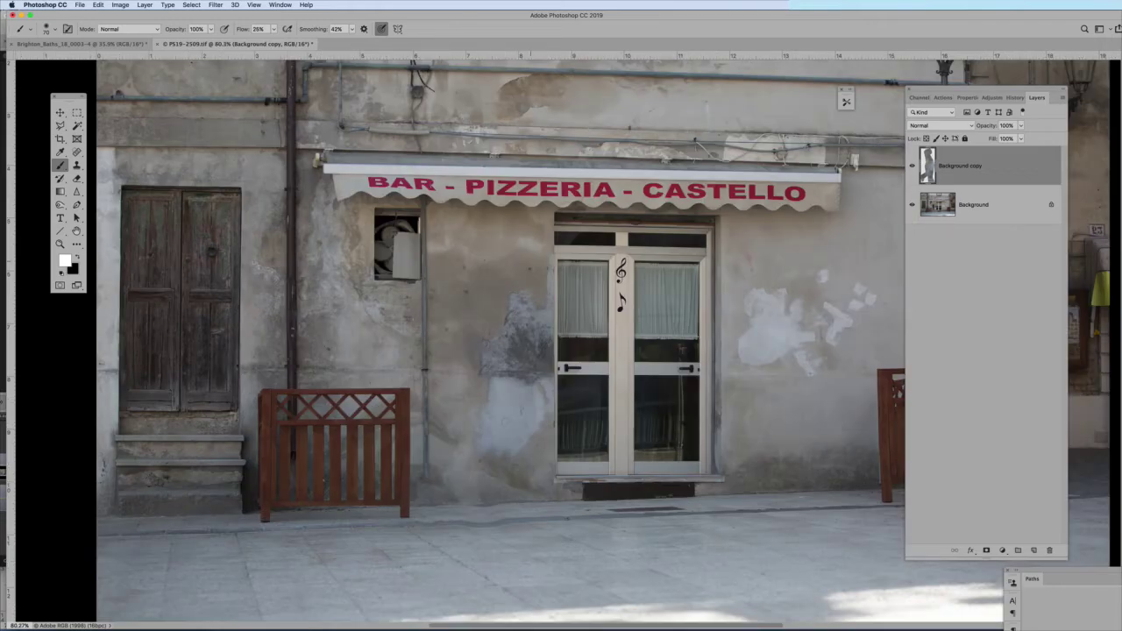
scroll(468, 552, up, 3)
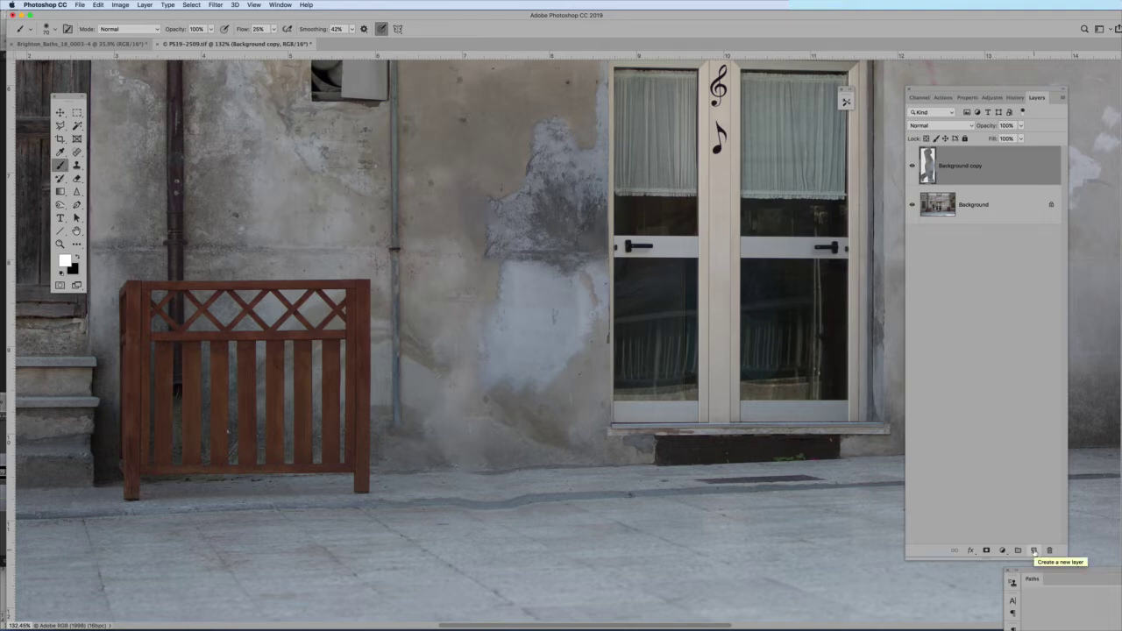
click(1033, 551)
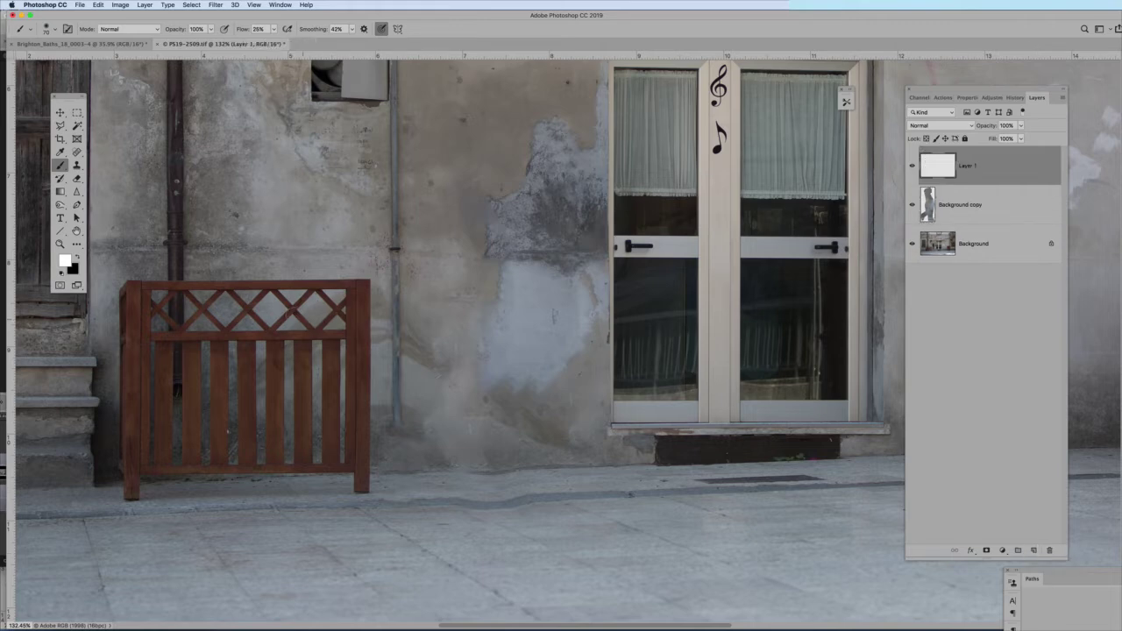
click(76, 165)
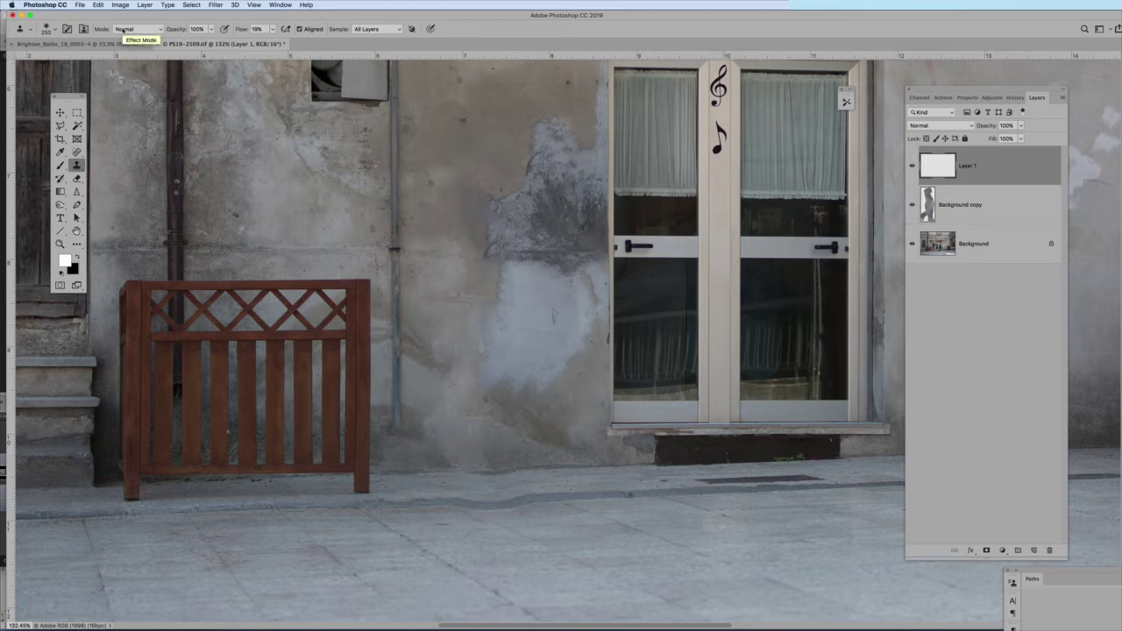
Set the Clone Stamp brush hardness to 50% and reduce its size to 125 px
drag(272, 29, 272, 32)
click(54, 29)
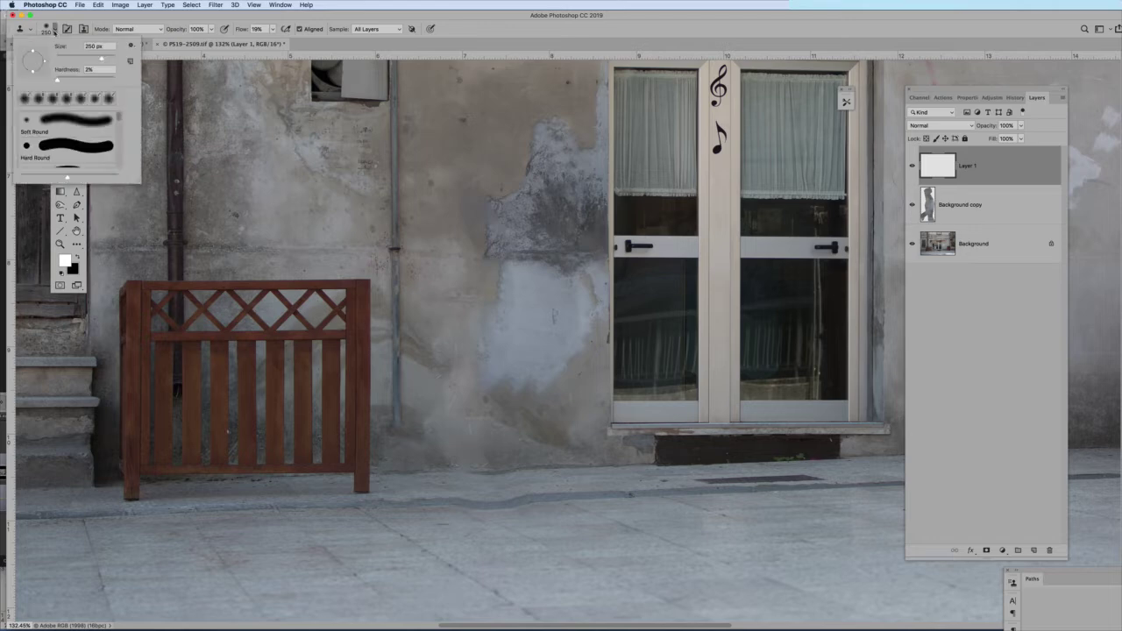
drag(63, 75, 70, 79)
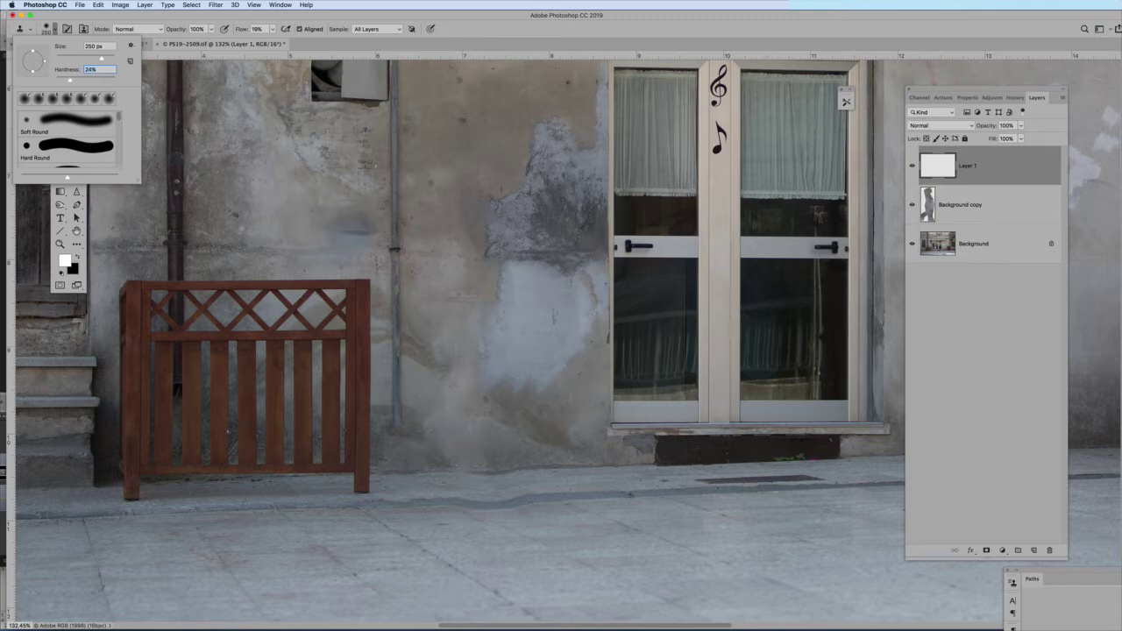
drag(70, 79, 77, 79)
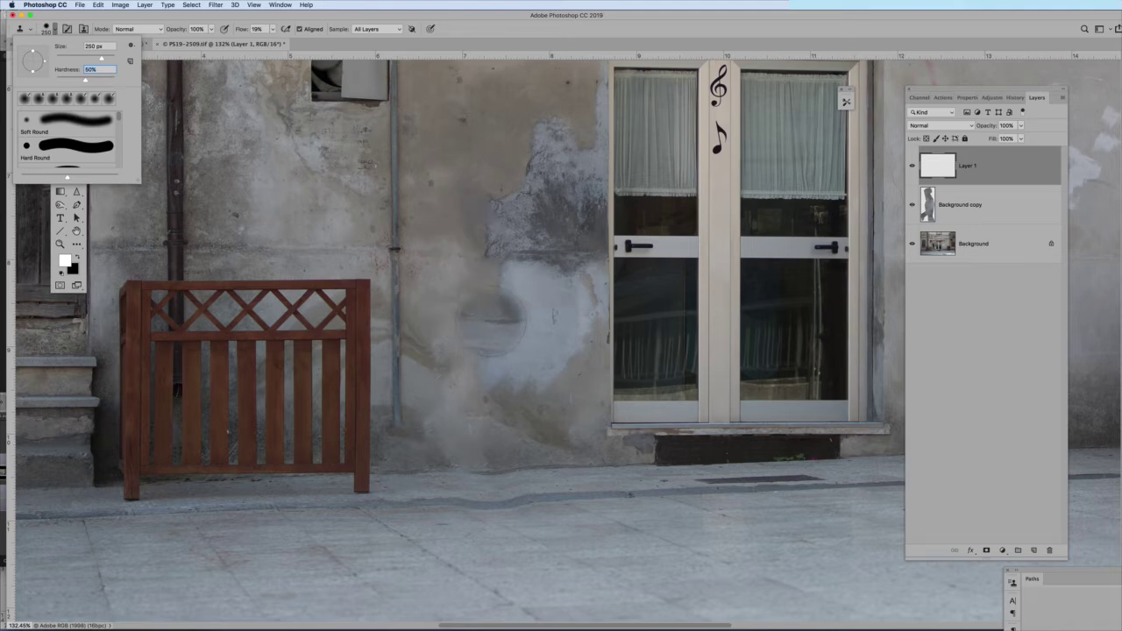
key(Return)
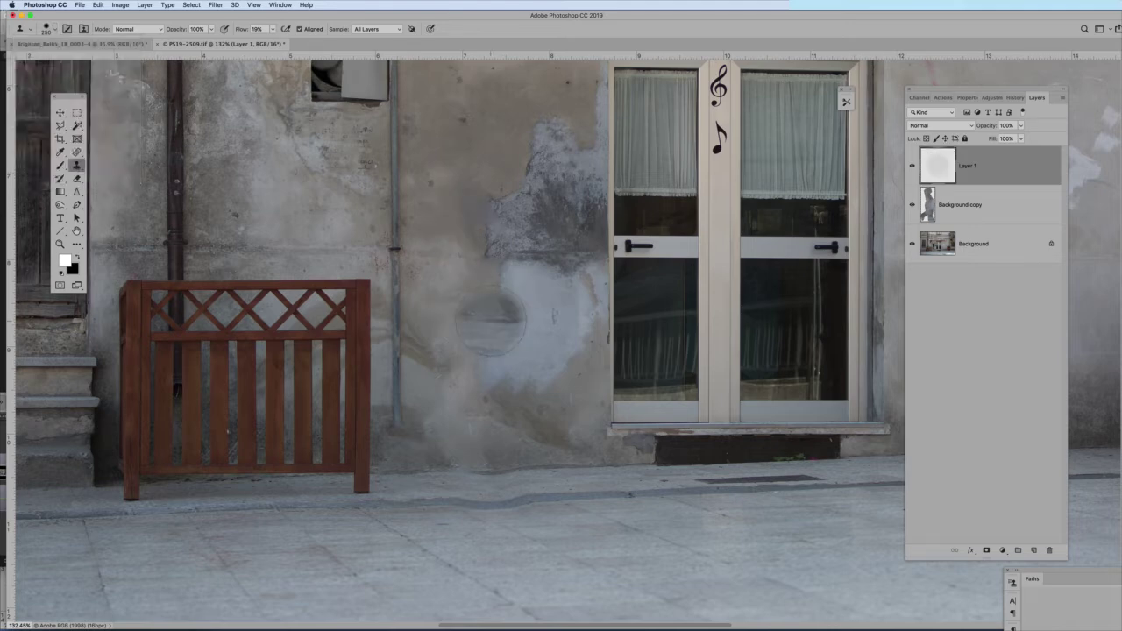
key(bracketleft)
key(bracketleft)
key(bracketleft)
key(bracketleft)
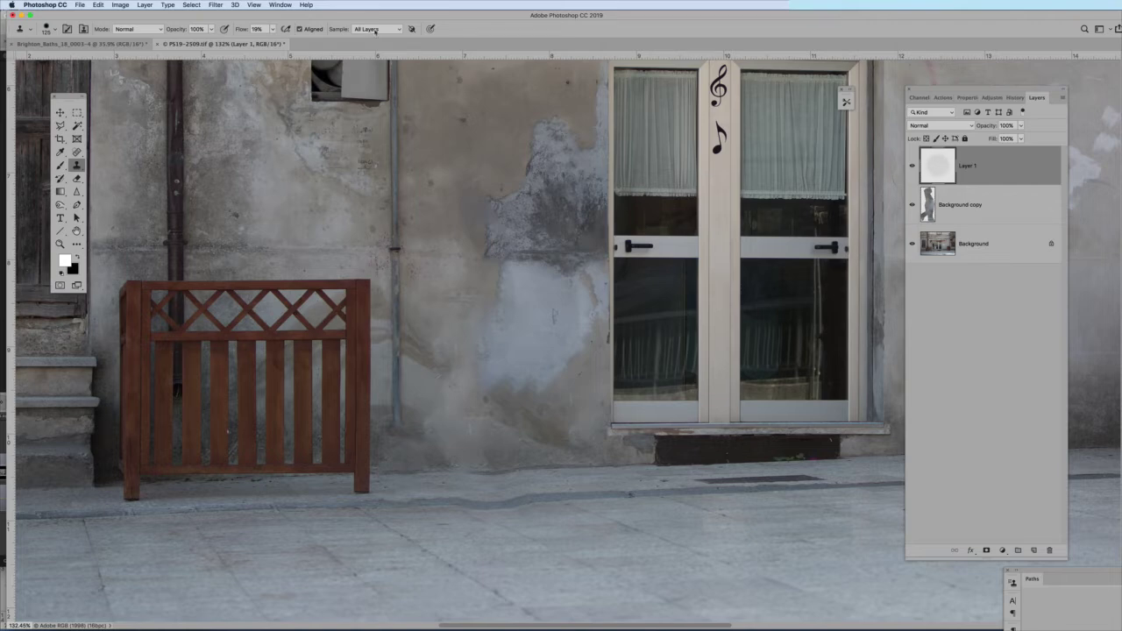
Try a clone dab on the pale plaster patch beside the door, then revert the history to the last New Layer state
click(502, 303)
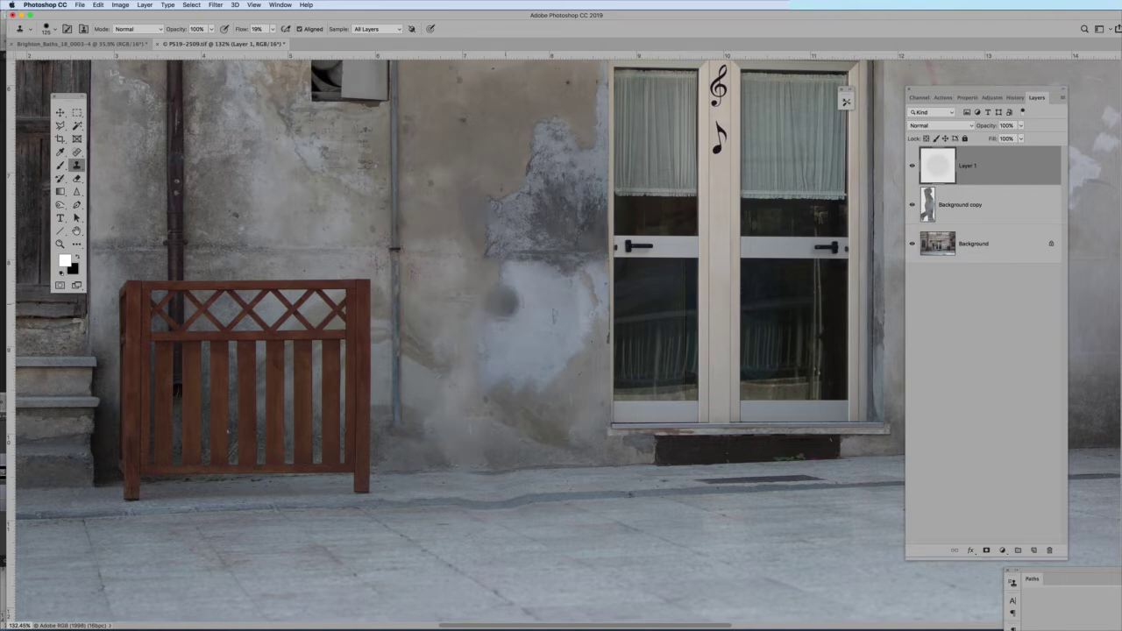
click(1014, 97)
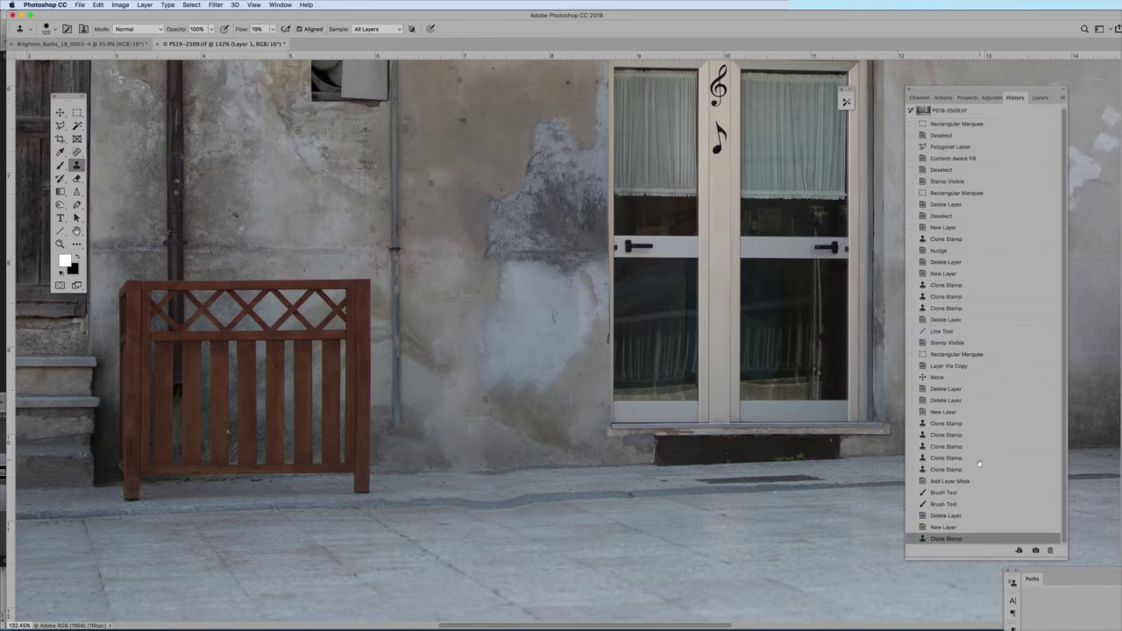
click(934, 527)
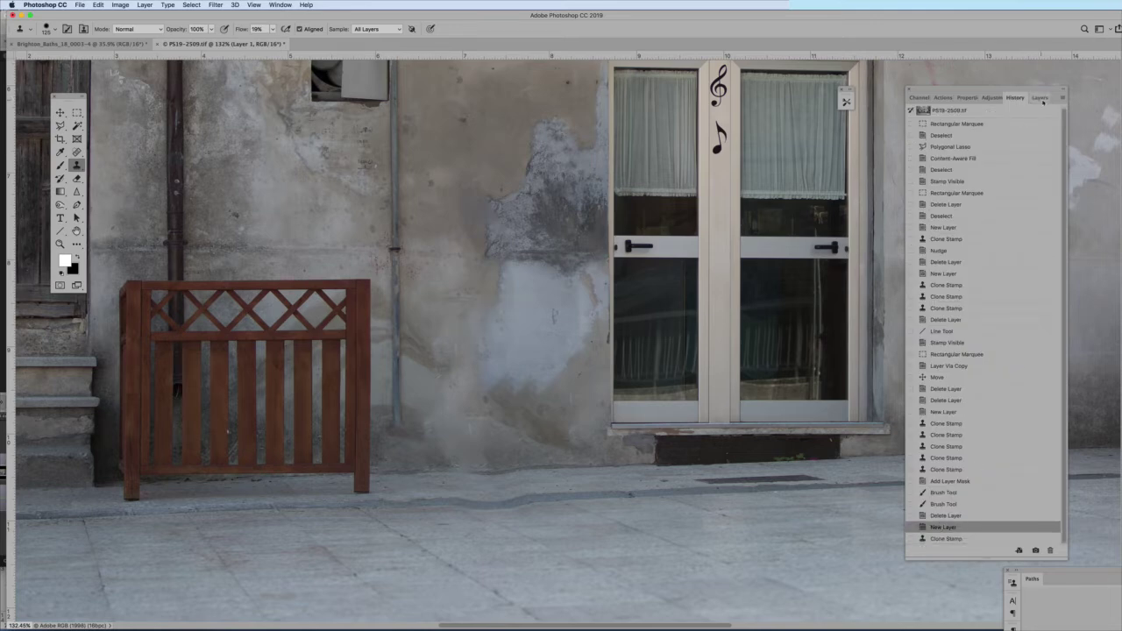
click(1040, 97)
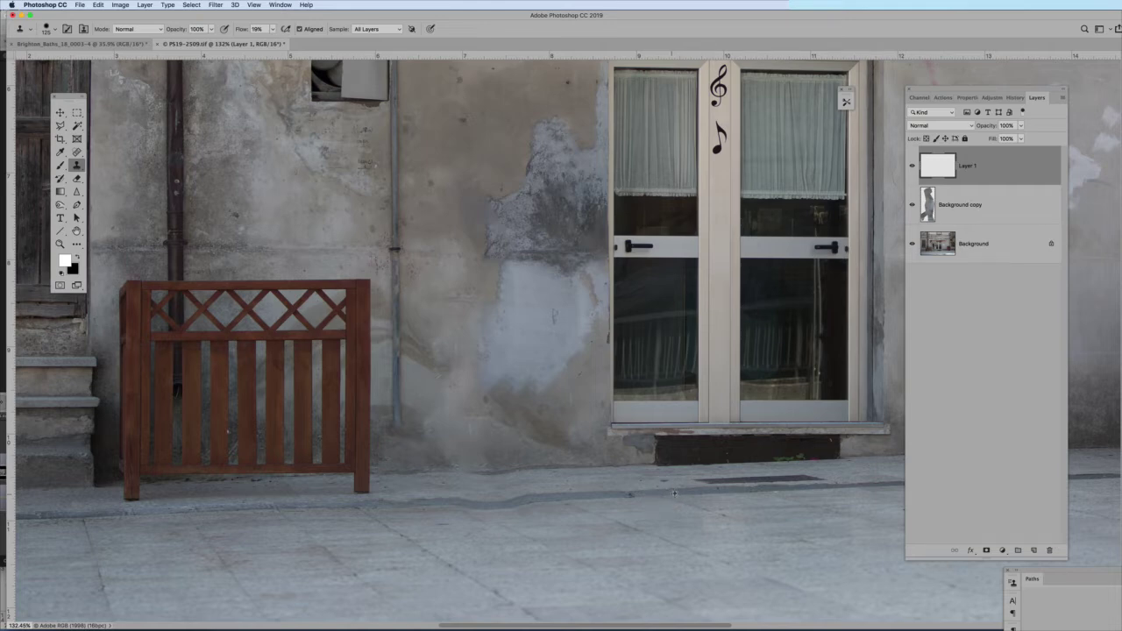
Clone along the dark line in the paving between the fence and the door to straighten its wavy stretch
mouse_move(436, 501)
mouse_down()
mouse_move(421, 500)
mouse_move(666, 496)
mouse_move(631, 499)
mouse_move(657, 496)
mouse_move(648, 499)
mouse_up()
drag(533, 508, 506, 505)
drag(522, 498, 541, 495)
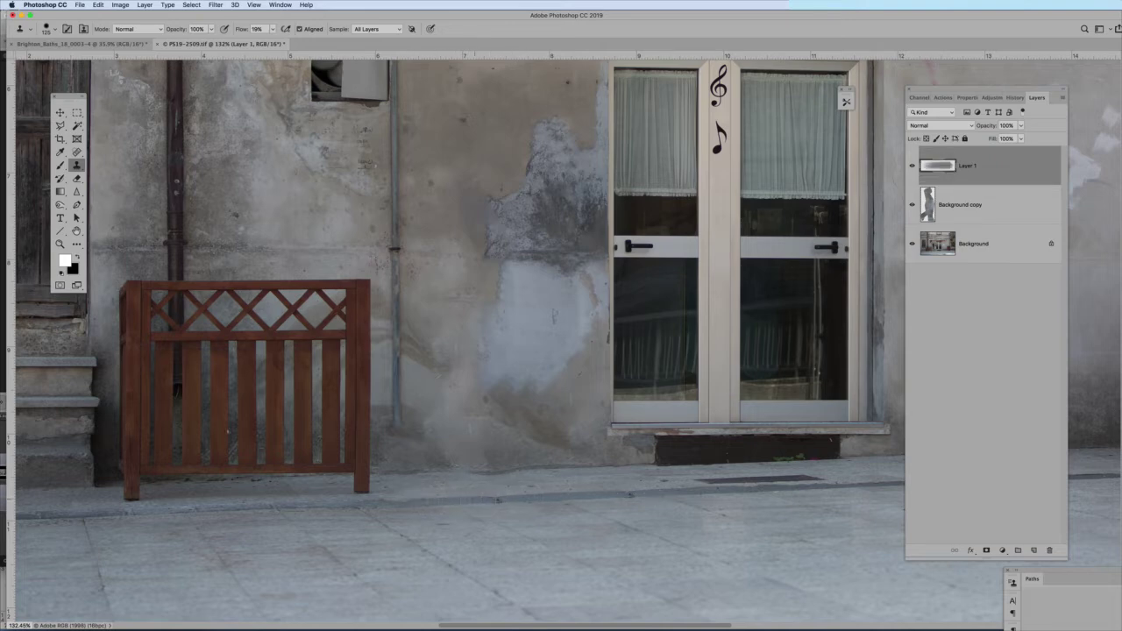
Compare the paving line with the retouching layer hidden and shown, leaving the layer visible
click(913, 167)
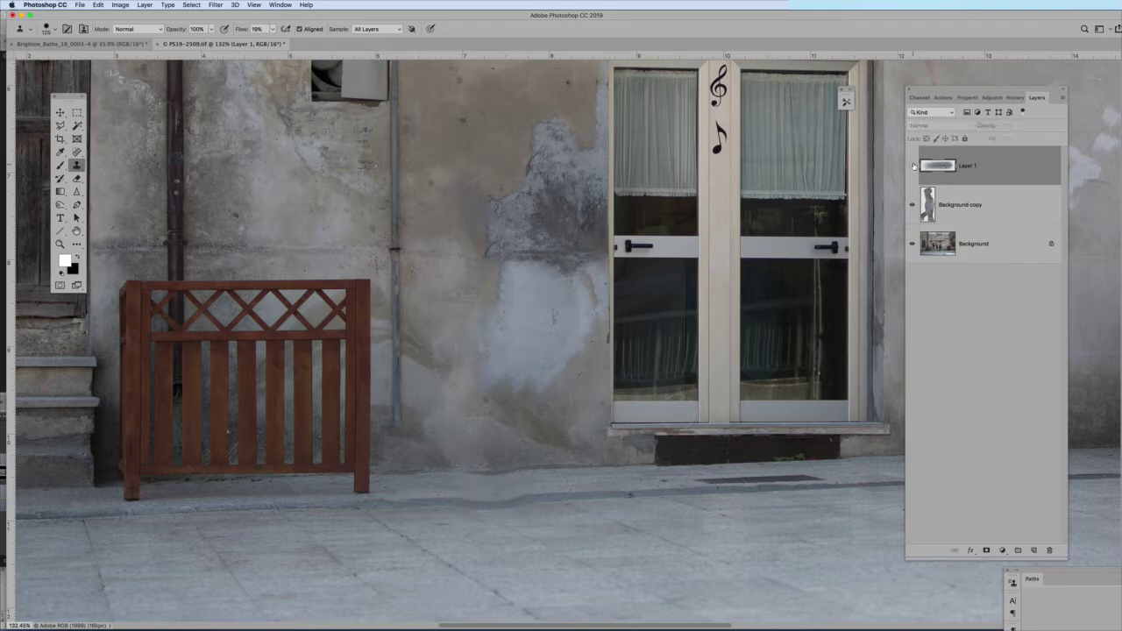
click(913, 166)
click(912, 166)
click(913, 167)
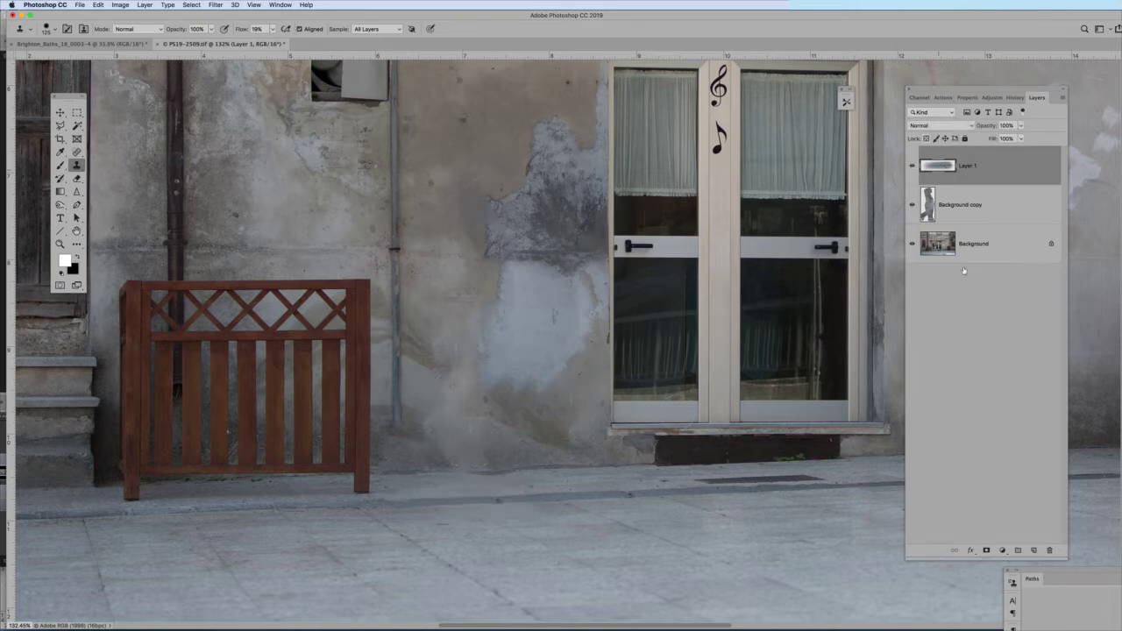
Add a new layer and clone along the base of the wall between the fence and the door to even out its edge
click(1033, 550)
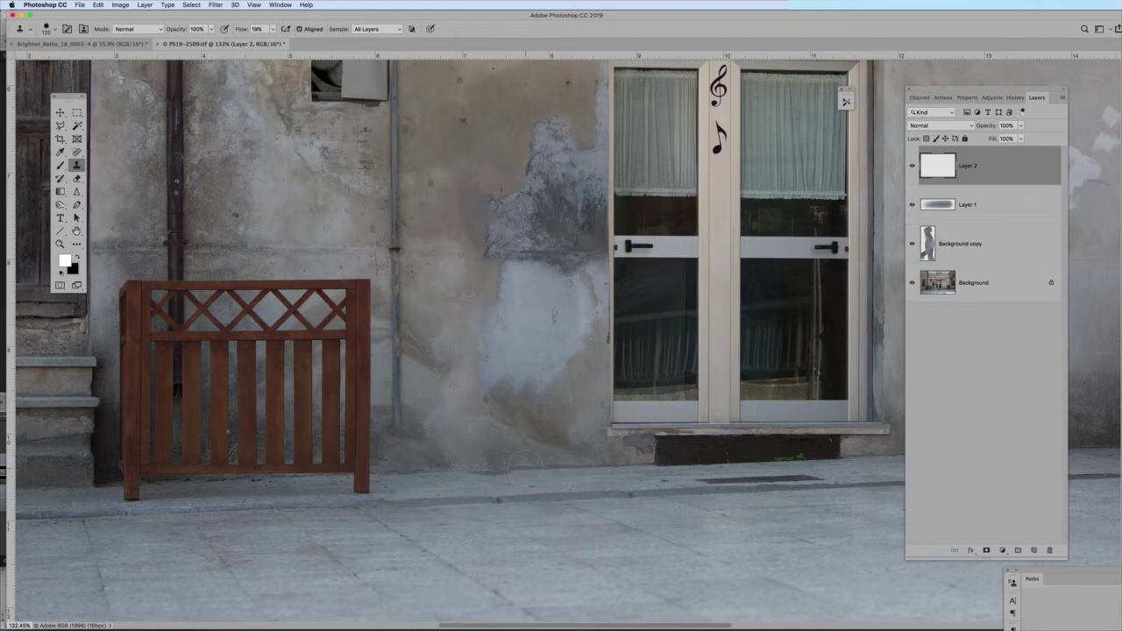
drag(526, 467, 501, 461)
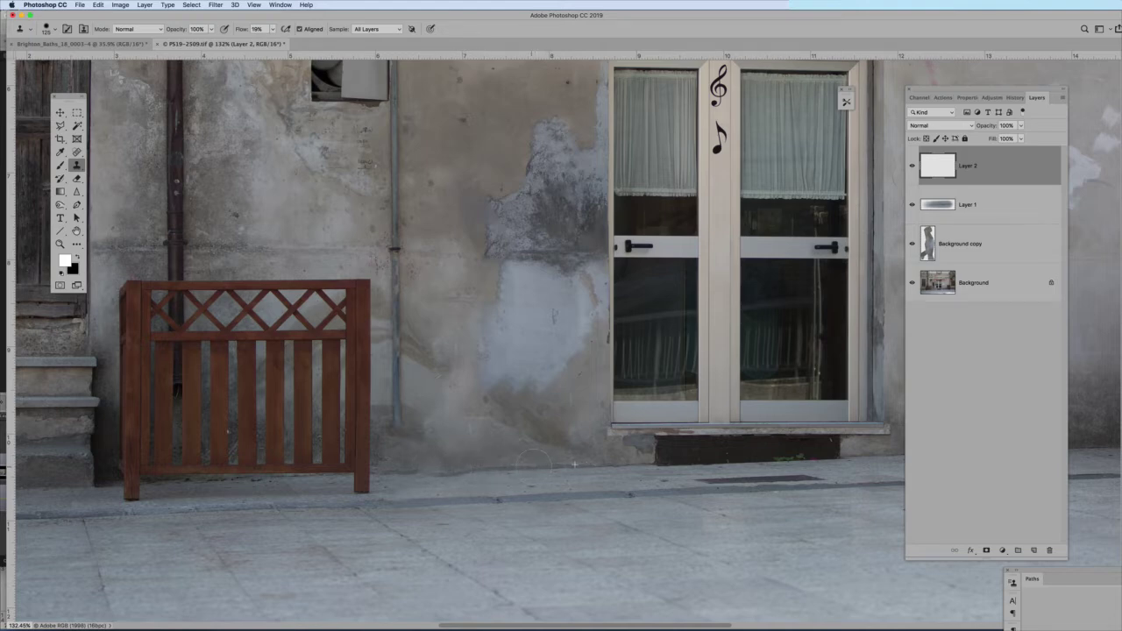
drag(460, 465, 423, 467)
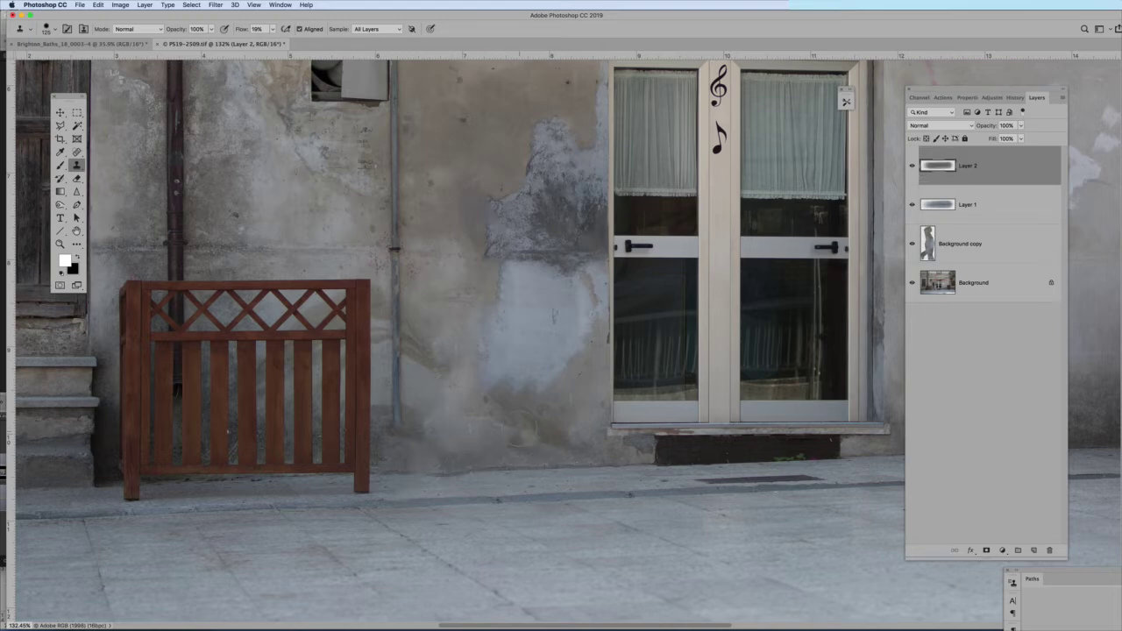
On another new layer, clone the wall pipe beside the fence downward to extend it to the pavement
click(1034, 550)
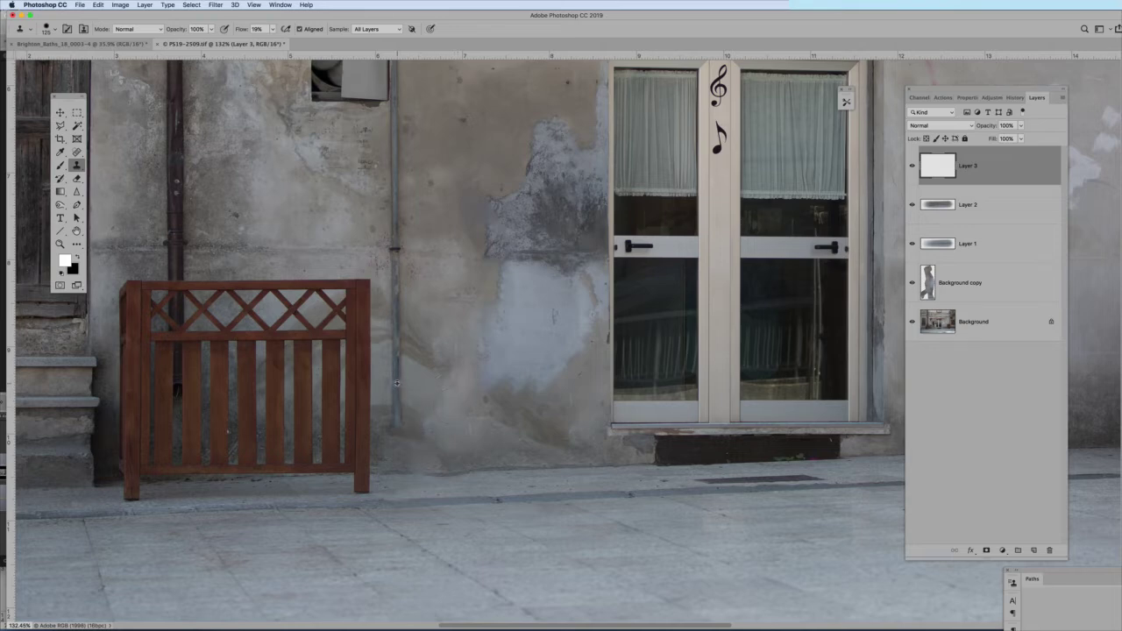
alt+click(396, 382)
drag(396, 423, 397, 465)
click(395, 469)
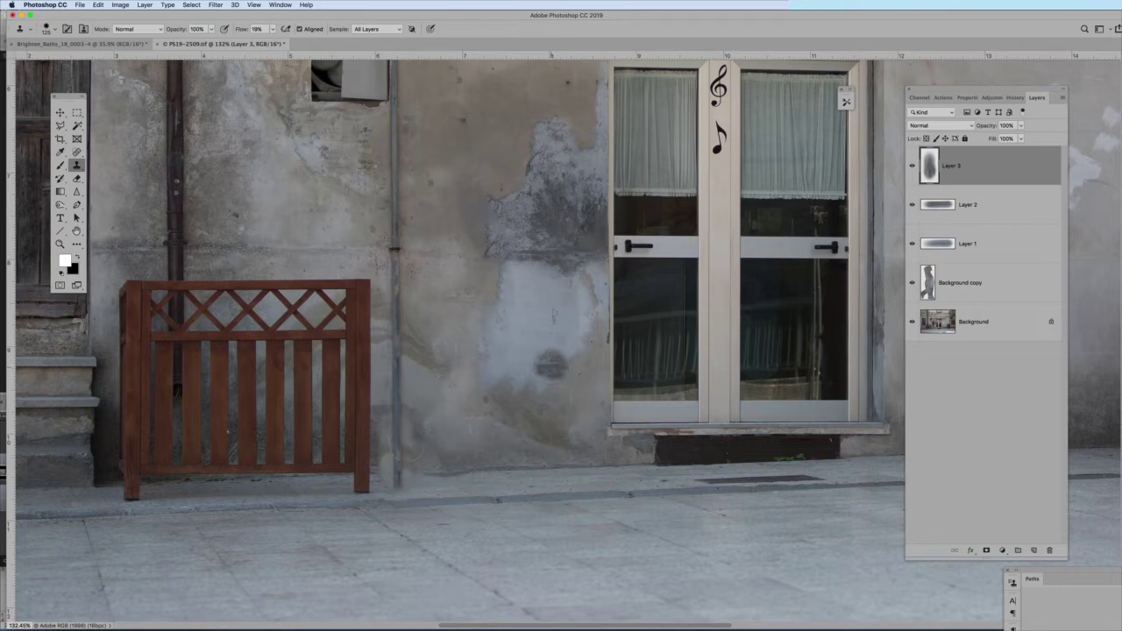
Compare the wall with the pipe extension layer hidden and shown, leaving the layer visible
click(912, 166)
click(913, 165)
click(914, 166)
click(912, 166)
click(914, 165)
click(913, 166)
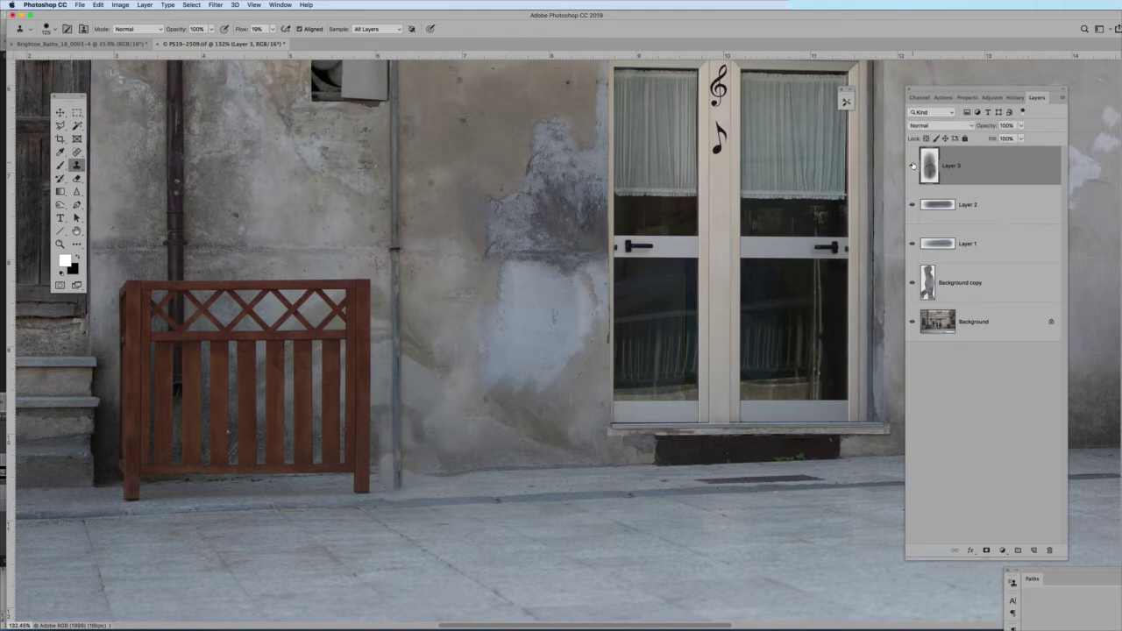
click(913, 166)
click(913, 166)
click(912, 166)
click(912, 165)
Add a layer mask to Layer 3 and paint black on it with the Brush to blend the foot of the extended pipe
click(986, 551)
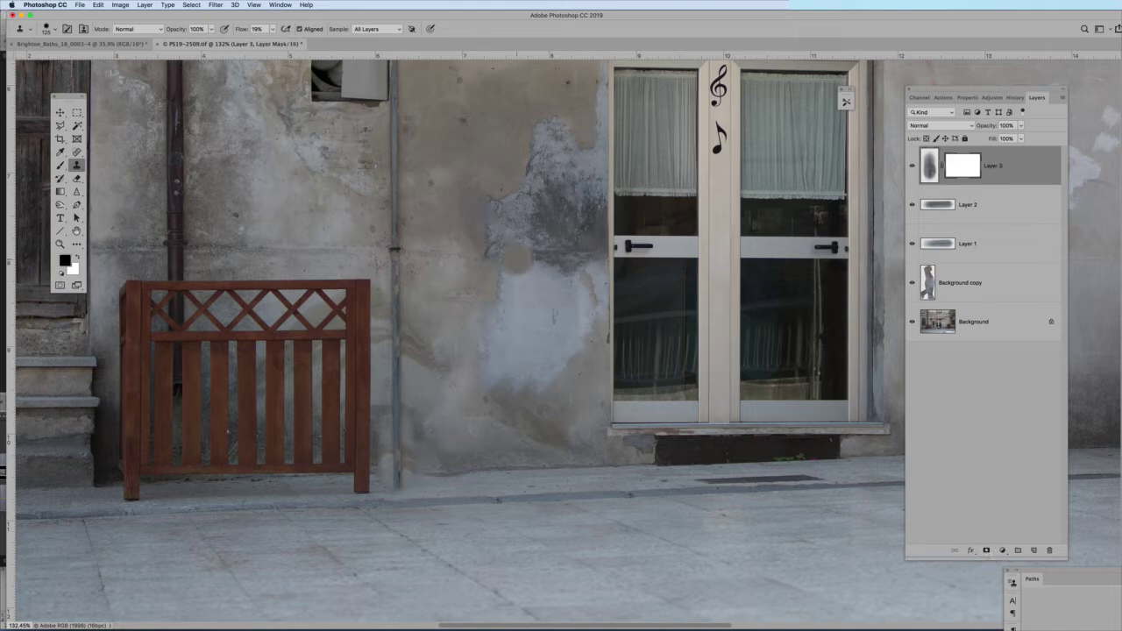
click(60, 165)
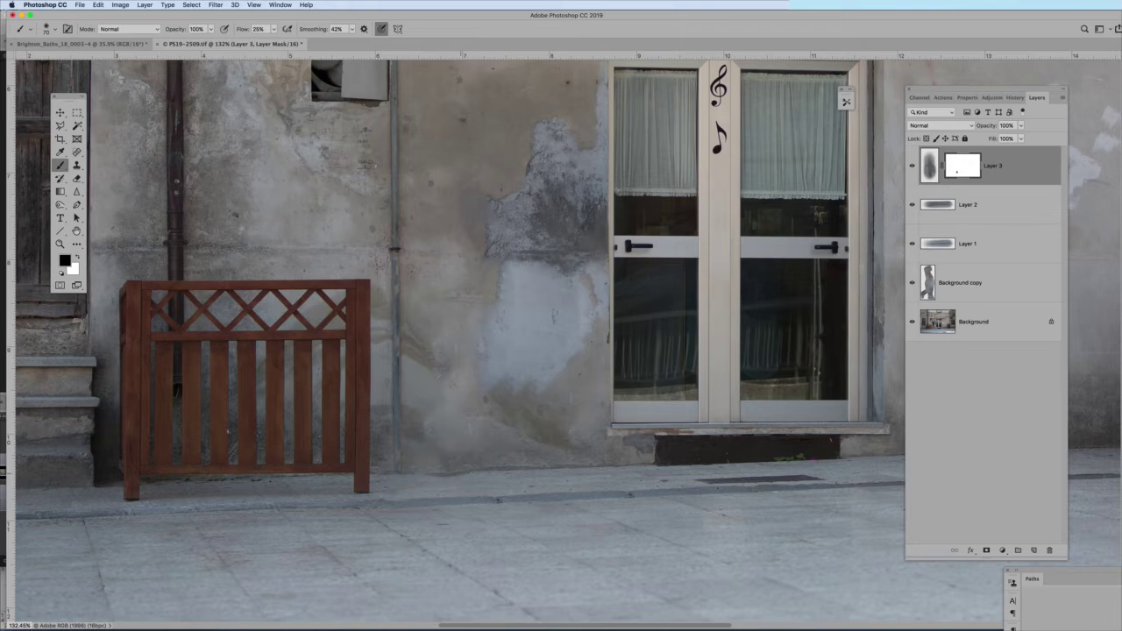
Compare the original Background alone with the full retouched layer stack, leaving all layers visible
scroll(498, 470, down, 3)
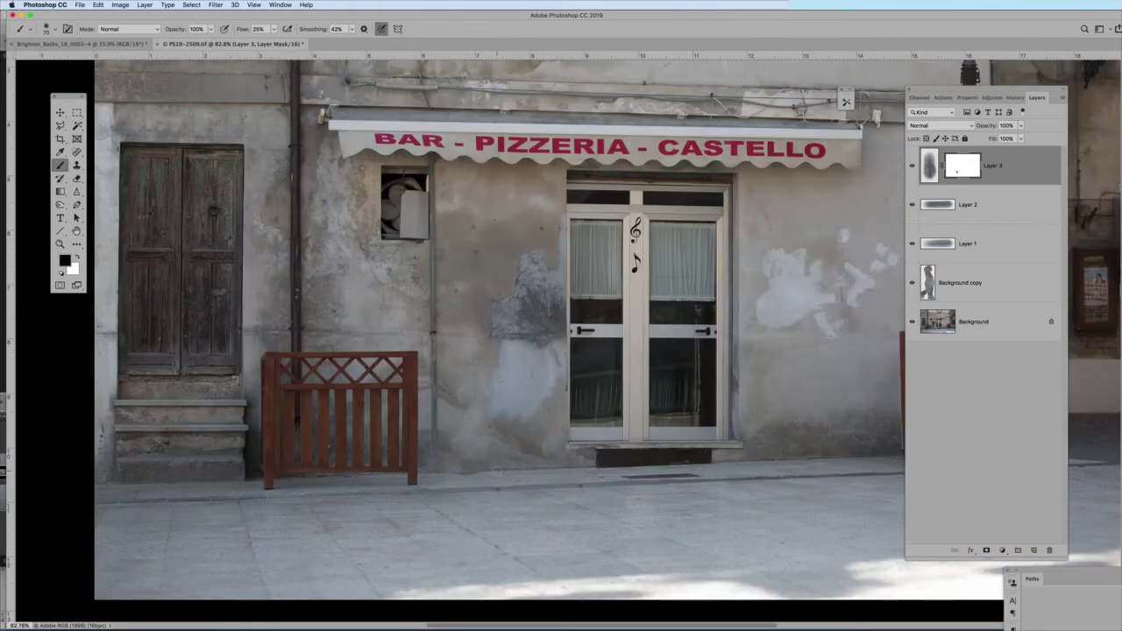
alt+click(913, 322)
alt+click(913, 322)
alt+click(913, 322)
alt+click(913, 321)
Switch to Photoshop CC 2018 and outline the softbox and its light stand in the beach portrait with the Polygonal Lasso
mouse_move(863, 624)
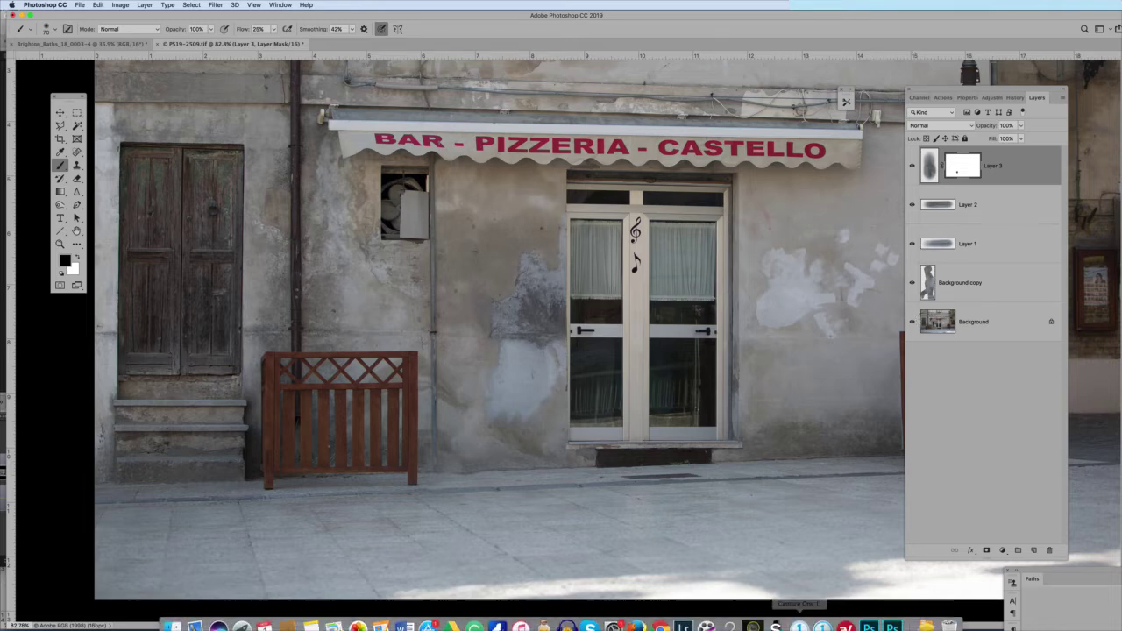
click(892, 620)
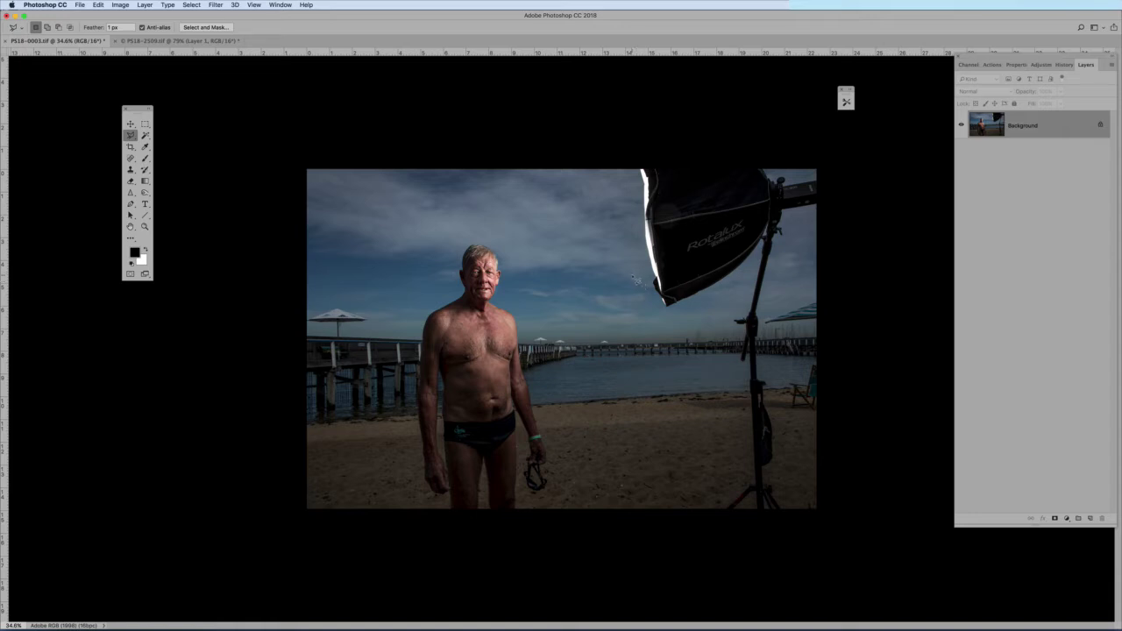
drag(638, 171, 654, 326)
click(761, 254)
click(739, 331)
click(749, 377)
click(747, 487)
click(709, 506)
click(709, 518)
click(793, 518)
click(766, 373)
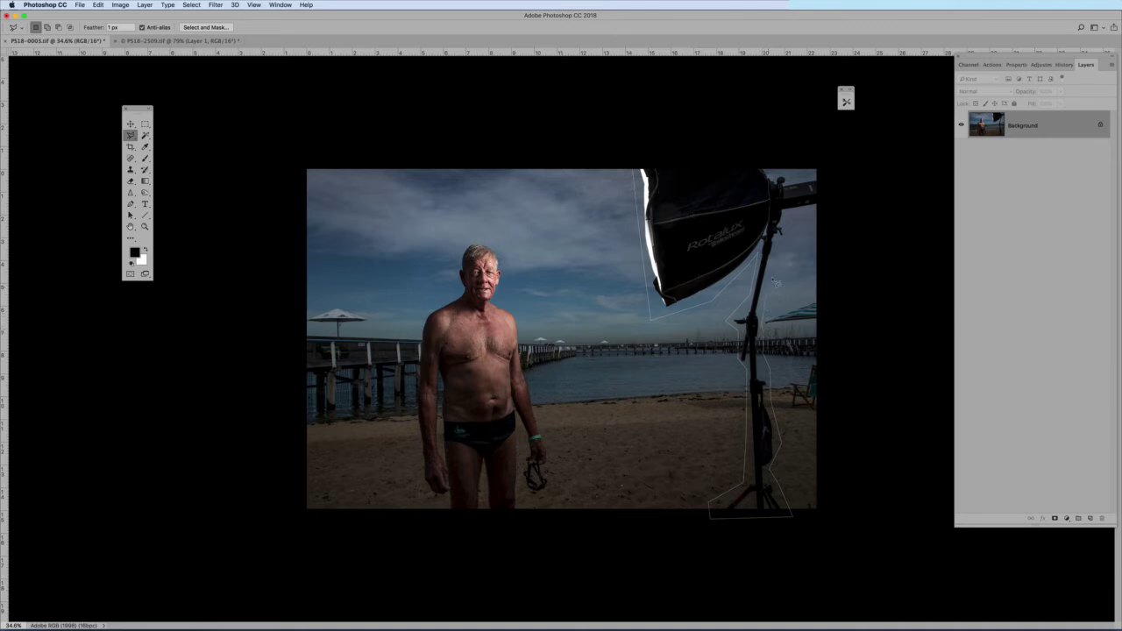
click(788, 218)
click(823, 213)
click(826, 146)
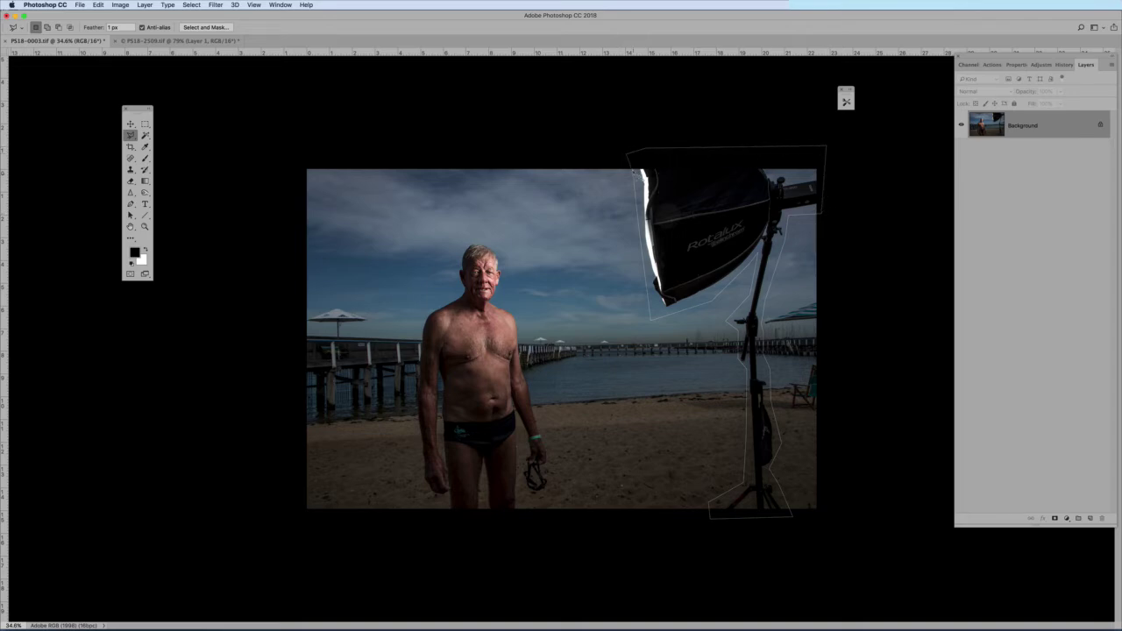
click(635, 173)
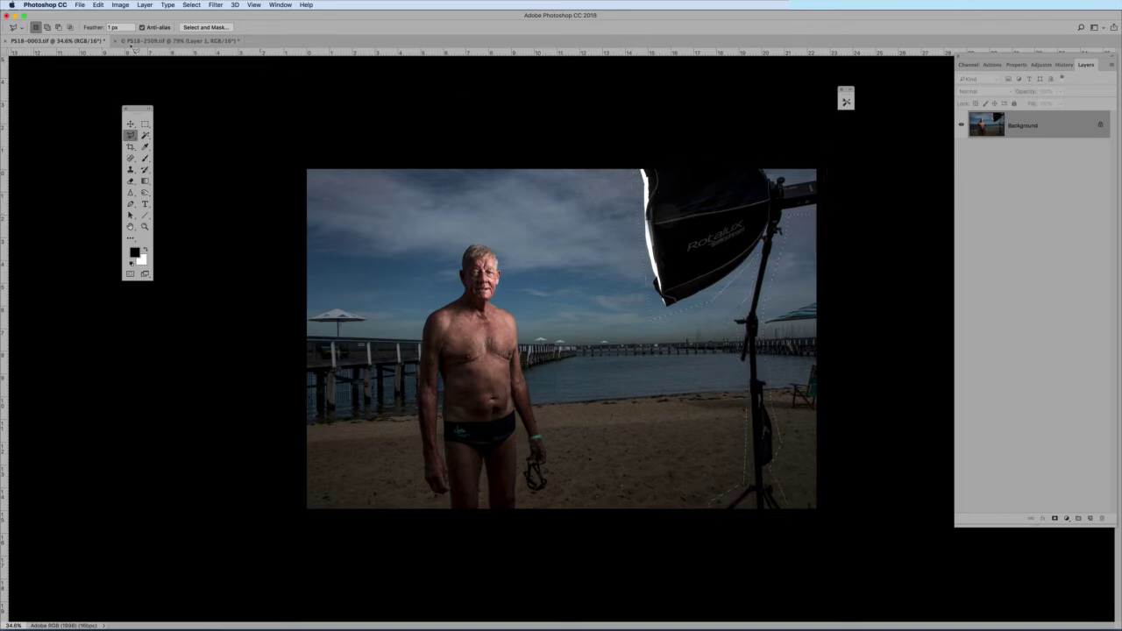
Fill the selected softbox and stand with Content-Aware contents, Color Adaptation on, Normal mode, 100% opacity
click(97, 5)
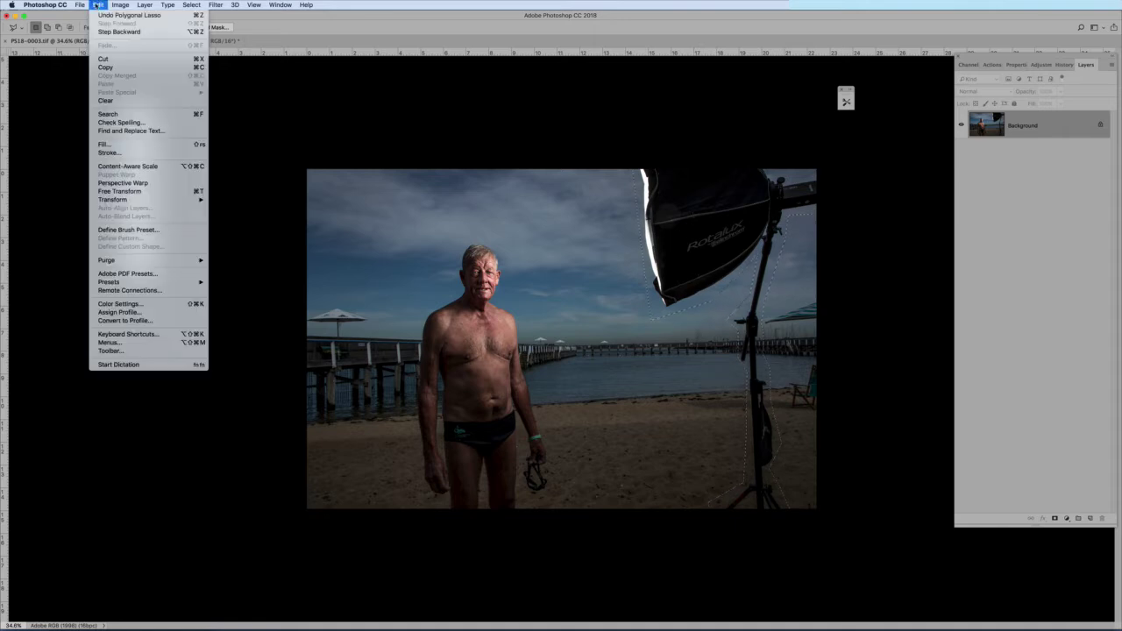
click(103, 145)
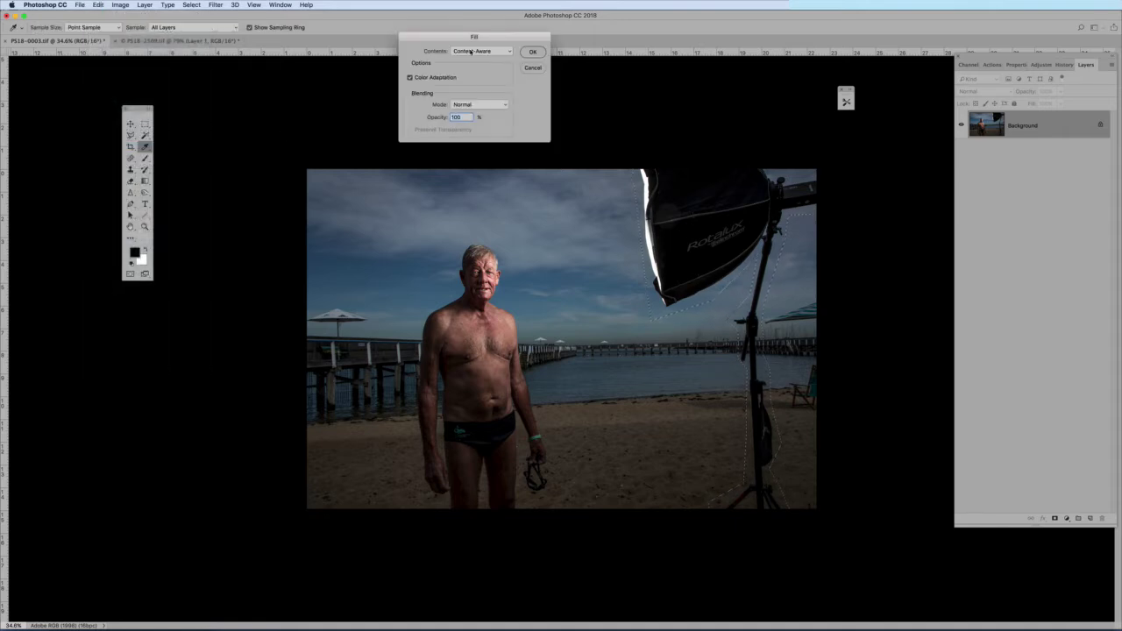
click(532, 51)
key(l)
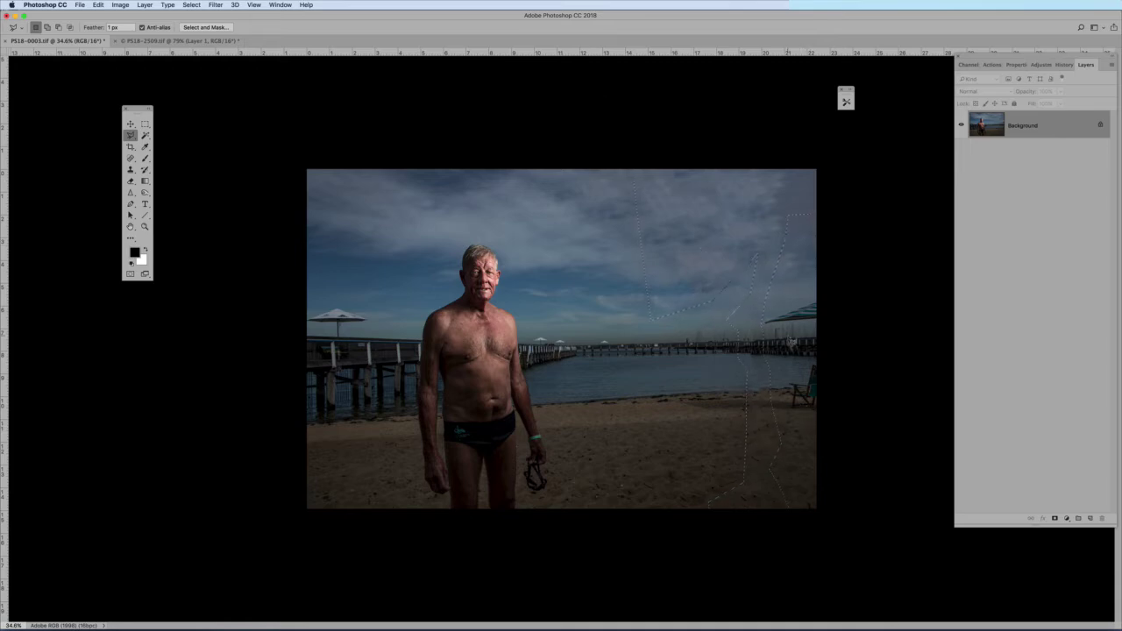
Examine the filled sky, pier, water and sand up close for flaws where the light stood
scroll(645, 324, up, 5)
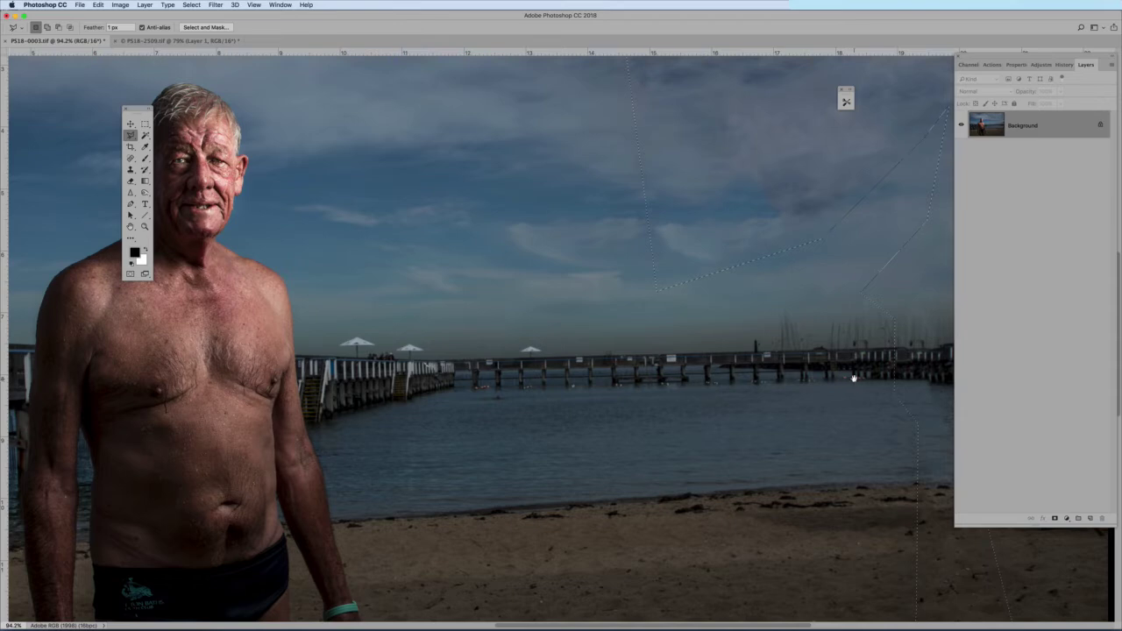
scroll(853, 379, right, 5)
scroll(780, 379, up, 2)
scroll(780, 379, up, 2)
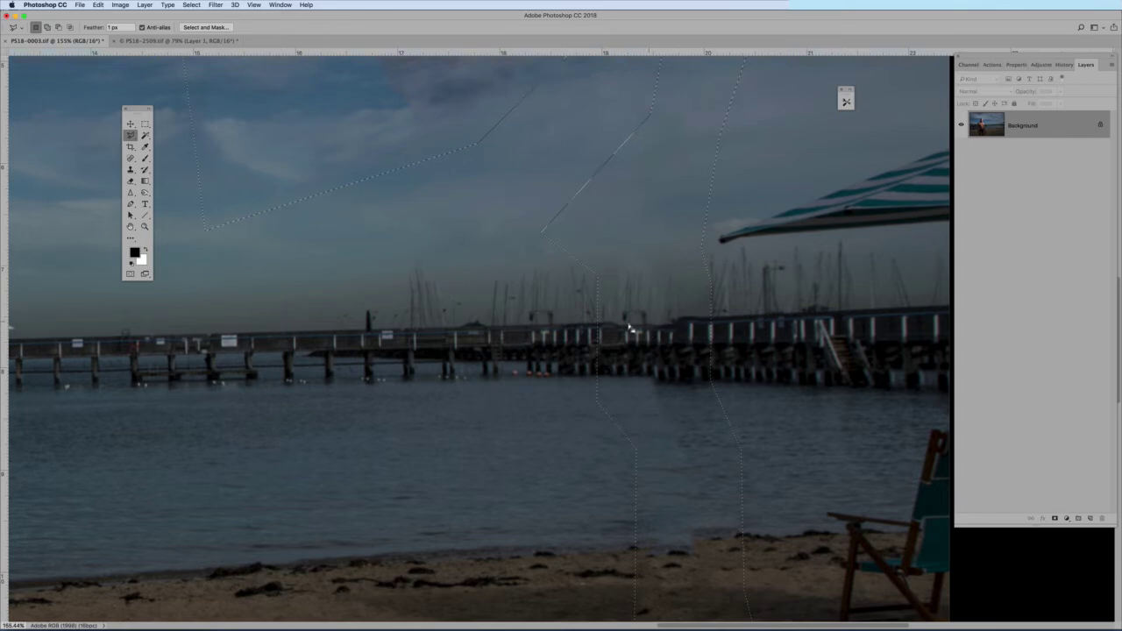
scroll(649, 334, down, 5)
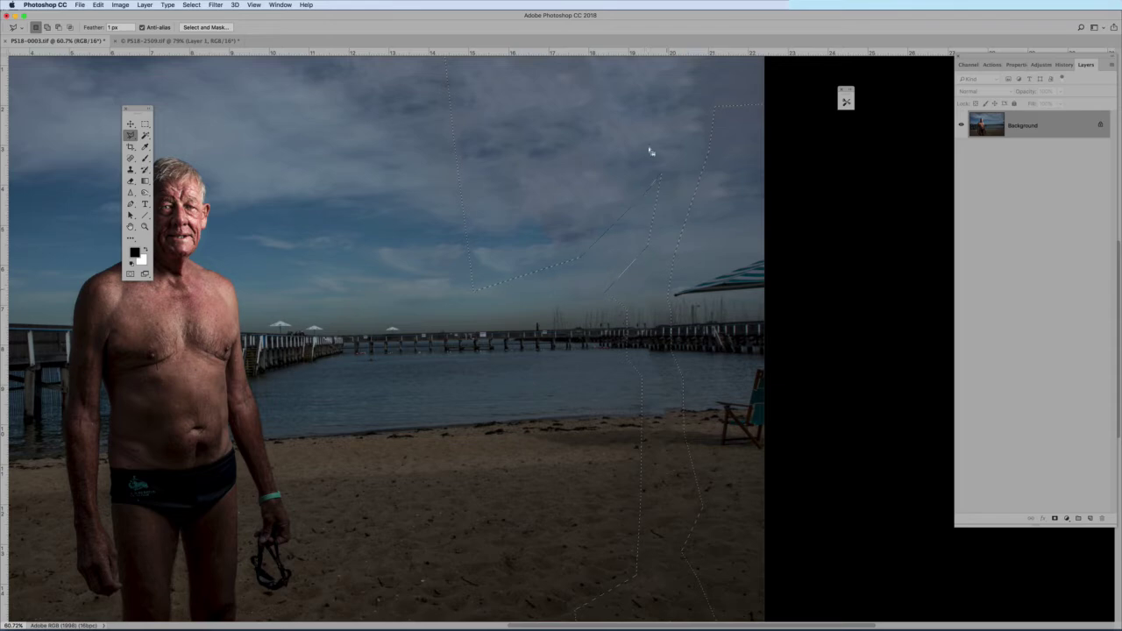
scroll(638, 133, down, 5)
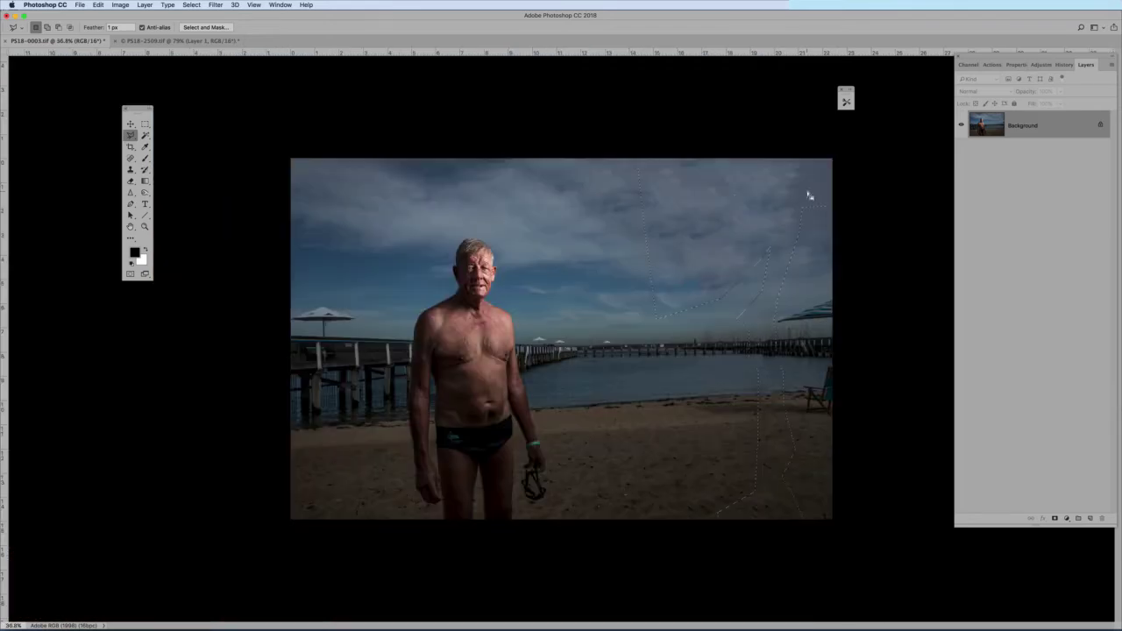
scroll(807, 190, up, 5)
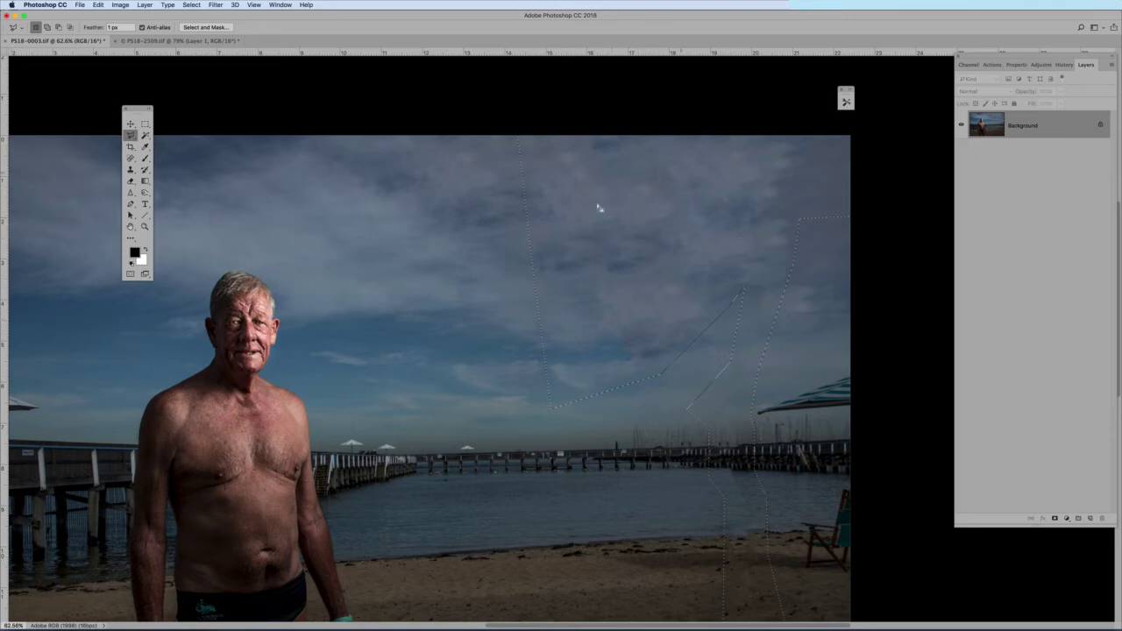
scroll(646, 238, down, 3)
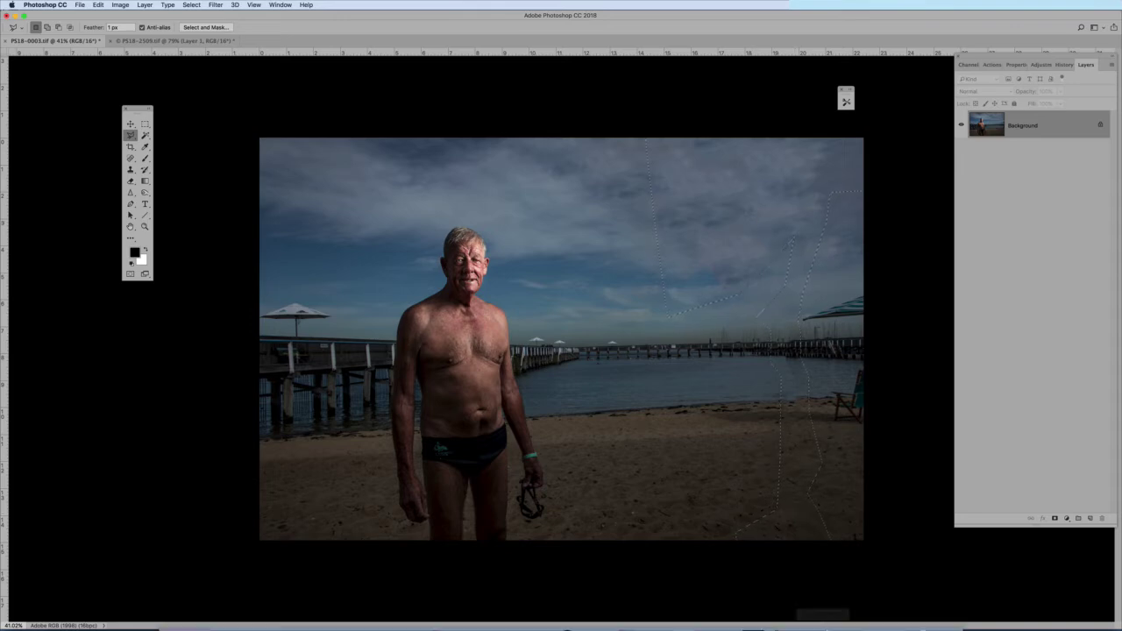
Switch to Photoshop CC 2019 and outline the softbox and stand in the Brighton_Baths document with the Polygonal Lasso
mouse_move(824, 625)
click(870, 618)
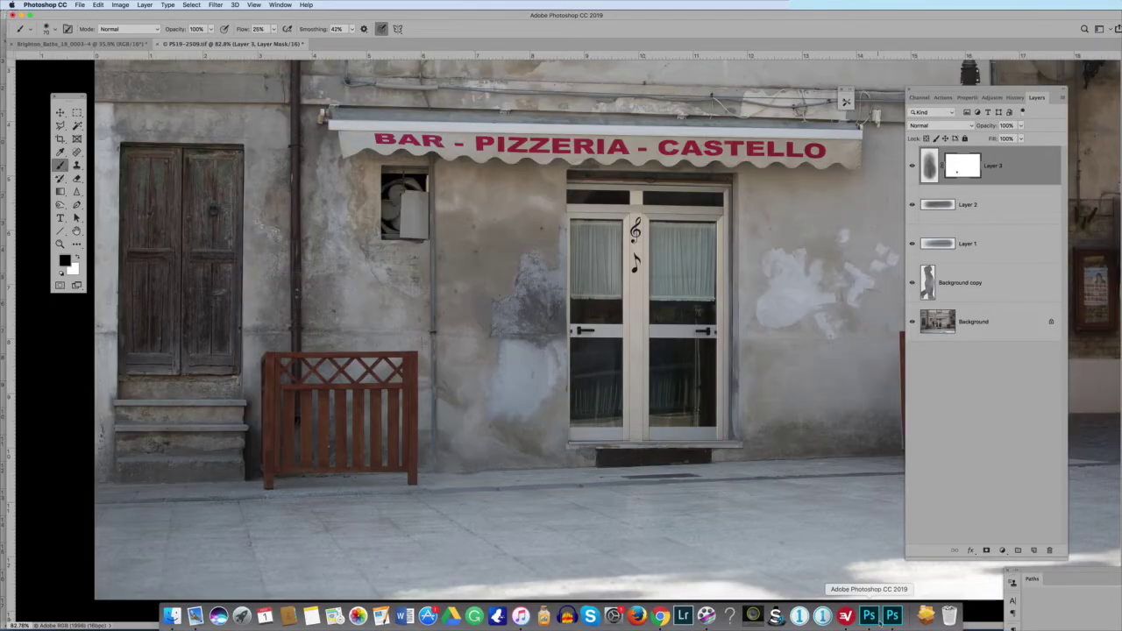
click(109, 43)
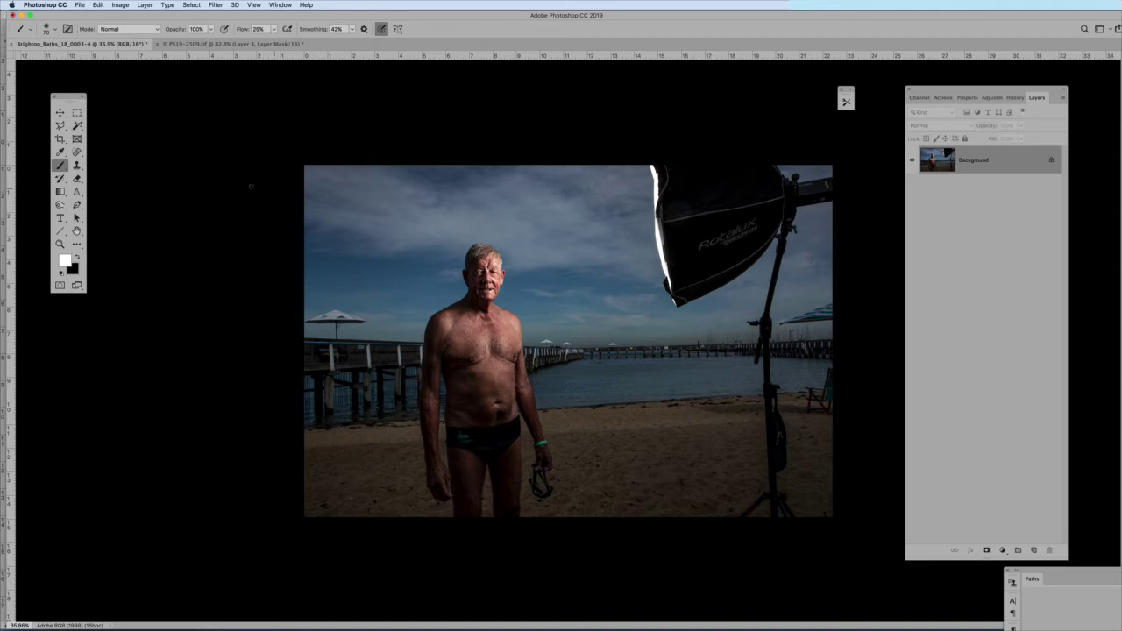
click(61, 125)
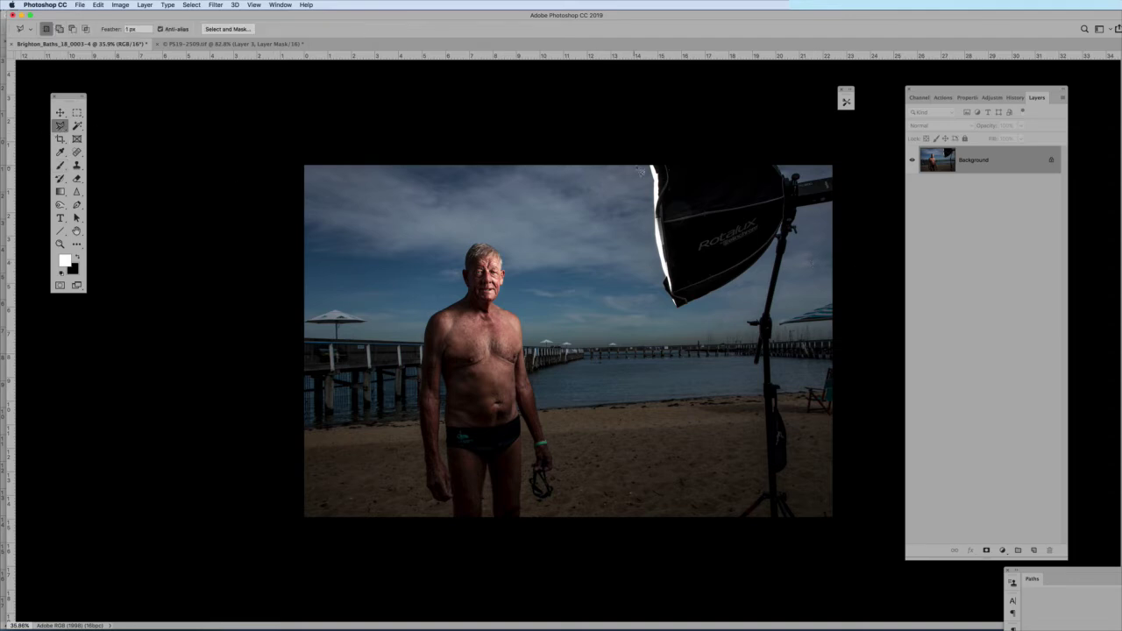
mouse_move(650, 171)
mouse_down()
mouse_move(656, 285)
mouse_move(679, 336)
mouse_move(679, 322)
mouse_move(757, 286)
mouse_move(774, 259)
mouse_move(764, 310)
mouse_move(742, 318)
mouse_move(753, 373)
mouse_move(765, 375)
mouse_move(755, 382)
mouse_move(764, 492)
mouse_move(728, 521)
mouse_move(807, 529)
mouse_move(790, 506)
mouse_move(808, 463)
mouse_move(779, 323)
mouse_move(809, 223)
mouse_move(856, 207)
mouse_move(840, 147)
mouse_move(649, 170)
mouse_up()
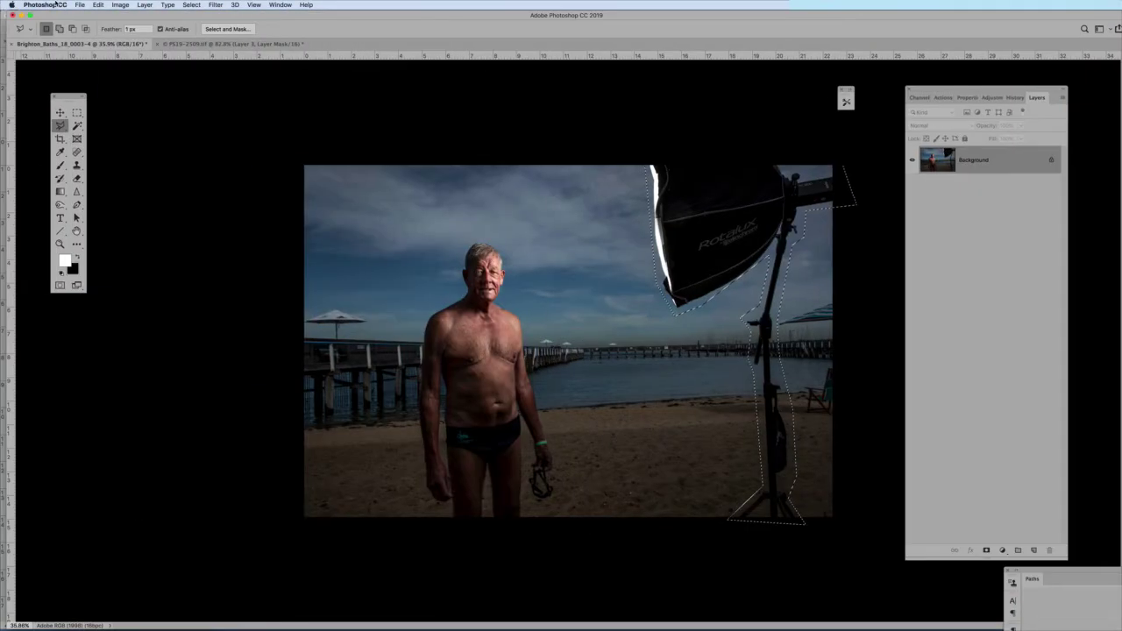
Open the Content-Aware Fill workspace for the selected softbox and stand
click(98, 5)
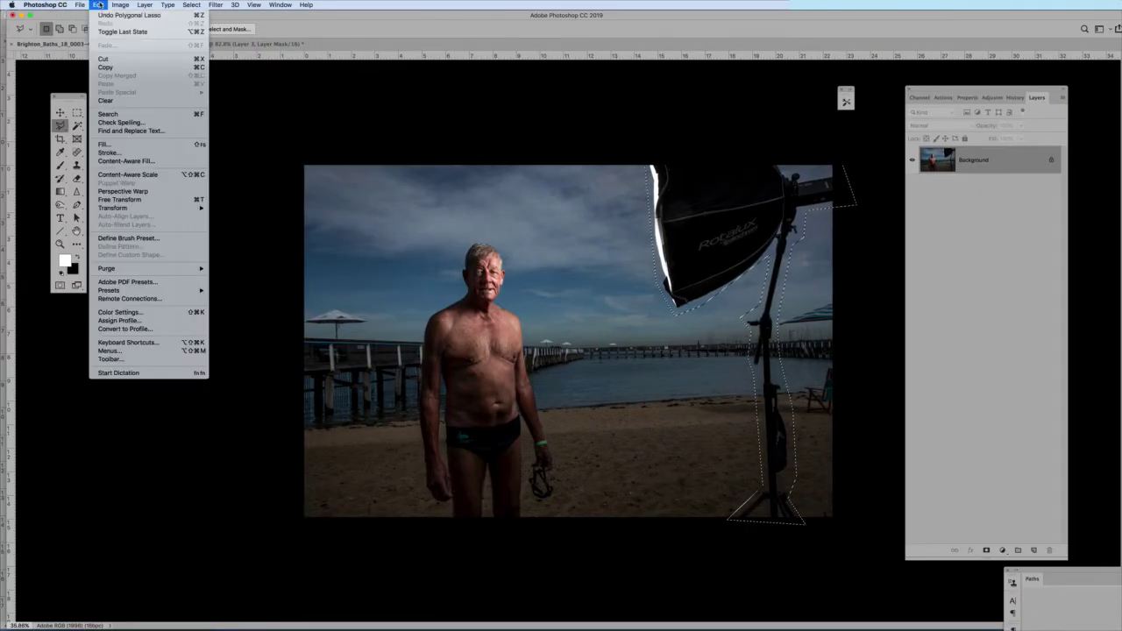
click(126, 161)
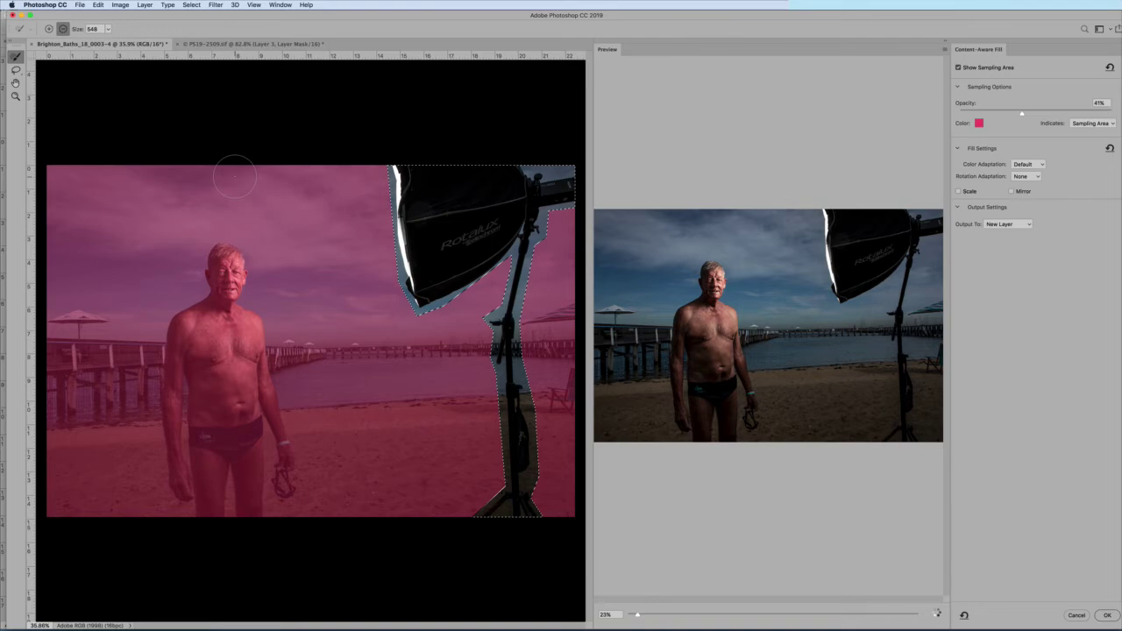
click(937, 614)
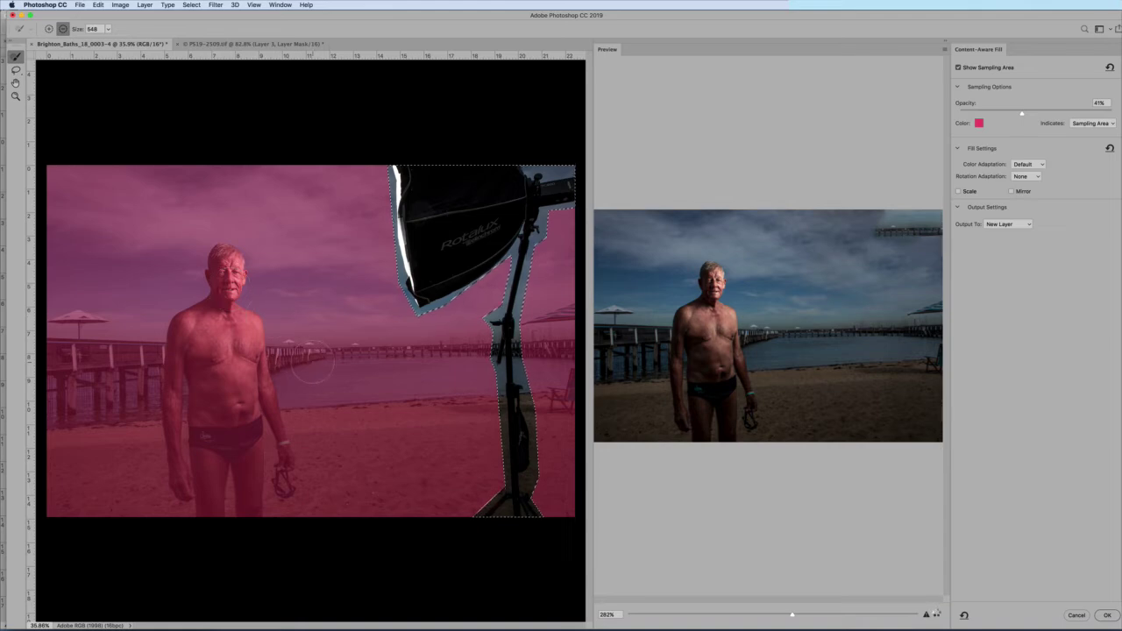
Exclude the man, the pier beside him and the white umbrella from the sampling area
mouse_move(313, 362)
mouse_down()
mouse_move(274, 380)
mouse_move(263, 359)
mouse_move(263, 382)
mouse_move(224, 311)
mouse_move(237, 293)
mouse_move(219, 256)
mouse_up()
mouse_move(175, 333)
mouse_down()
mouse_move(168, 399)
mouse_move(182, 439)
mouse_up()
mouse_move(190, 506)
mouse_down()
mouse_move(201, 521)
mouse_move(266, 521)
mouse_move(282, 497)
mouse_move(272, 431)
mouse_move(241, 412)
mouse_move(206, 420)
mouse_move(205, 478)
mouse_up()
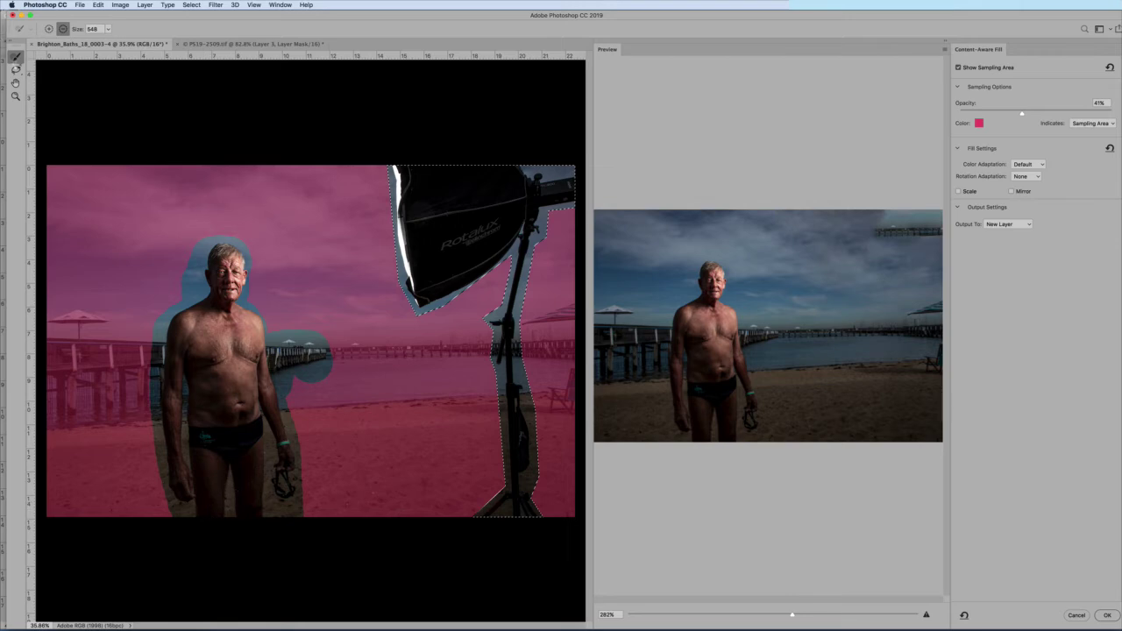
click(63, 30)
mouse_move(136, 359)
mouse_down()
mouse_move(149, 458)
mouse_move(142, 429)
mouse_move(59, 419)
mouse_move(120, 403)
mouse_move(56, 390)
mouse_move(57, 298)
mouse_move(122, 328)
mouse_move(116, 363)
mouse_move(97, 333)
mouse_move(70, 340)
mouse_move(109, 355)
mouse_move(117, 348)
mouse_move(105, 337)
mouse_move(140, 338)
mouse_up()
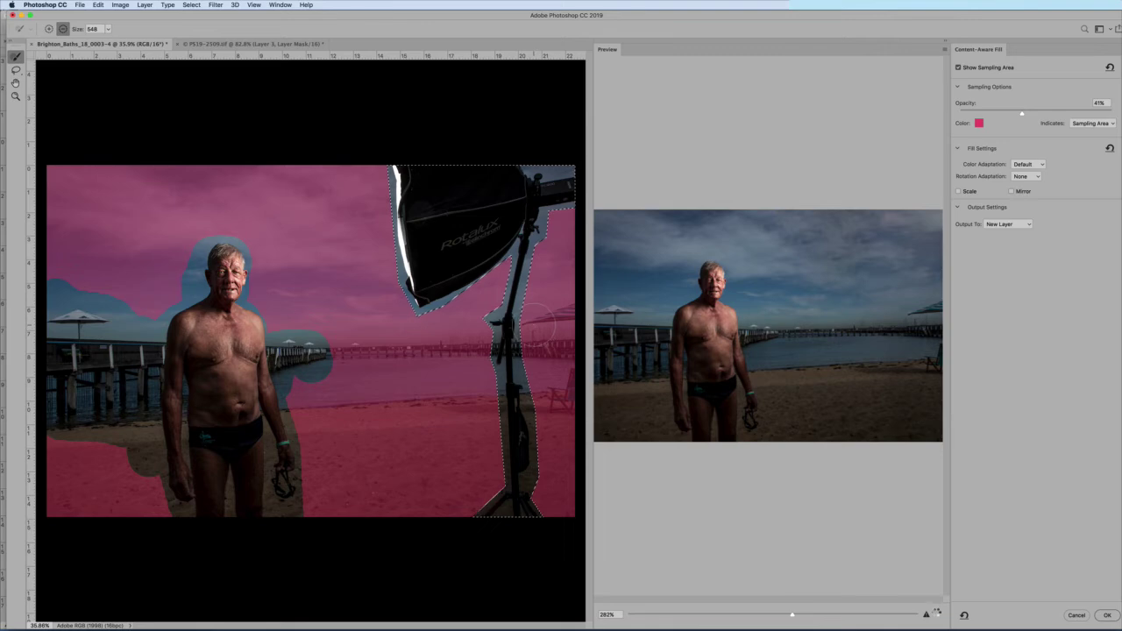
Exclude the striped umbrella, the deck chair and the stretch of pier right of the light stand from the sampling area
mouse_move(535, 323)
mouse_down()
mouse_move(572, 309)
mouse_move(568, 337)
mouse_up()
click(561, 389)
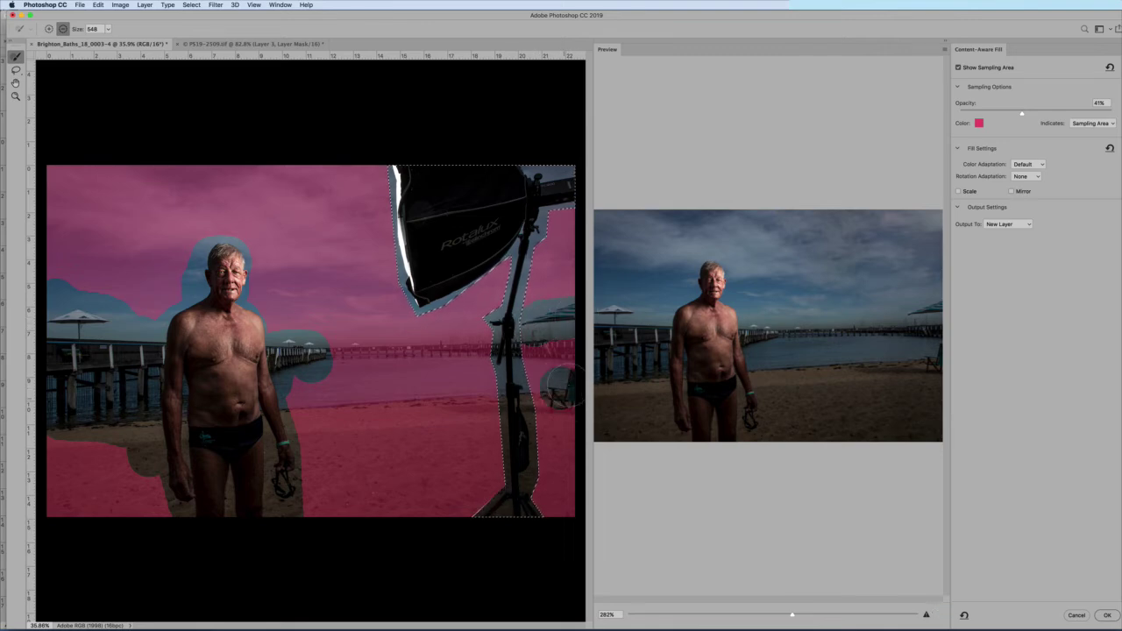
mouse_move(561, 389)
mouse_down()
mouse_move(566, 378)
mouse_move(565, 417)
mouse_move(557, 379)
mouse_up()
scroll(558, 368, up, 3)
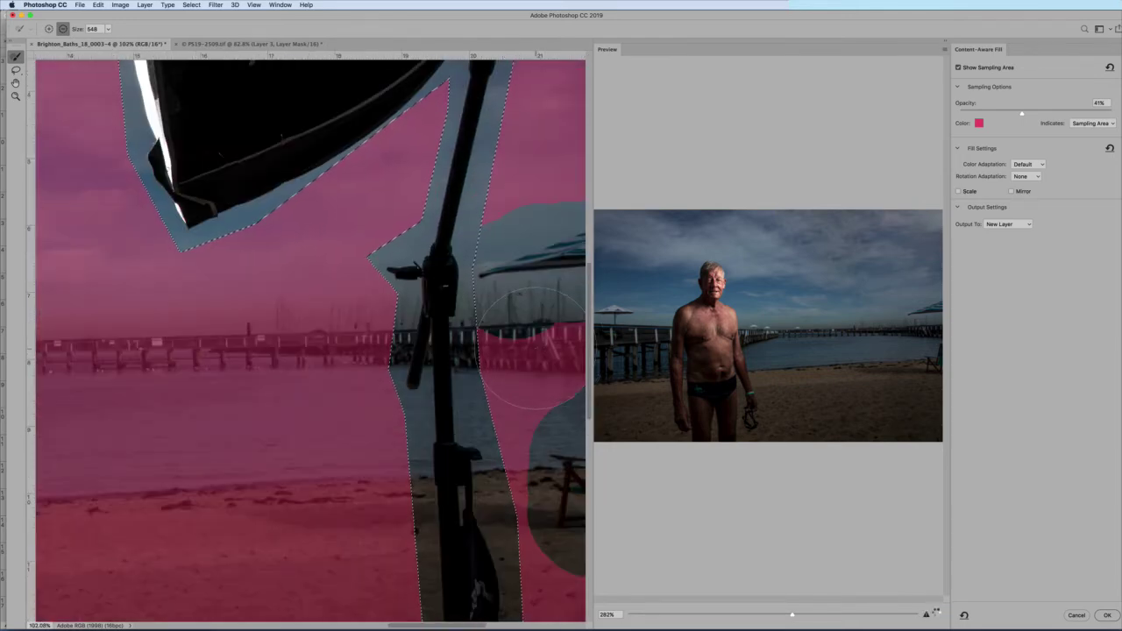
mouse_move(531, 349)
mouse_down()
mouse_move(515, 355)
mouse_move(561, 356)
mouse_move(557, 375)
mouse_move(578, 348)
mouse_up()
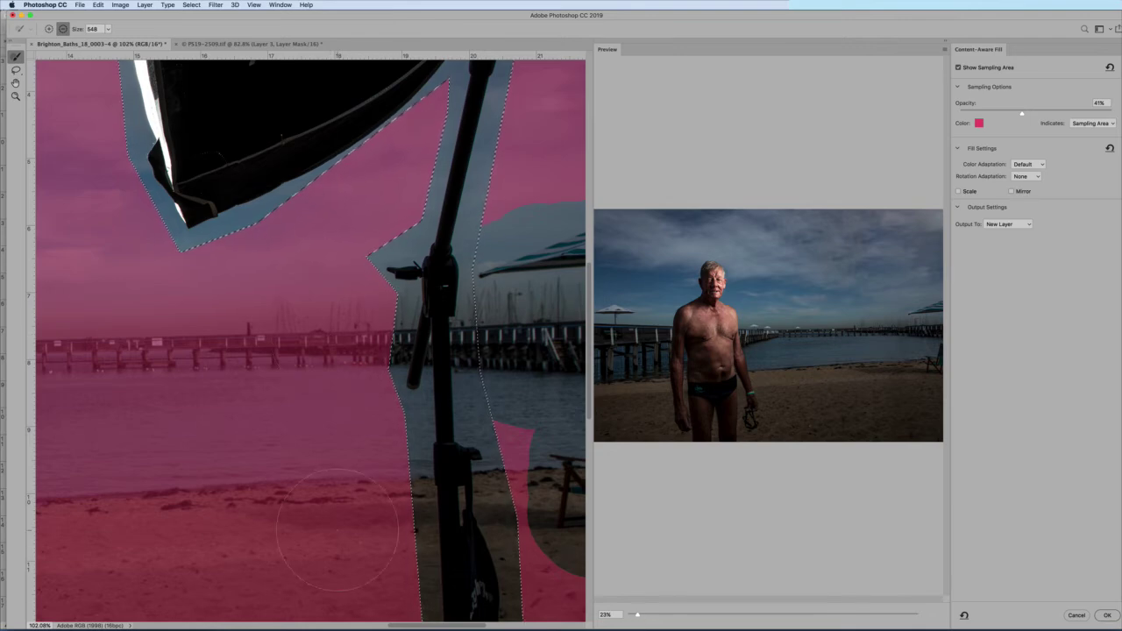
Fit the whole beach portrait in the working view and widen the fill preview pane
scroll(339, 531, down, 5)
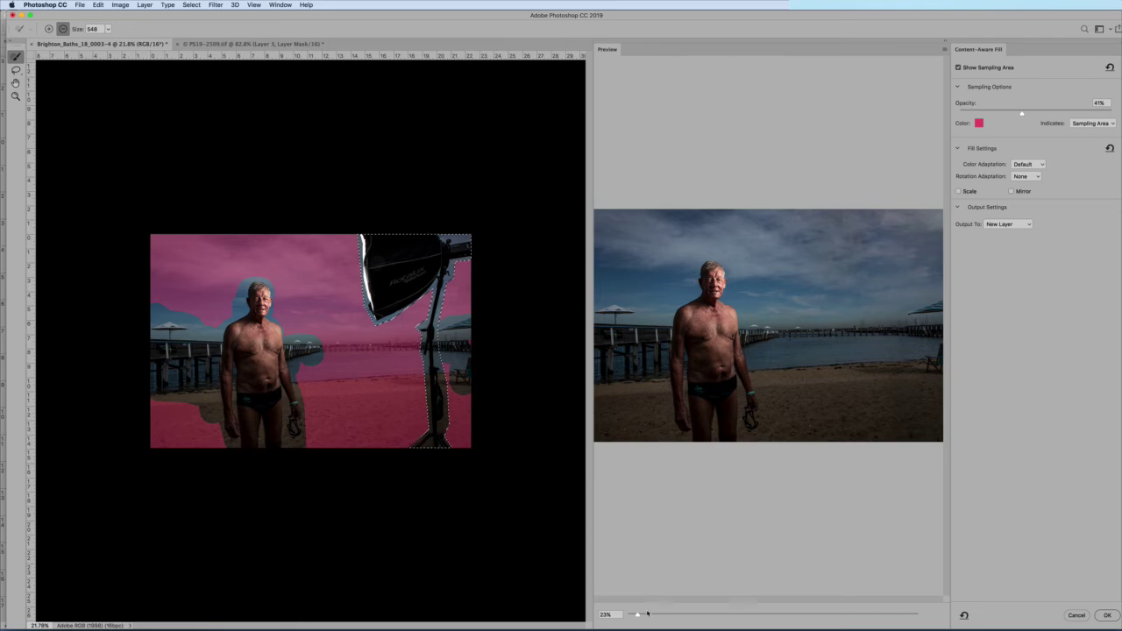
drag(587, 542, 397, 547)
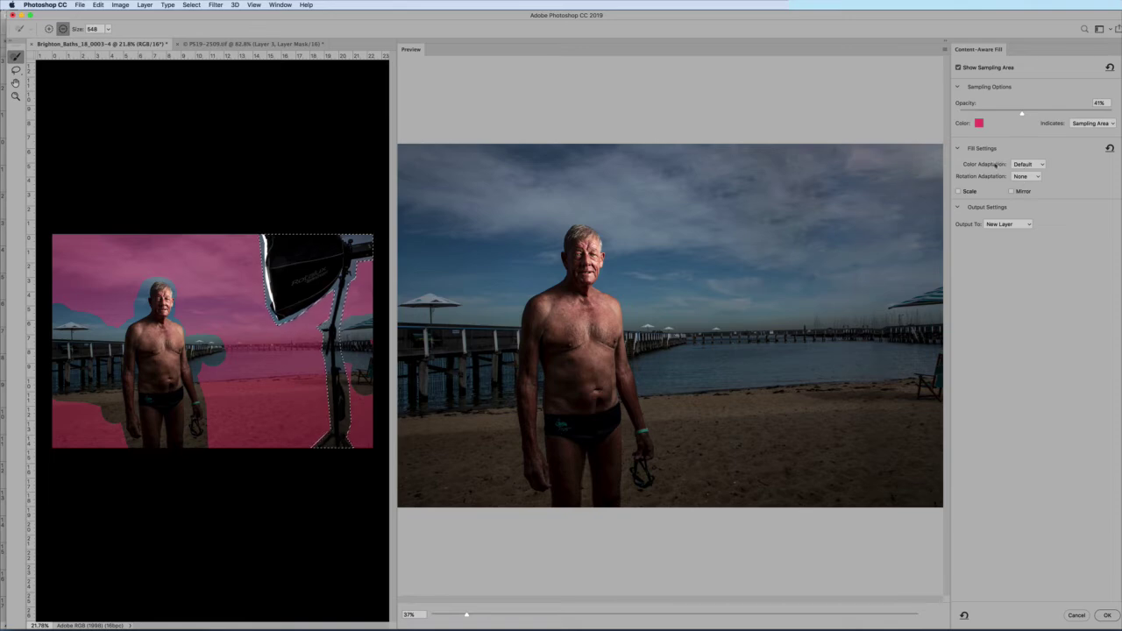
Try the fill's Color Adaptation at None, Default and High, and return it to Default
mouse_move(995, 165)
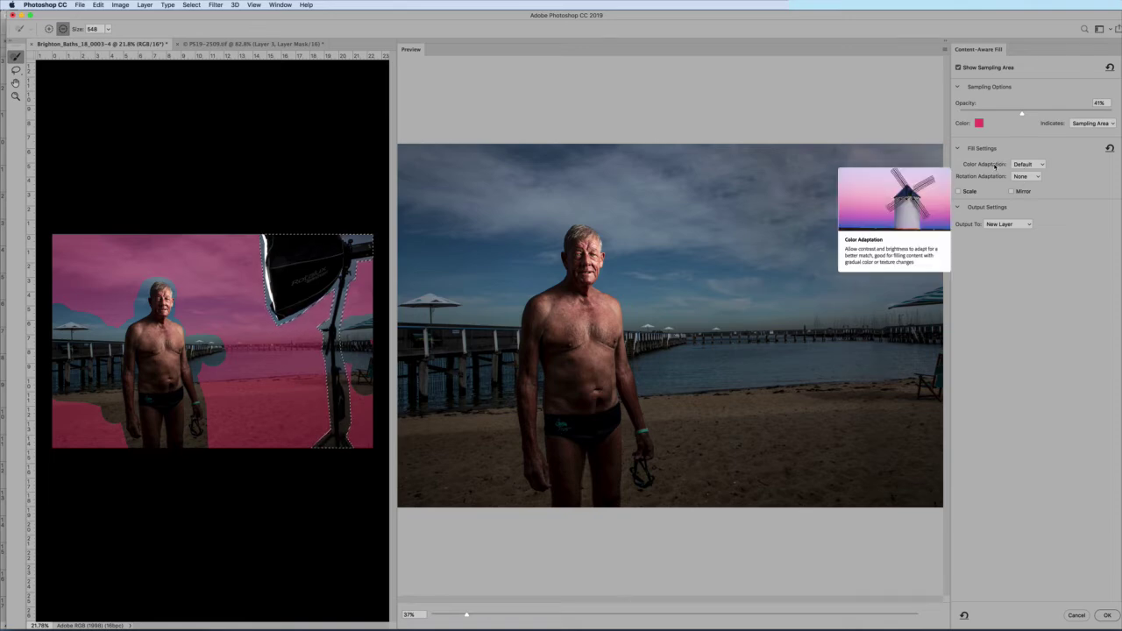
click(1031, 164)
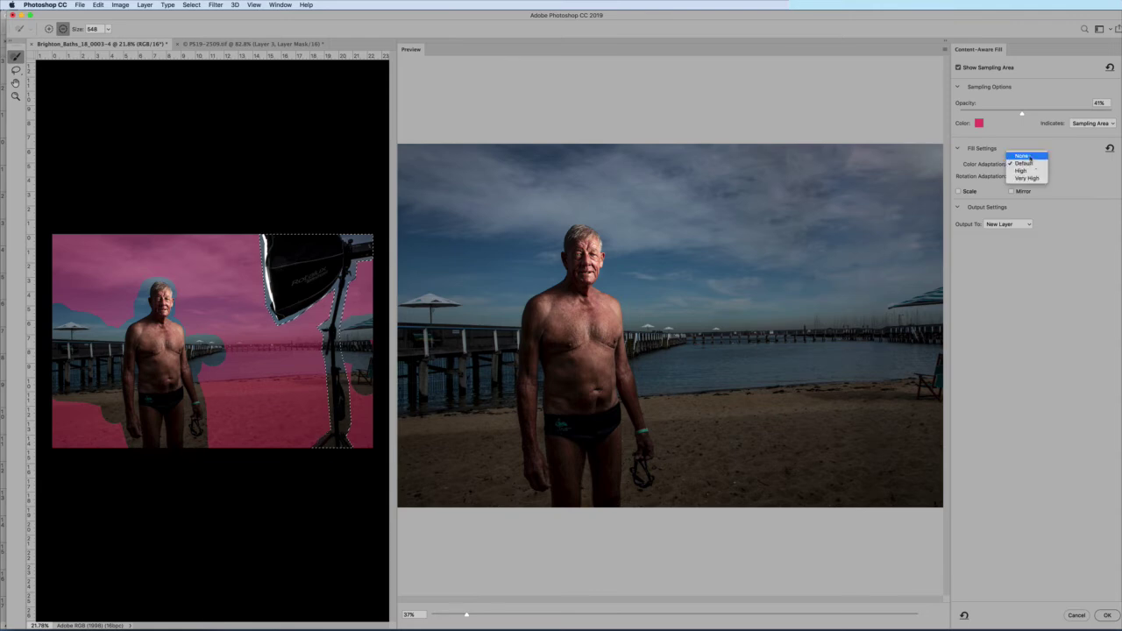
click(1023, 156)
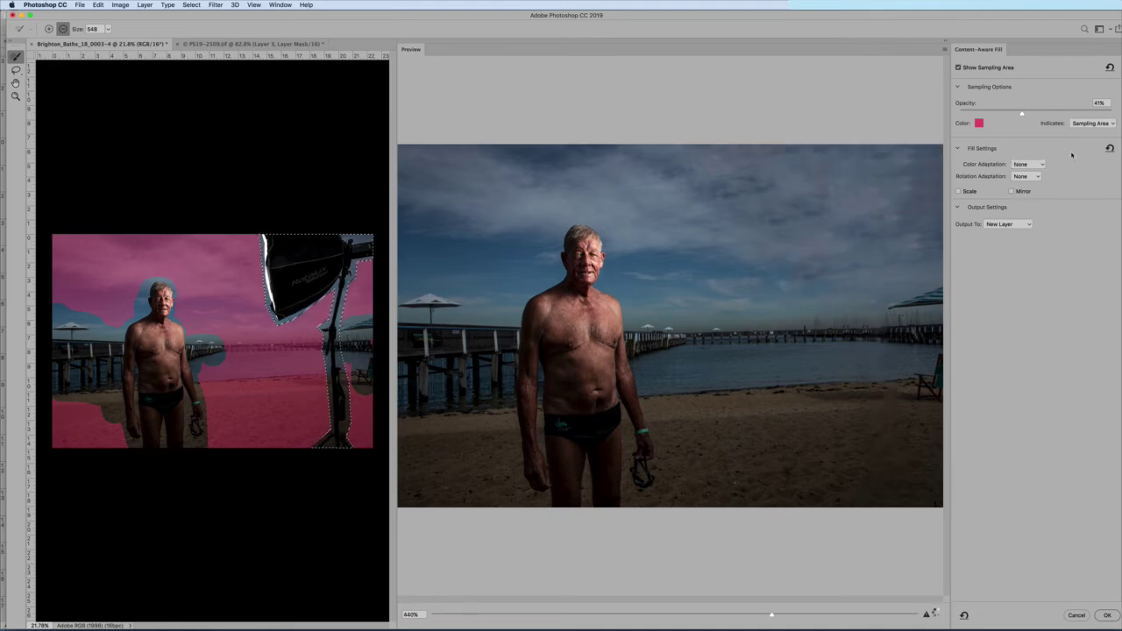
click(1034, 166)
click(1031, 170)
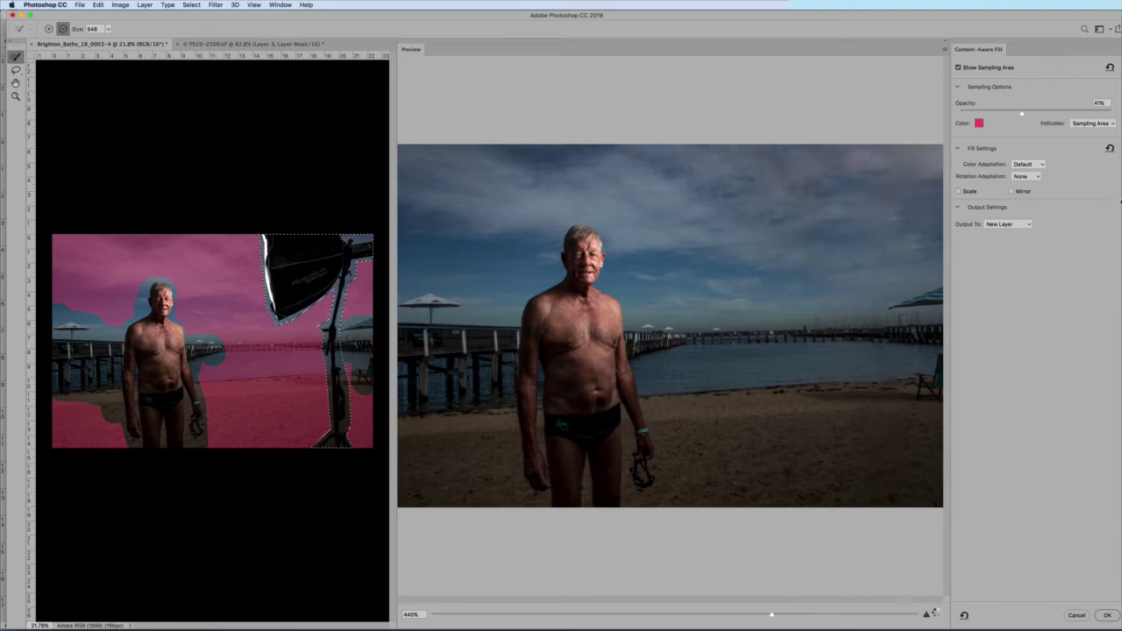
click(1036, 164)
click(1029, 171)
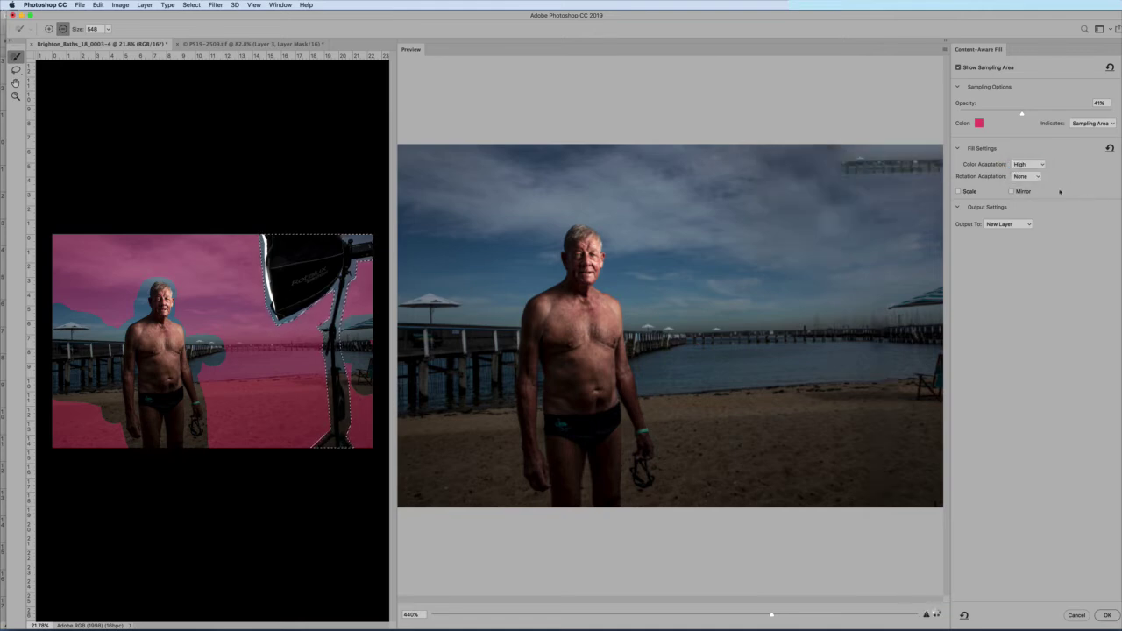
click(1032, 164)
click(1028, 157)
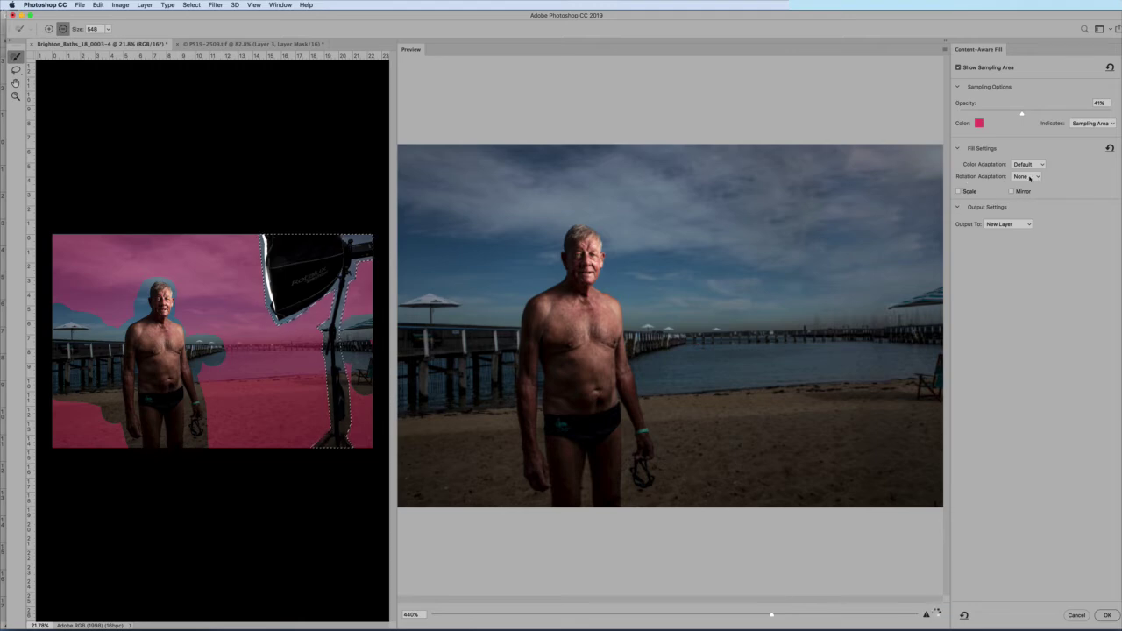
Try Low Rotation Adaptation and the Scale option for the fill, restoring None and turning Scale off
click(1030, 178)
click(1022, 184)
click(1027, 176)
key(Return)
click(958, 192)
click(1027, 175)
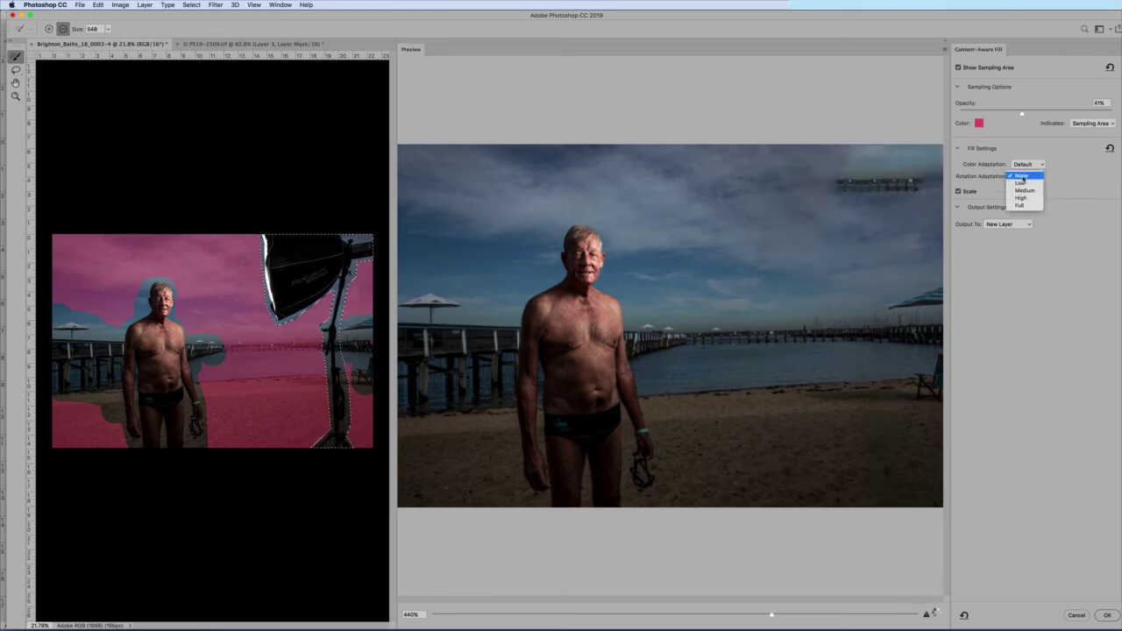
click(1023, 177)
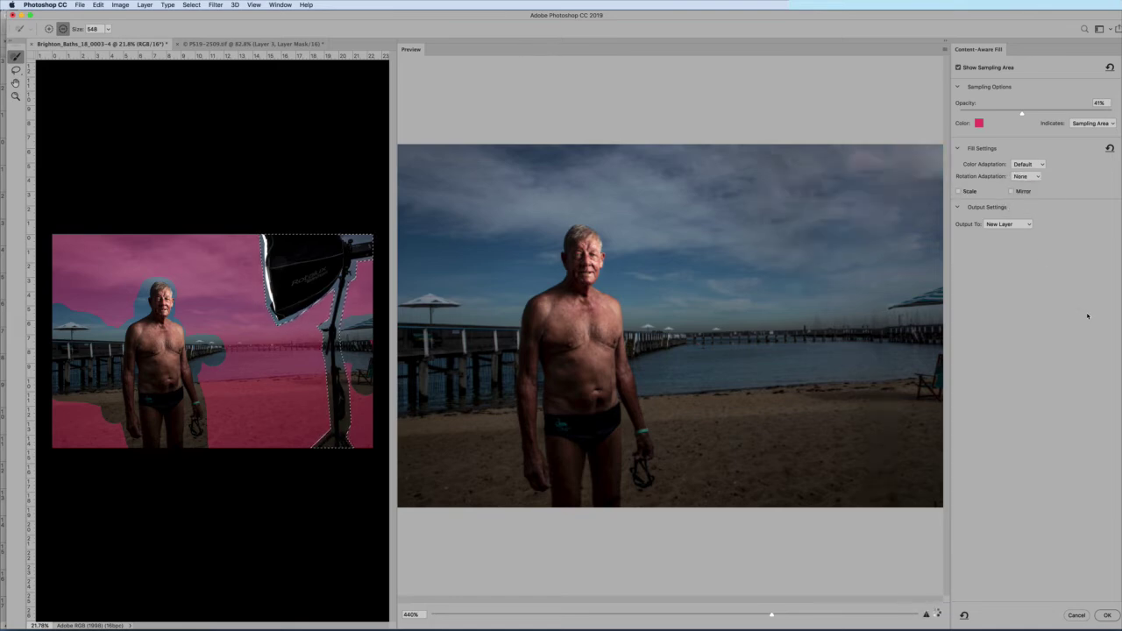
Turn on Mirror for the softbox and stand fill and commit the result to a new layer
click(1010, 191)
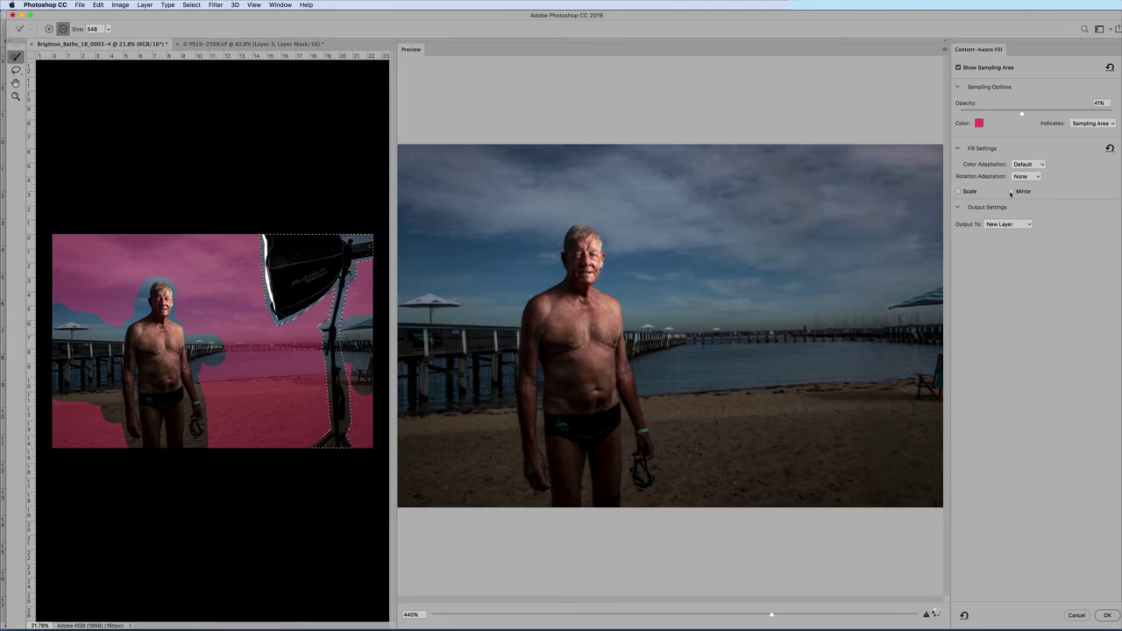
click(1012, 191)
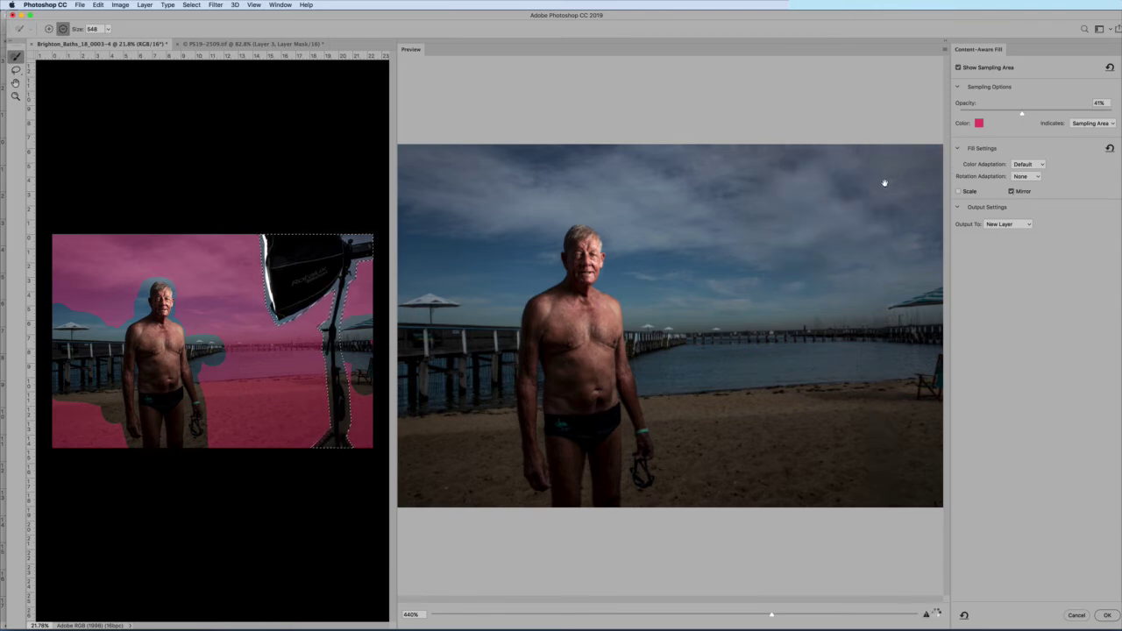
click(1013, 191)
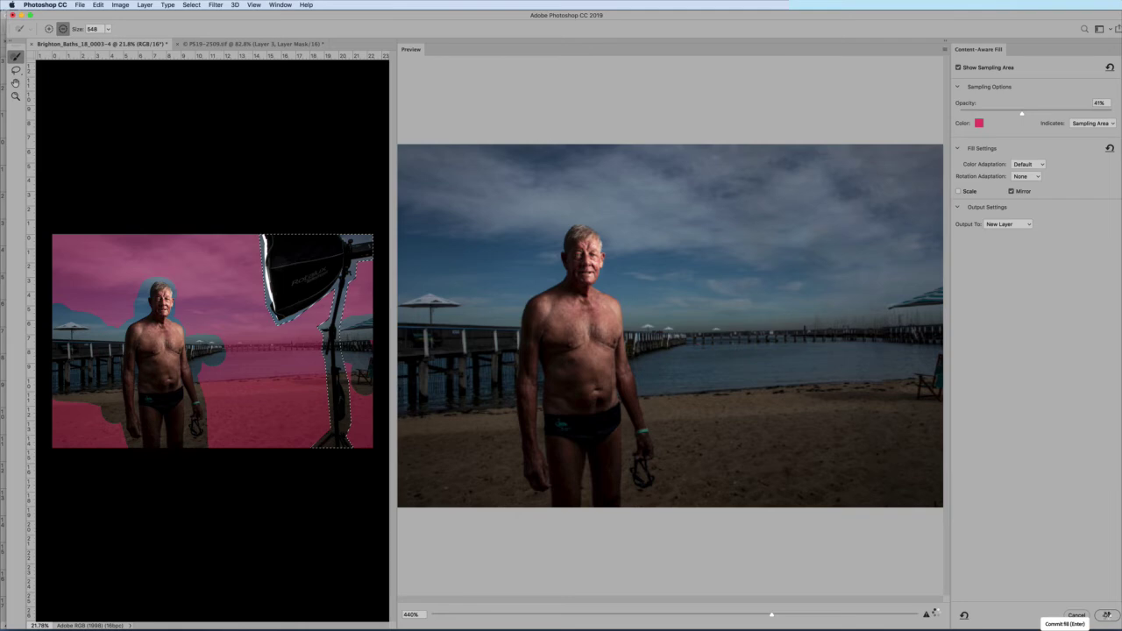
click(1107, 616)
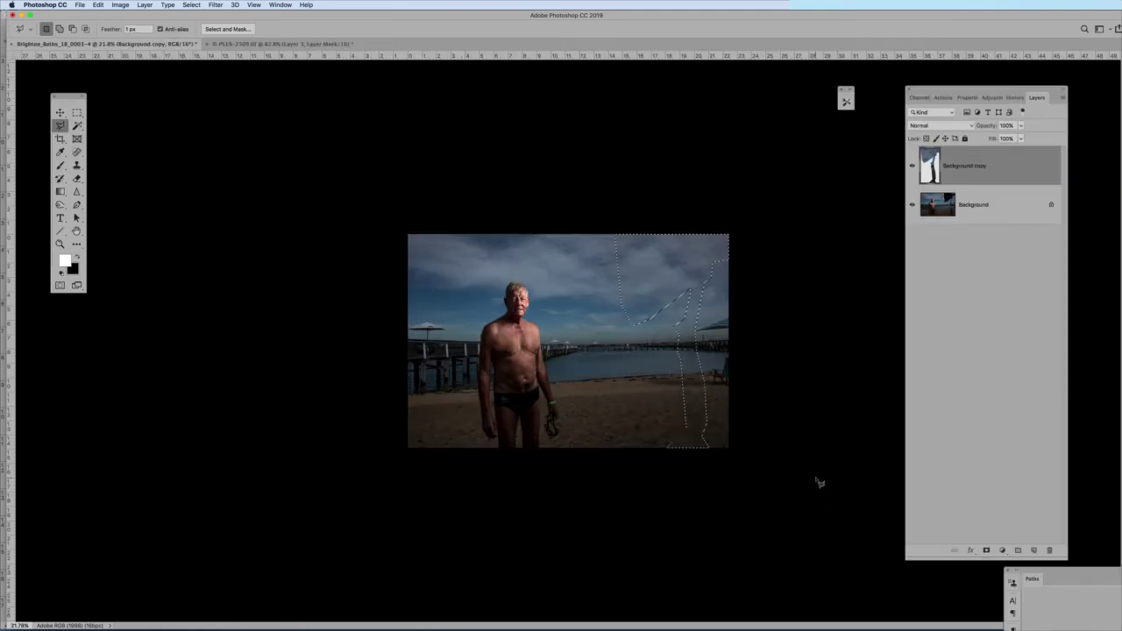
Compare the portrait with and without the fill layer, inspect the repaired pier and water up close, and clear the selection
click(913, 166)
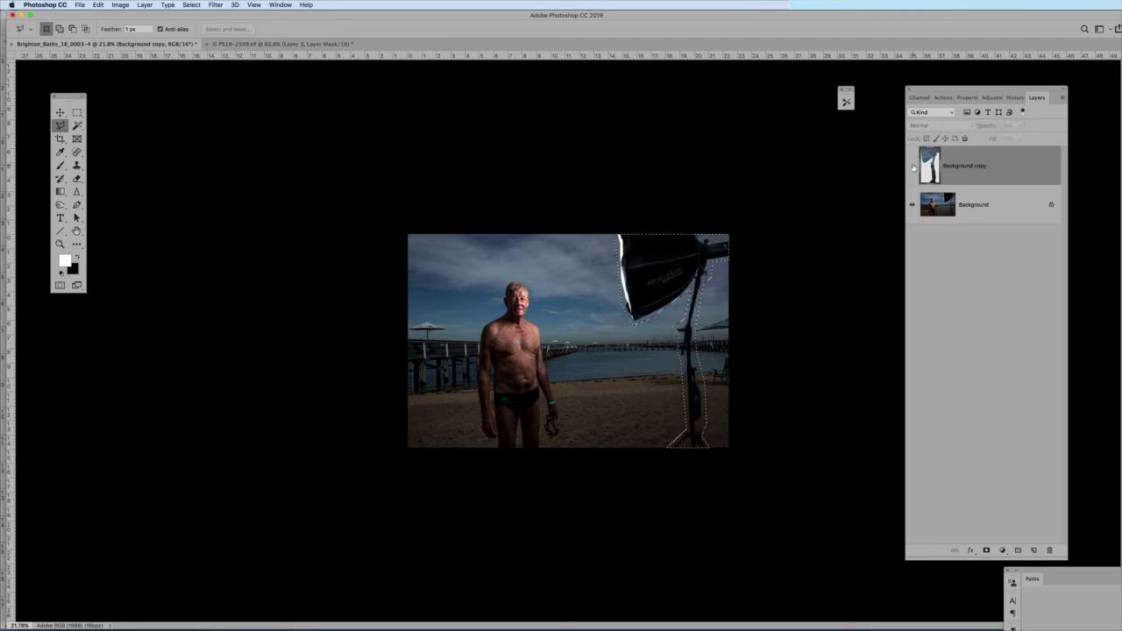
click(913, 166)
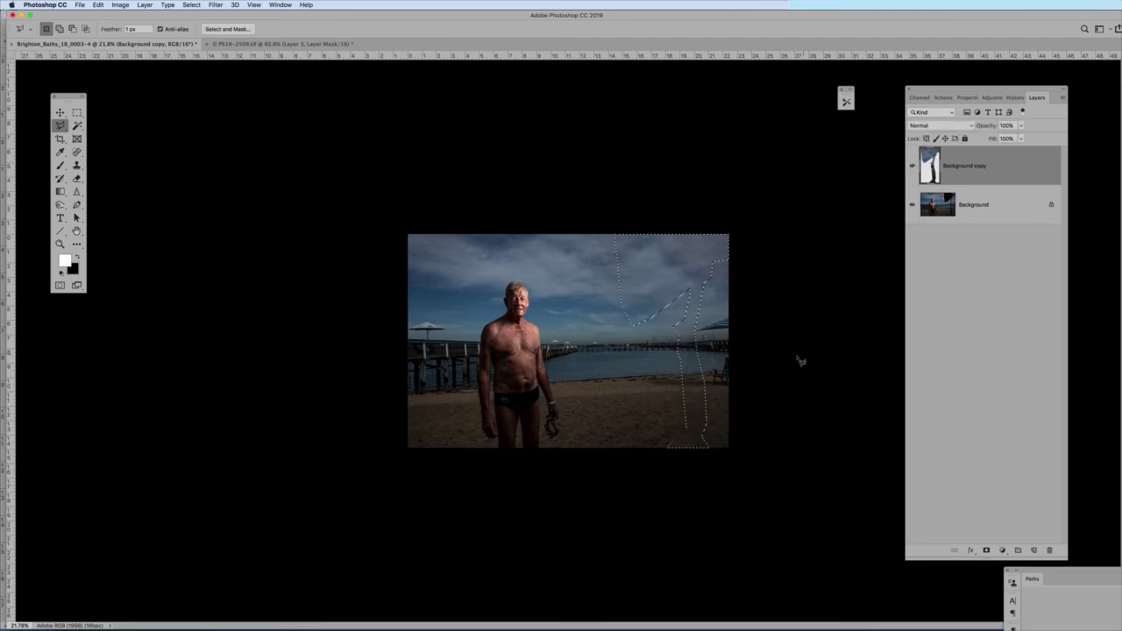
scroll(793, 383, up, 5)
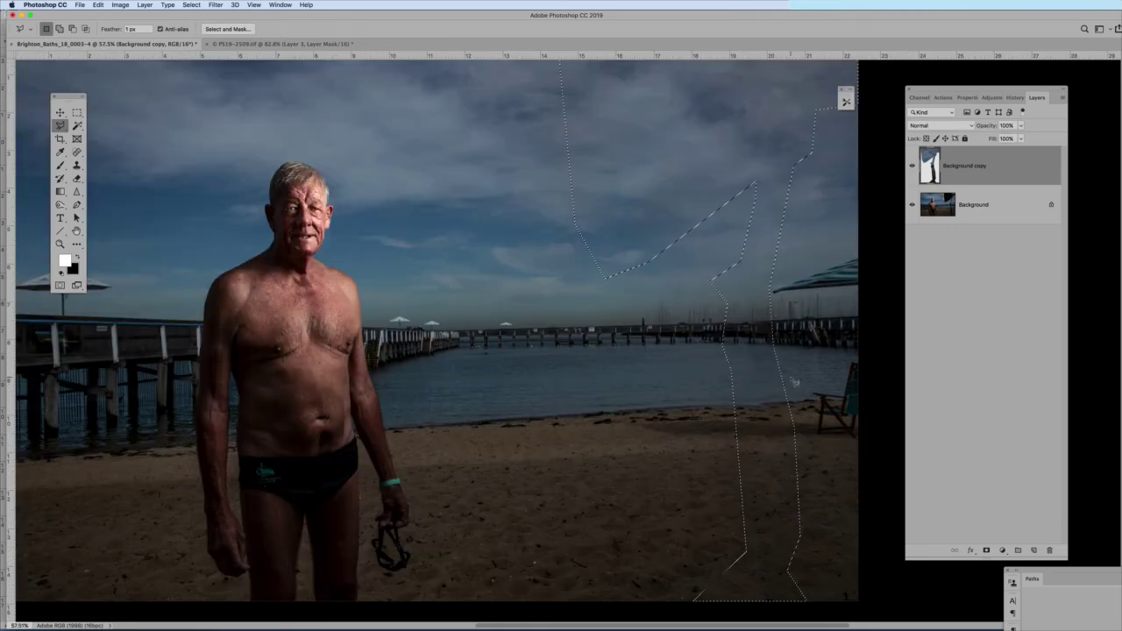
scroll(794, 382, up, 5)
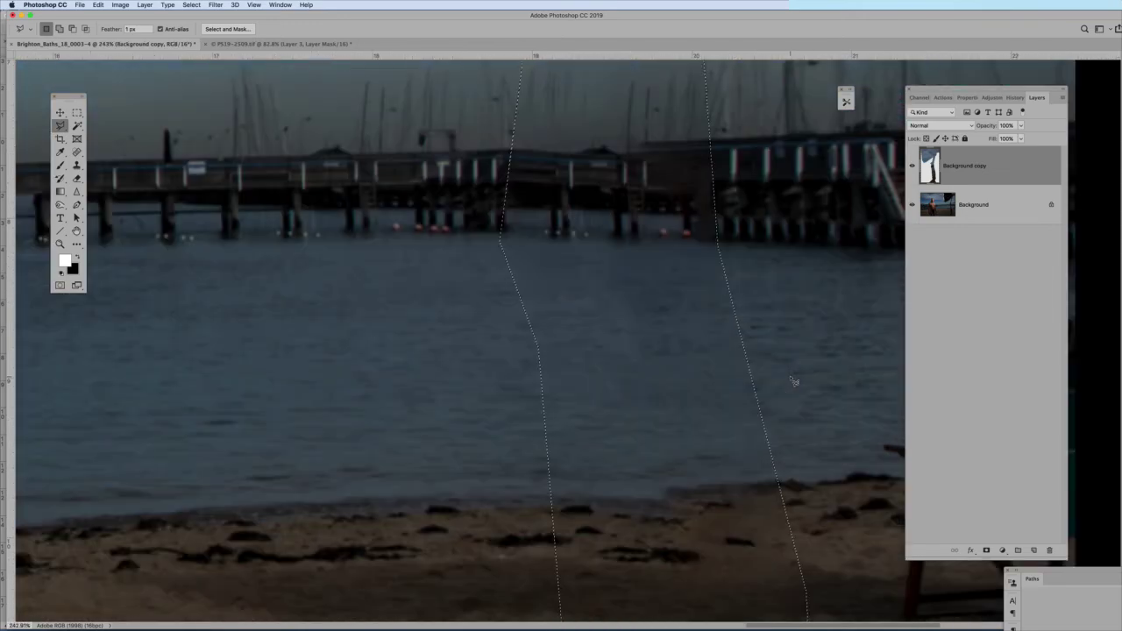
scroll(794, 383, down, 2)
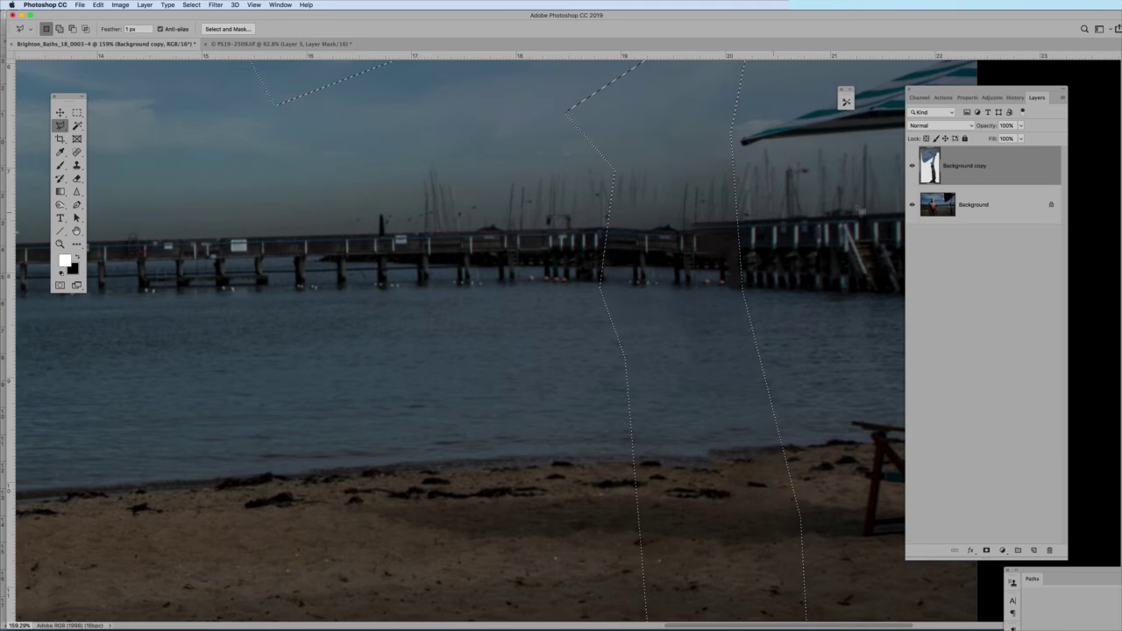
key(super+d)
scroll(745, 229, down, 2)
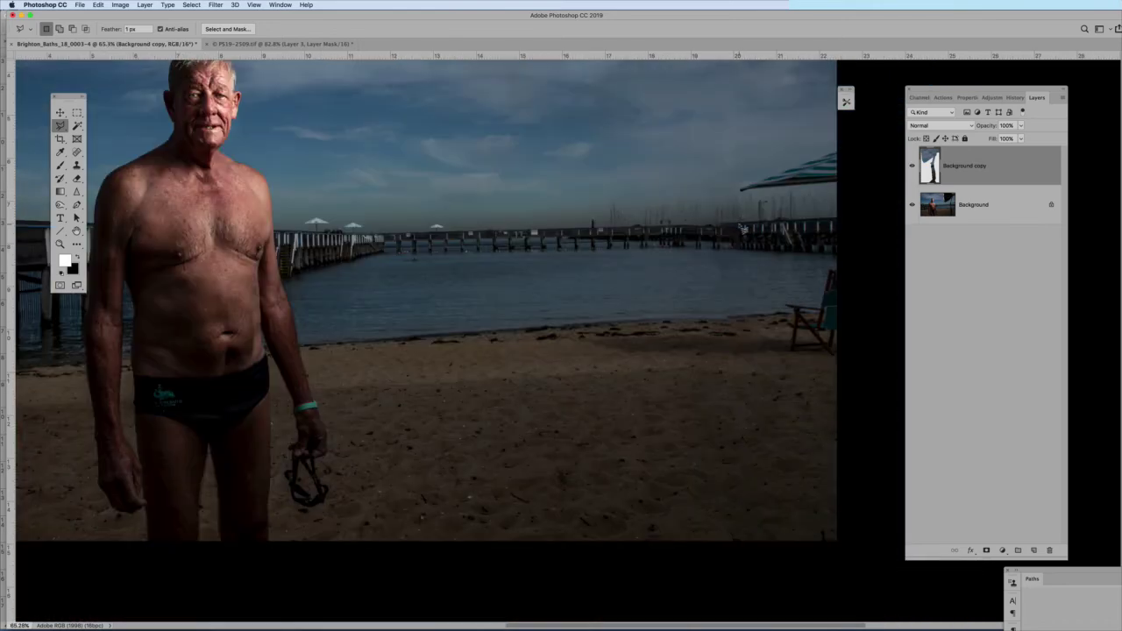
scroll(742, 230, down, 2)
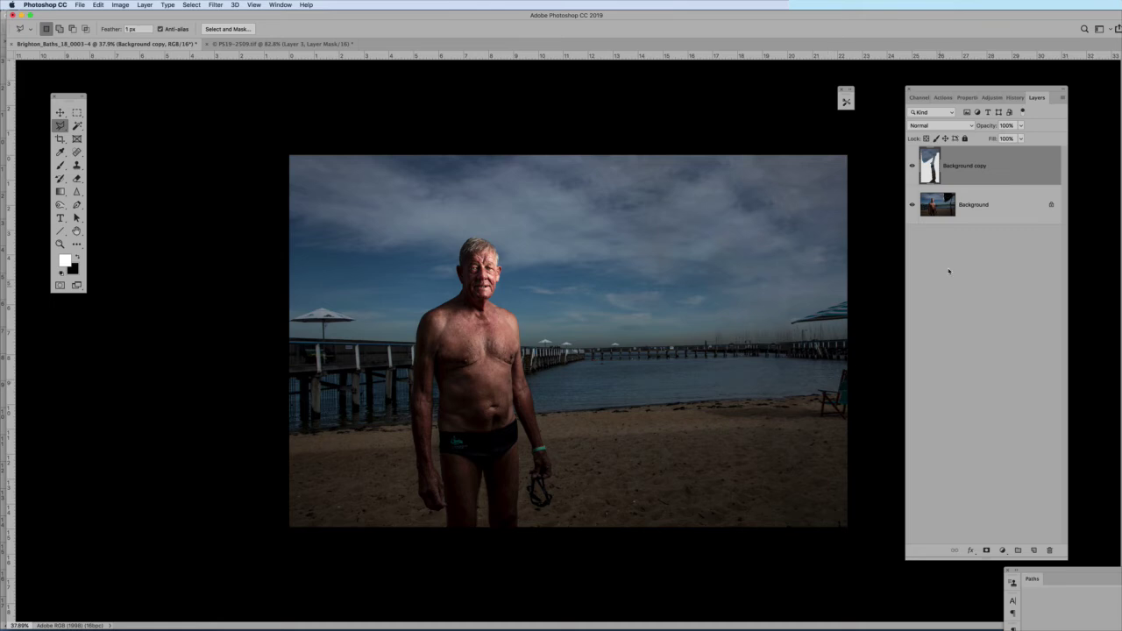
Compare the fill layer with the original once more and stamp all visible layers into a new top layer
click(912, 167)
click(912, 165)
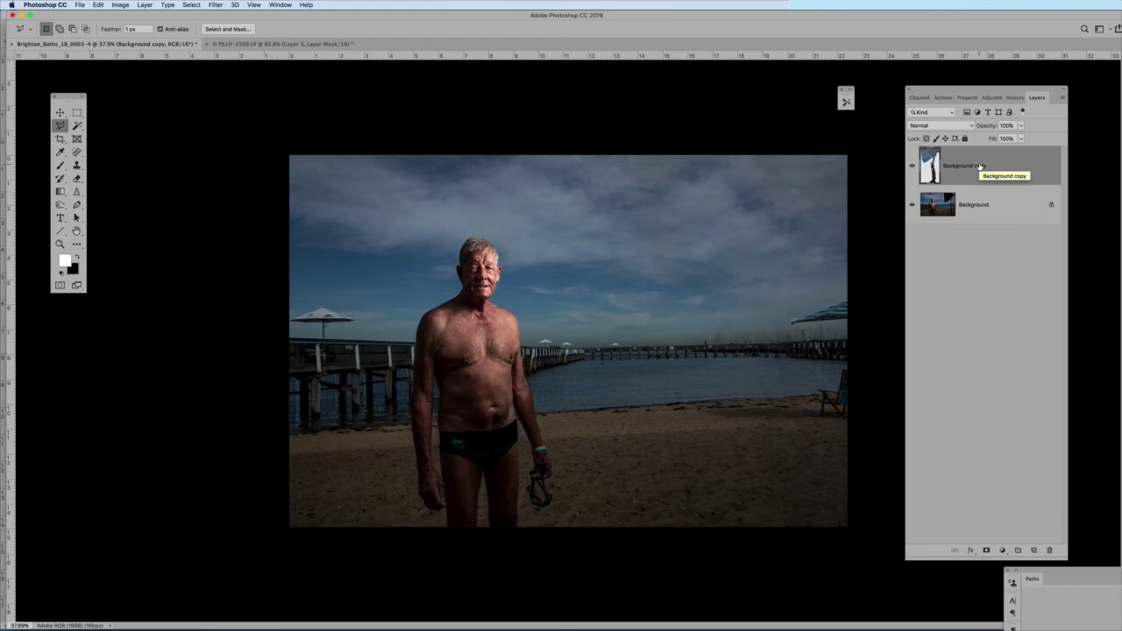
key(super+alt+shift+e)
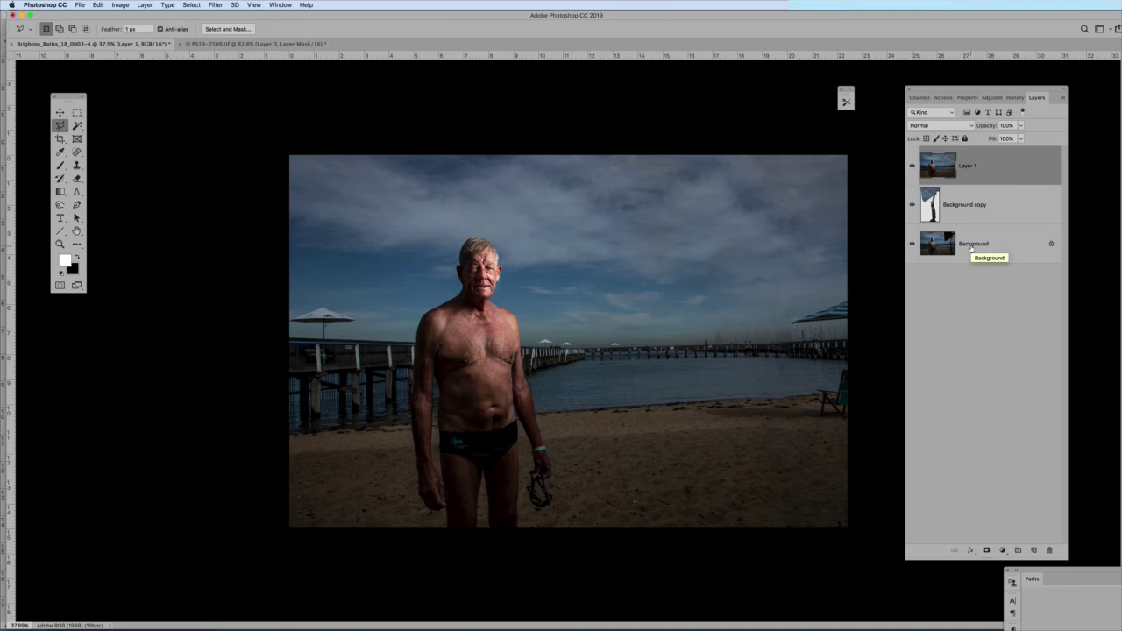
scroll(807, 441, up, 2)
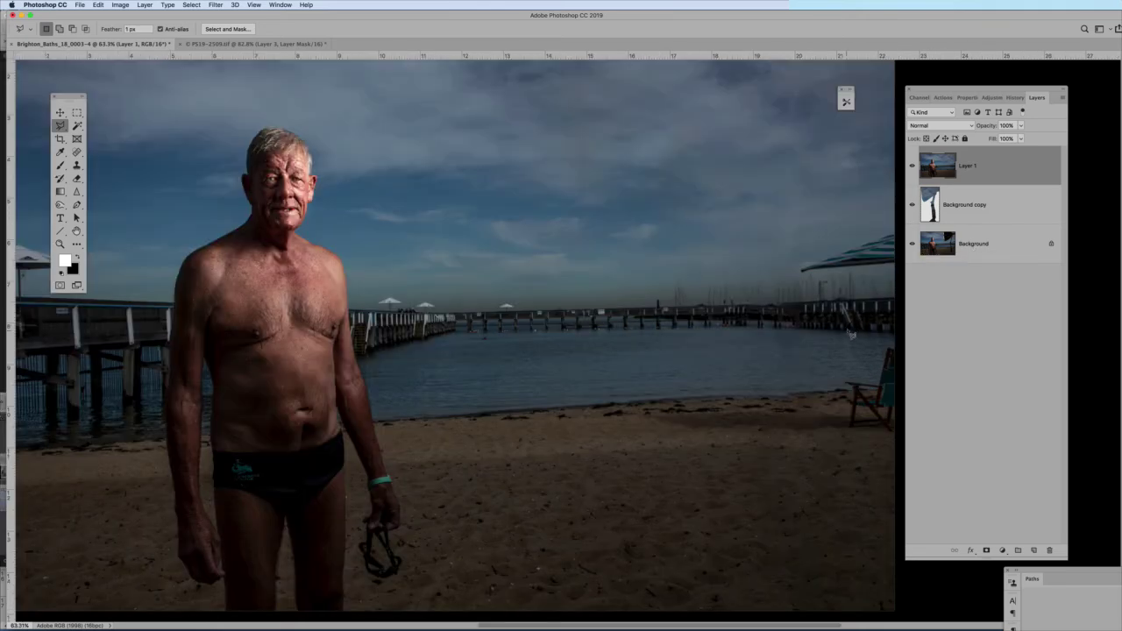
scroll(853, 331, up, 2)
scroll(853, 331, up, 2)
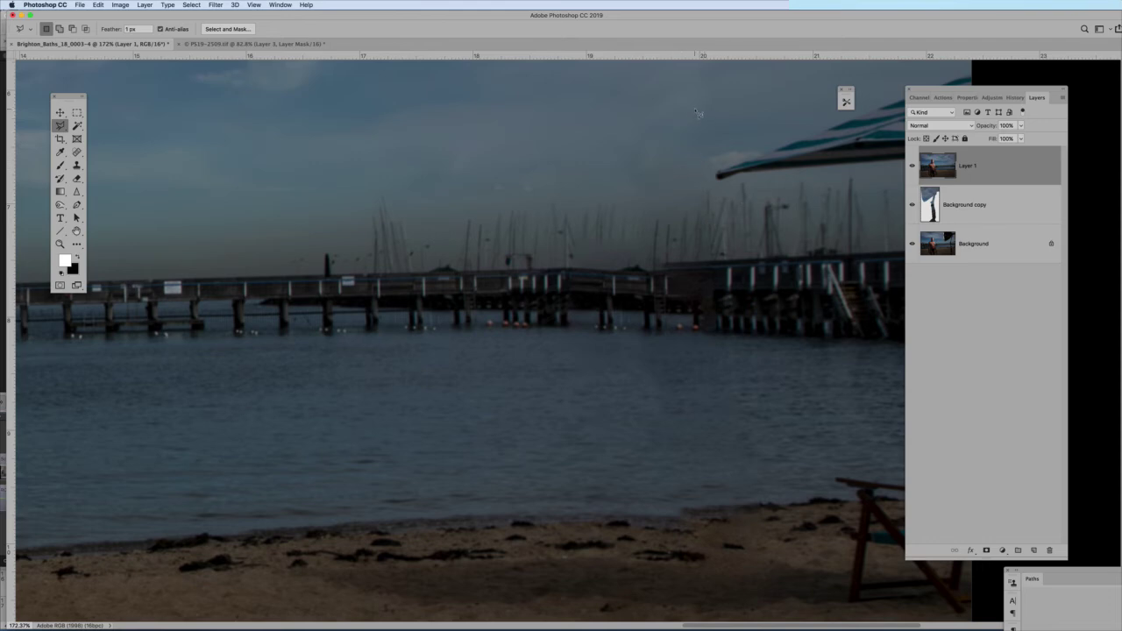
click(666, 94)
click(703, 184)
click(701, 377)
click(638, 457)
click(330, 386)
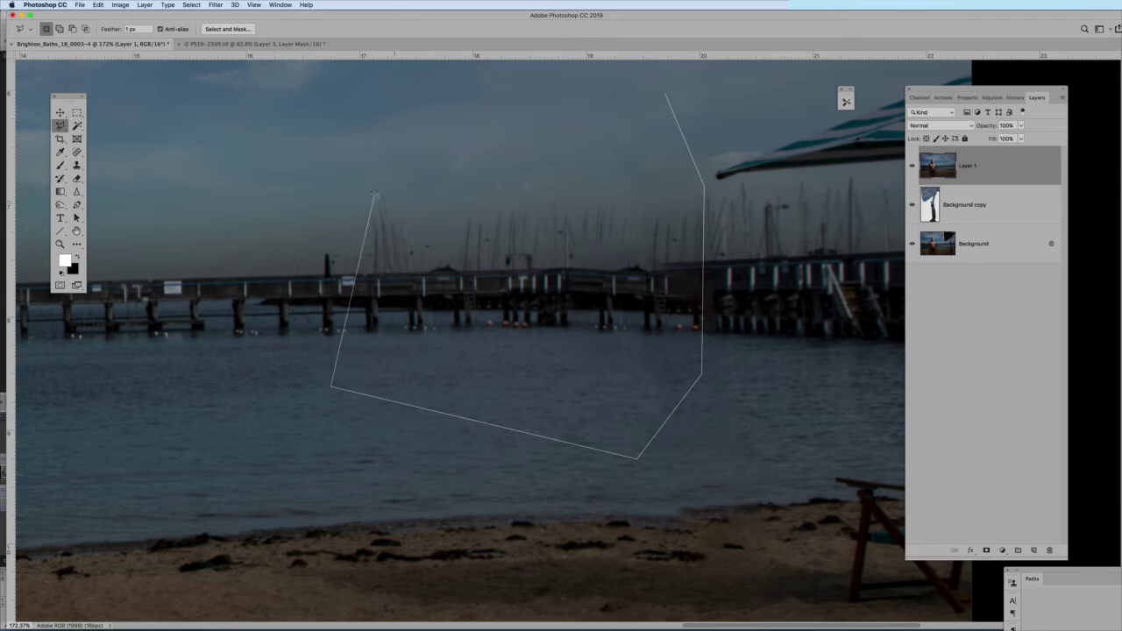
click(355, 156)
click(597, 65)
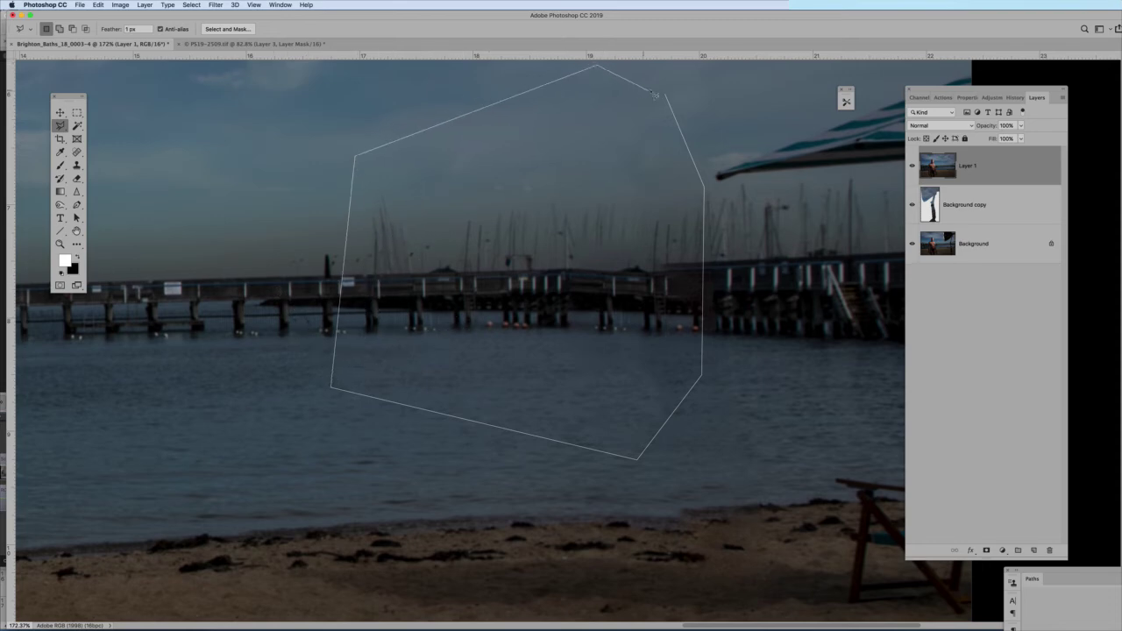
click(668, 100)
key(ctrl+d)
Outline the poorly blended pier section and masts just left of the striped umbrella with the Polygonal Lasso
click(662, 113)
click(541, 115)
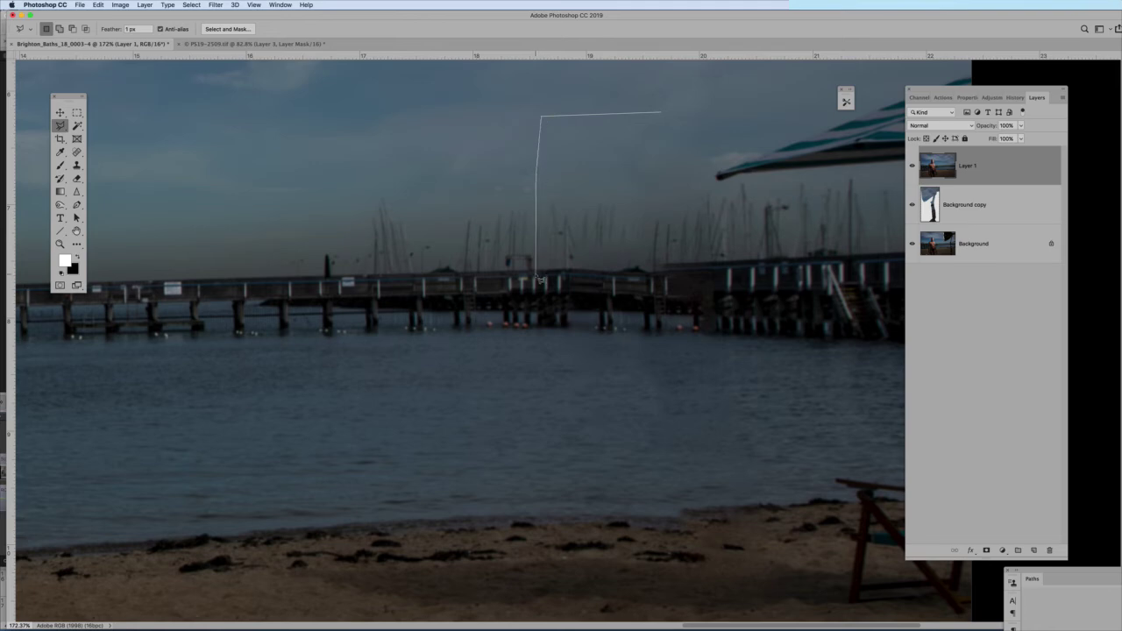
click(530, 352)
click(657, 386)
click(726, 358)
click(721, 229)
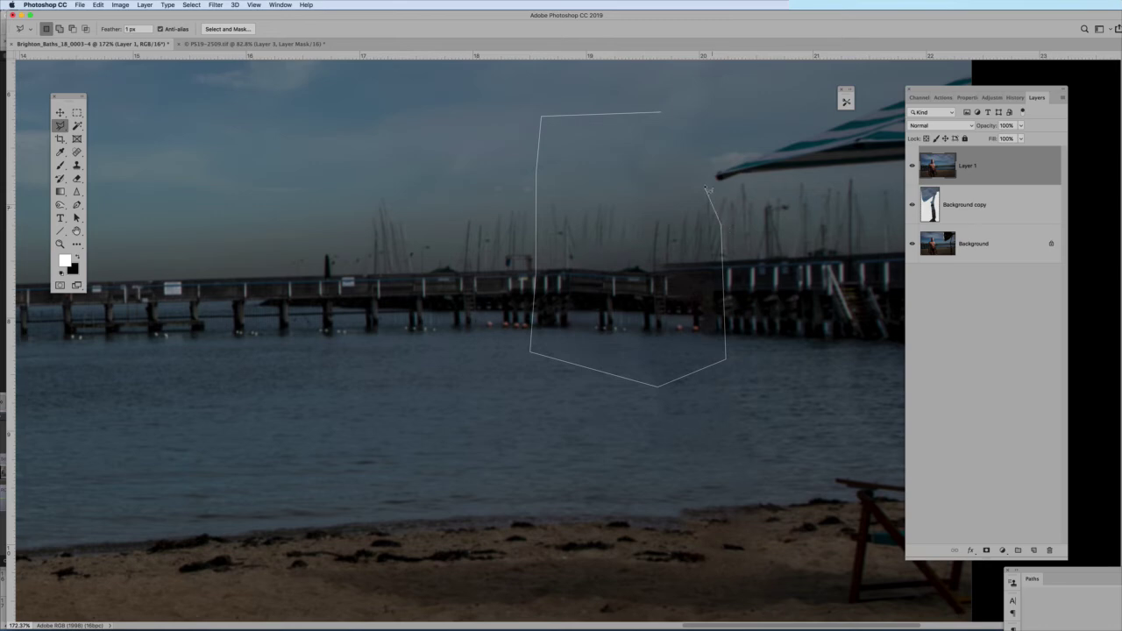
click(702, 132)
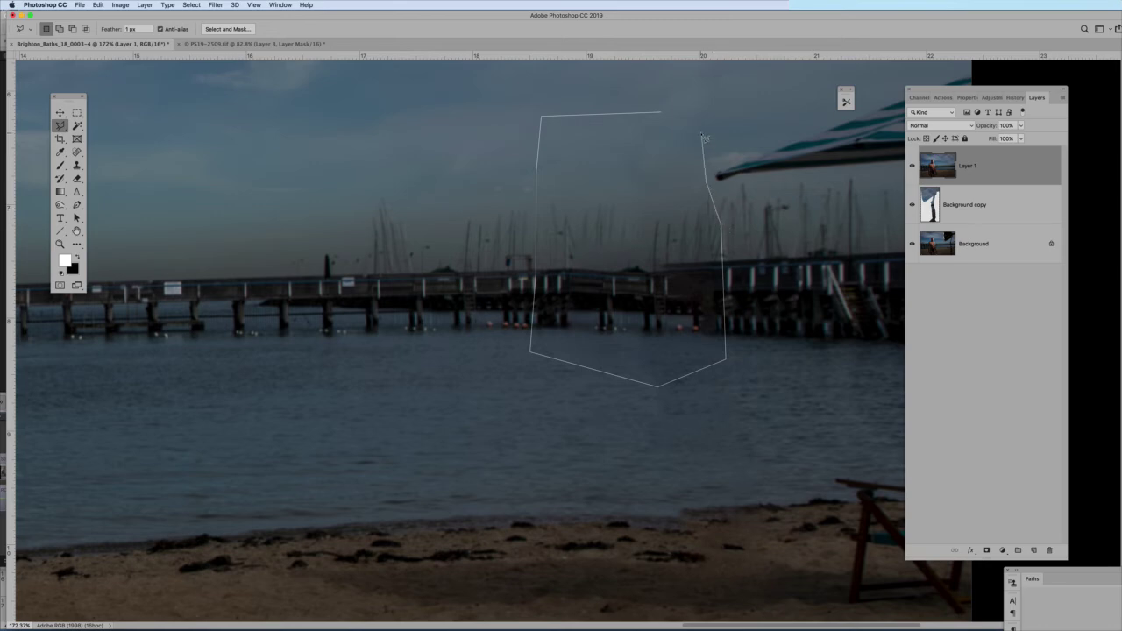
click(661, 114)
Open the Content-Aware Fill workspace for the selected pier section
click(100, 4)
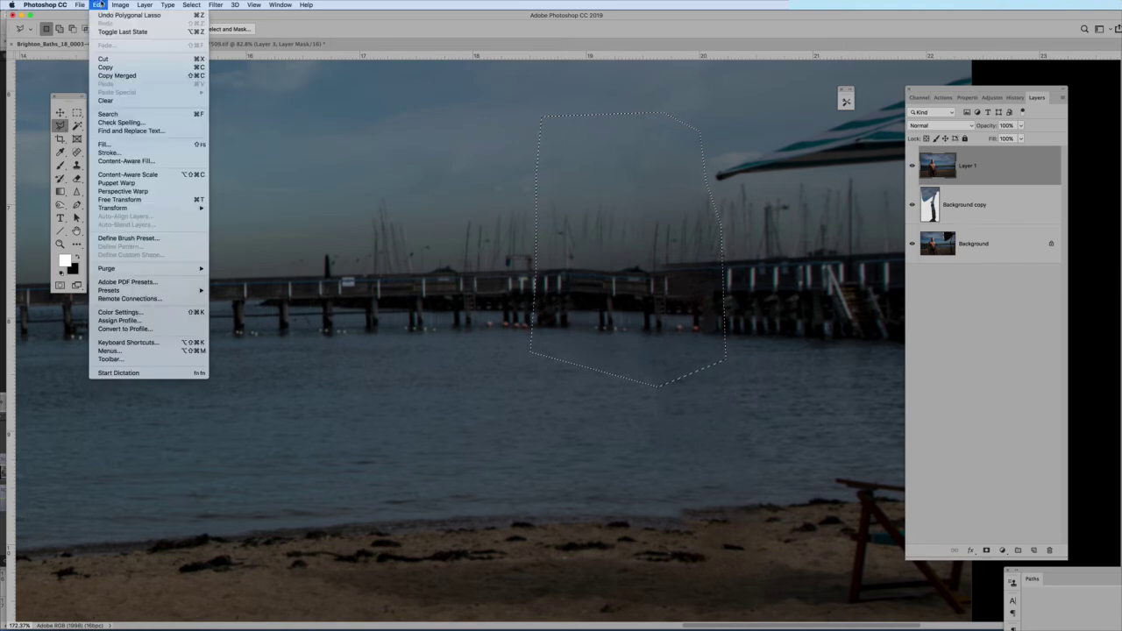
click(114, 161)
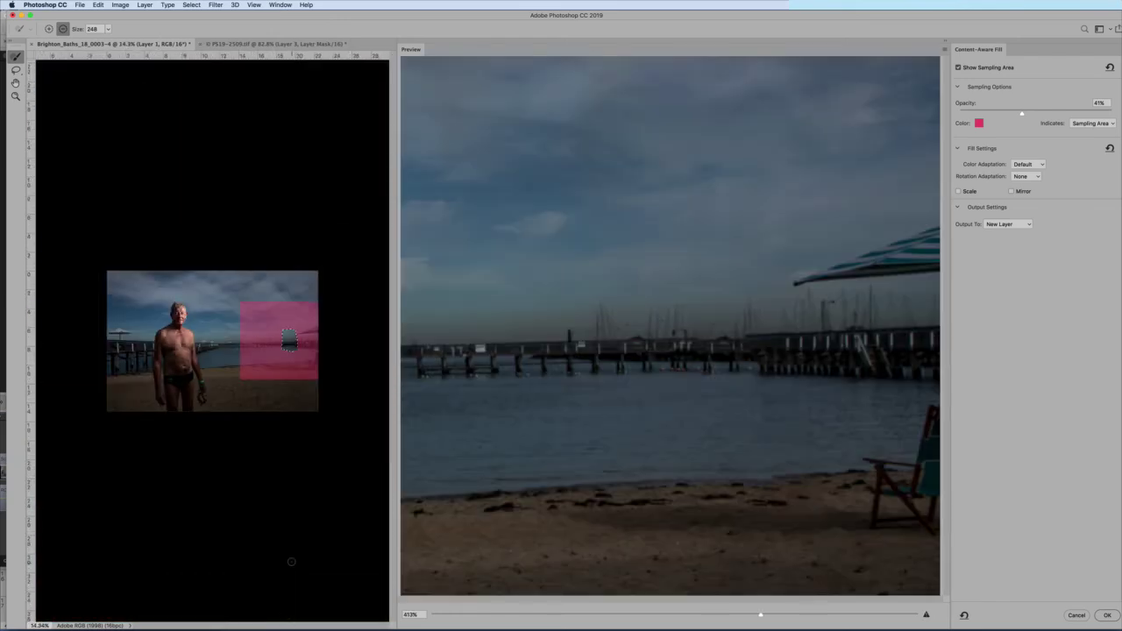
scroll(269, 336, up, 3)
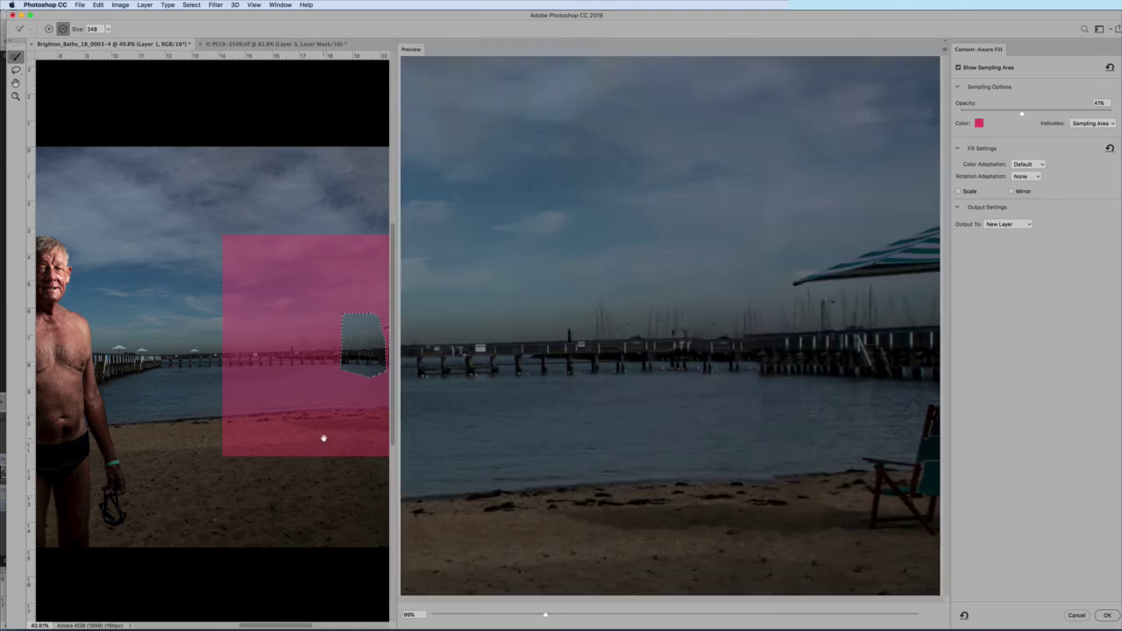
drag(321, 433, 165, 434)
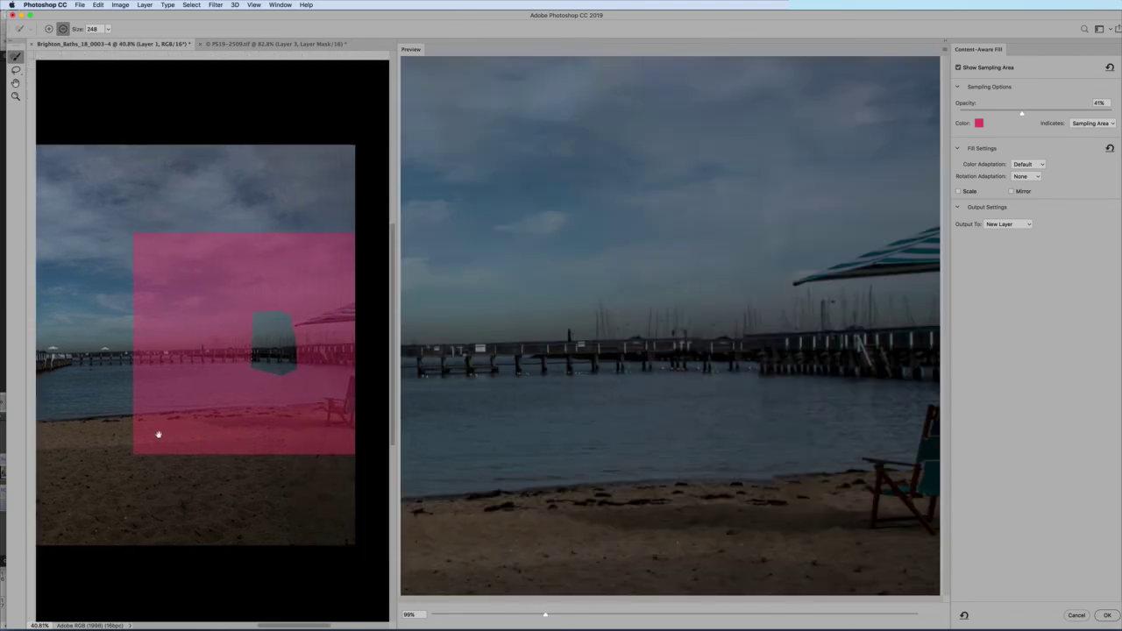
scroll(211, 355, up, 2)
scroll(213, 356, down, 2)
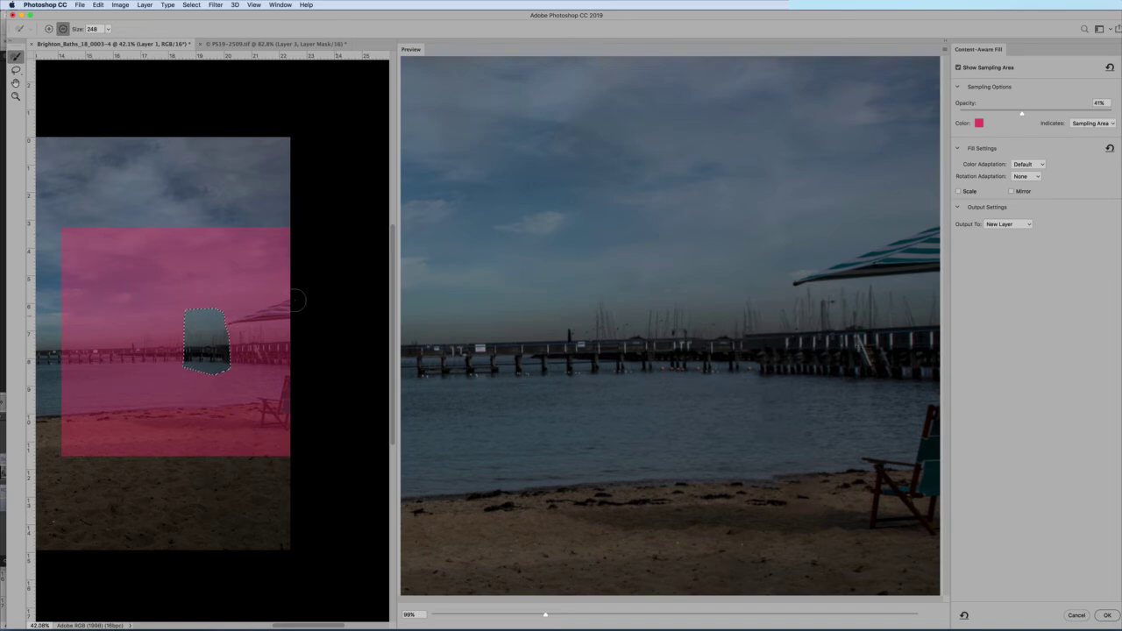
Exclude the striped umbrella, the pier beneath it, the beach chair and the sand from the sampling area
mouse_move(235, 322)
mouse_down()
mouse_move(291, 316)
mouse_move(282, 305)
mouse_up()
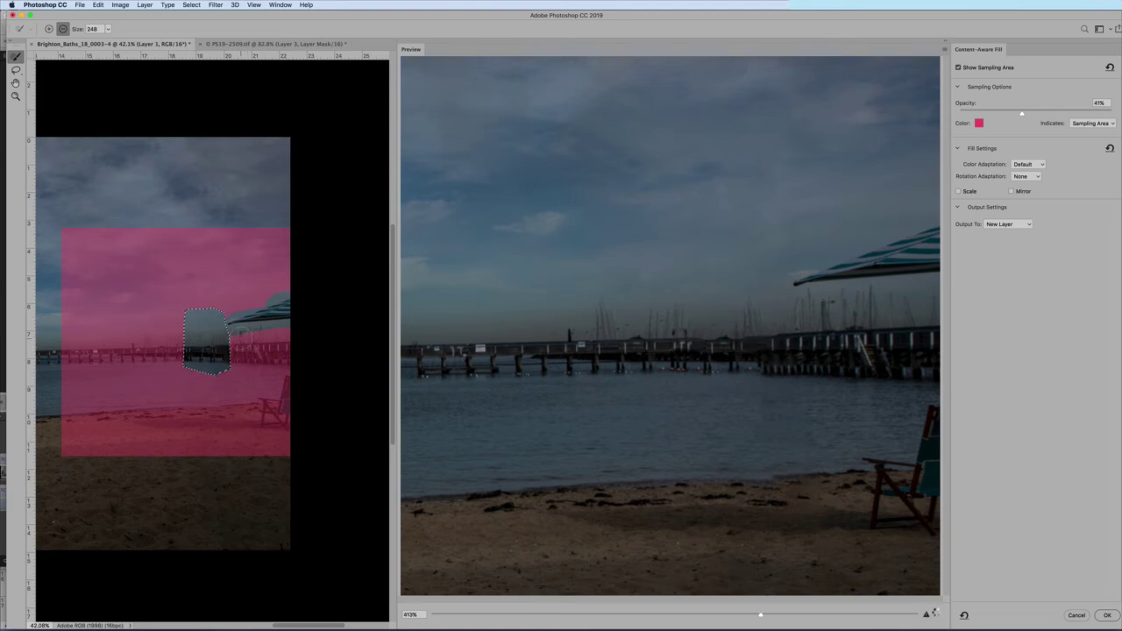
mouse_move(244, 336)
mouse_down()
mouse_move(247, 374)
mouse_move(263, 328)
mouse_move(285, 331)
mouse_move(273, 364)
mouse_up()
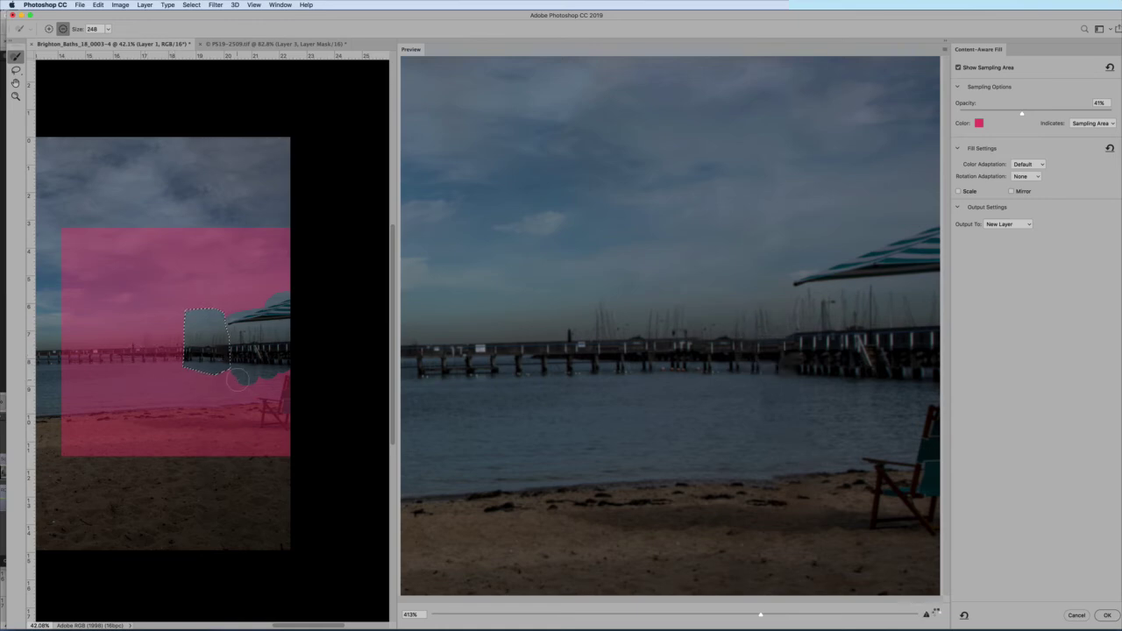
mouse_move(267, 379)
mouse_down()
mouse_move(285, 415)
mouse_move(208, 407)
mouse_move(55, 417)
mouse_move(331, 414)
mouse_move(135, 420)
mouse_move(154, 443)
mouse_move(276, 459)
mouse_move(61, 450)
mouse_move(269, 435)
mouse_move(289, 449)
mouse_move(287, 408)
mouse_move(265, 368)
mouse_move(281, 436)
mouse_up()
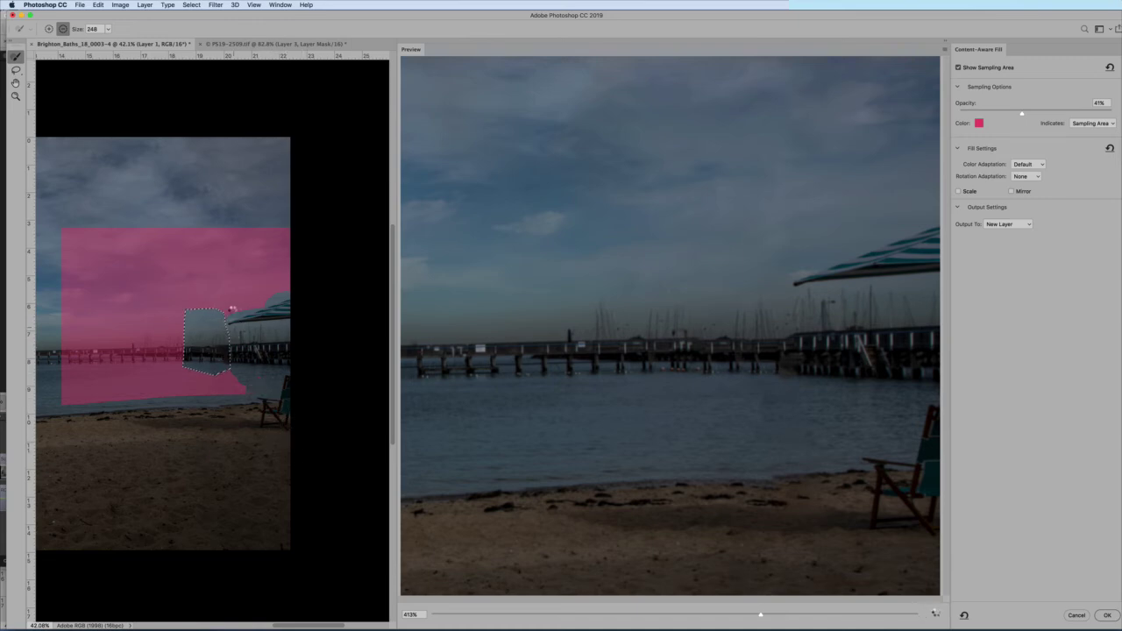
Exclude the sky above the umbrella, masts and pier from the sampling area
drag(228, 309, 296, 282)
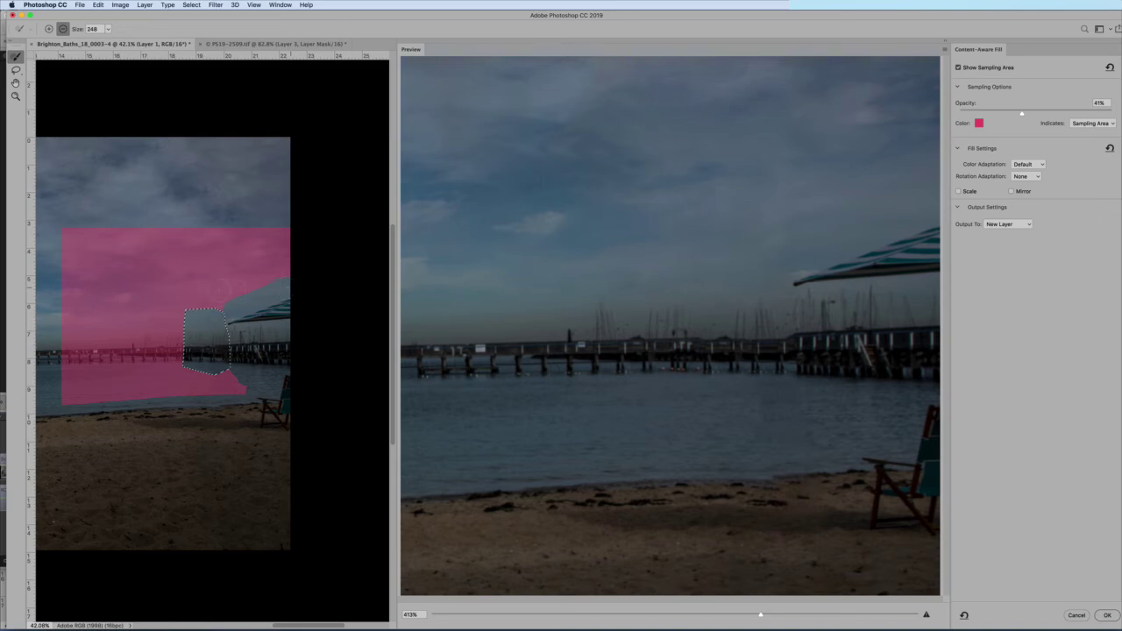
drag(165, 292, 58, 282)
mouse_move(280, 260)
mouse_down()
mouse_move(146, 264)
mouse_move(135, 246)
mouse_move(277, 237)
mouse_up()
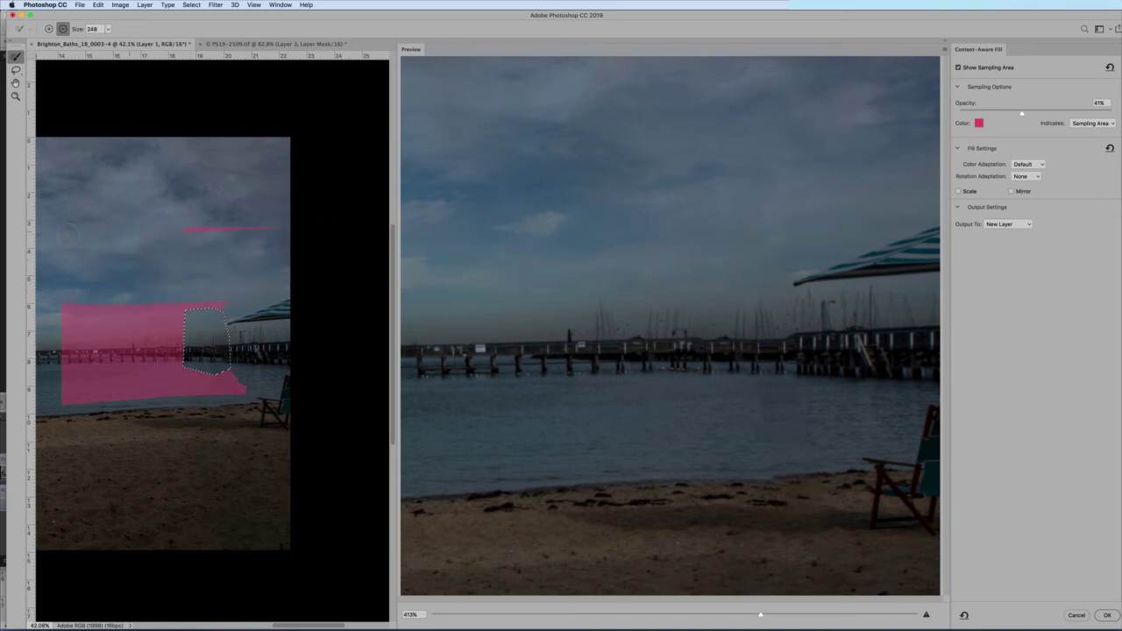
click(263, 226)
Enable Scale in the fill settings and apply the pier fill to a new layer
scroll(154, 507, up, 3)
scroll(154, 506, down, 2)
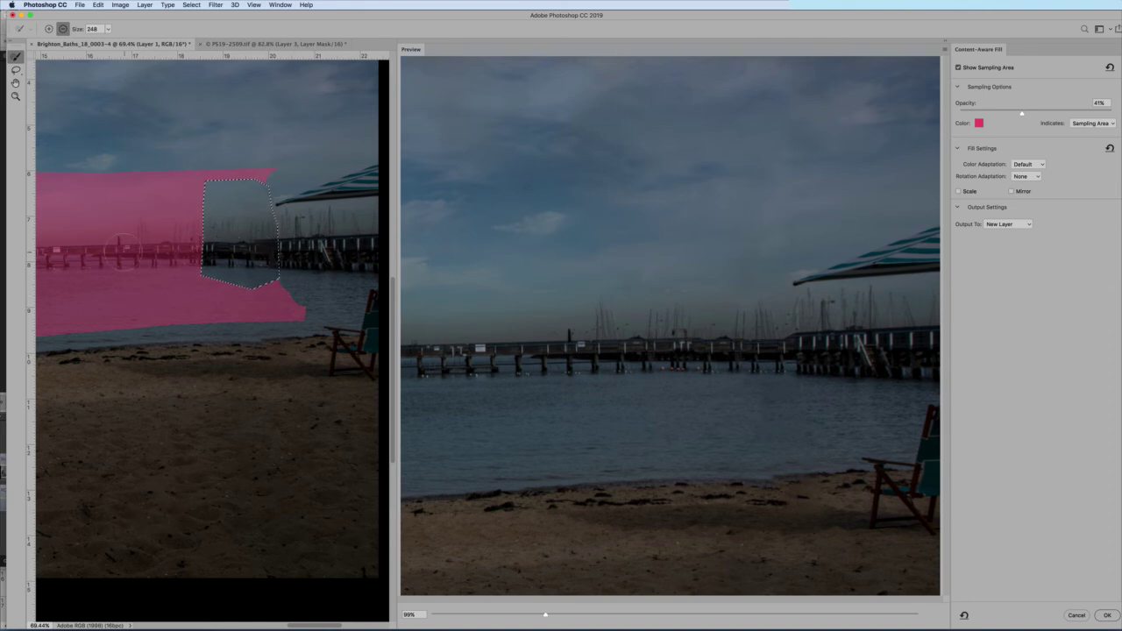
click(958, 191)
click(960, 192)
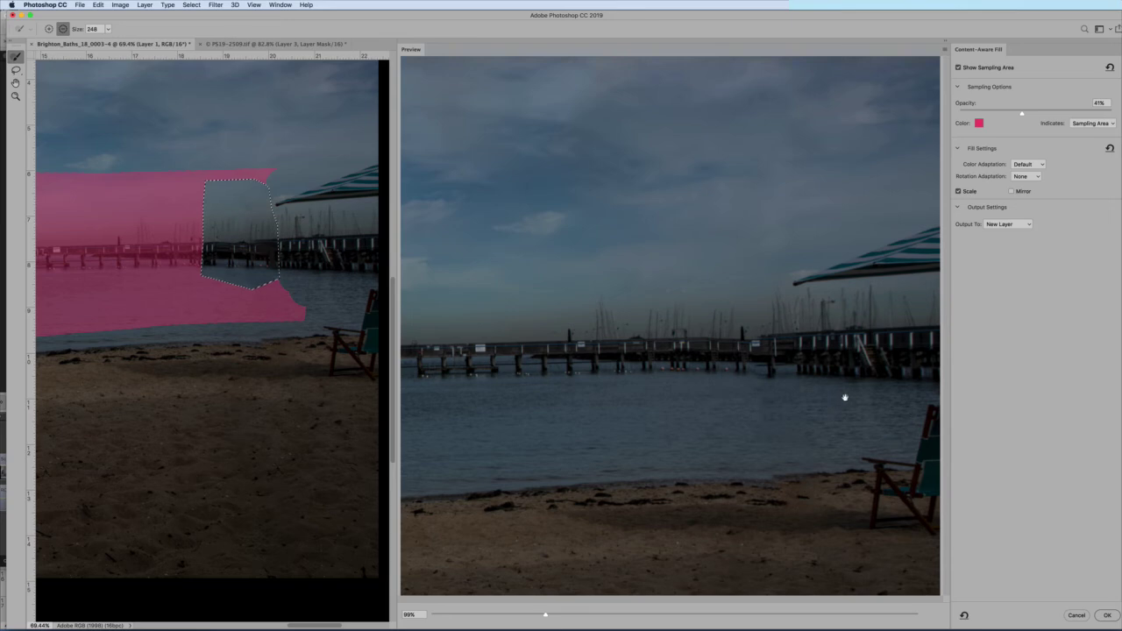
click(1113, 616)
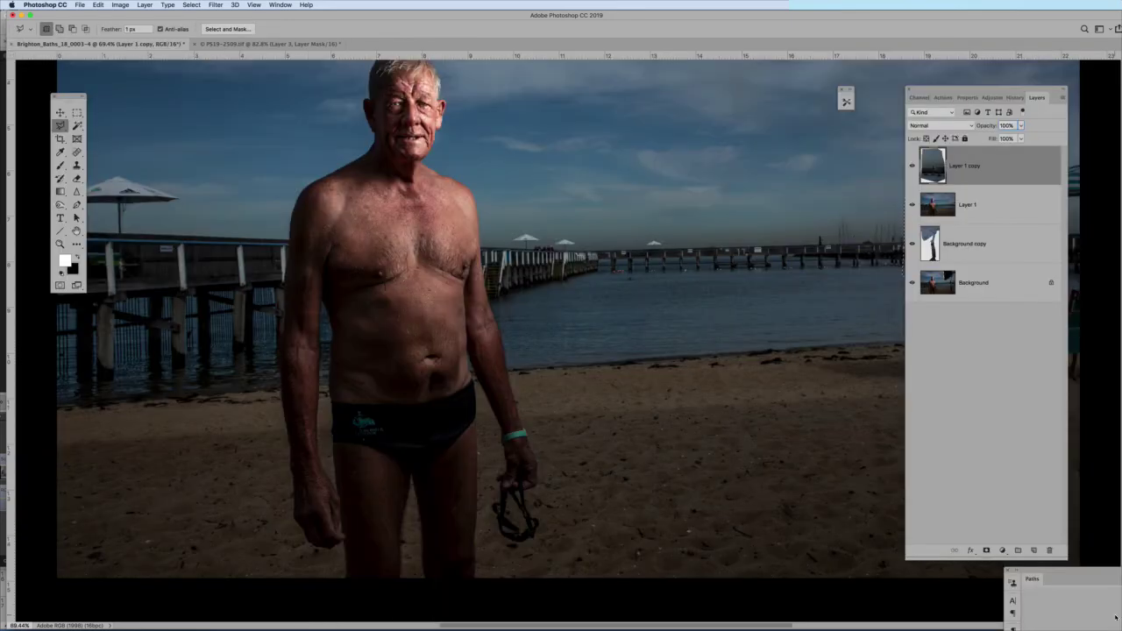
Examine the repaired pier section up close and compare it with and without the new fill layer
drag(964, 88, 740, 101)
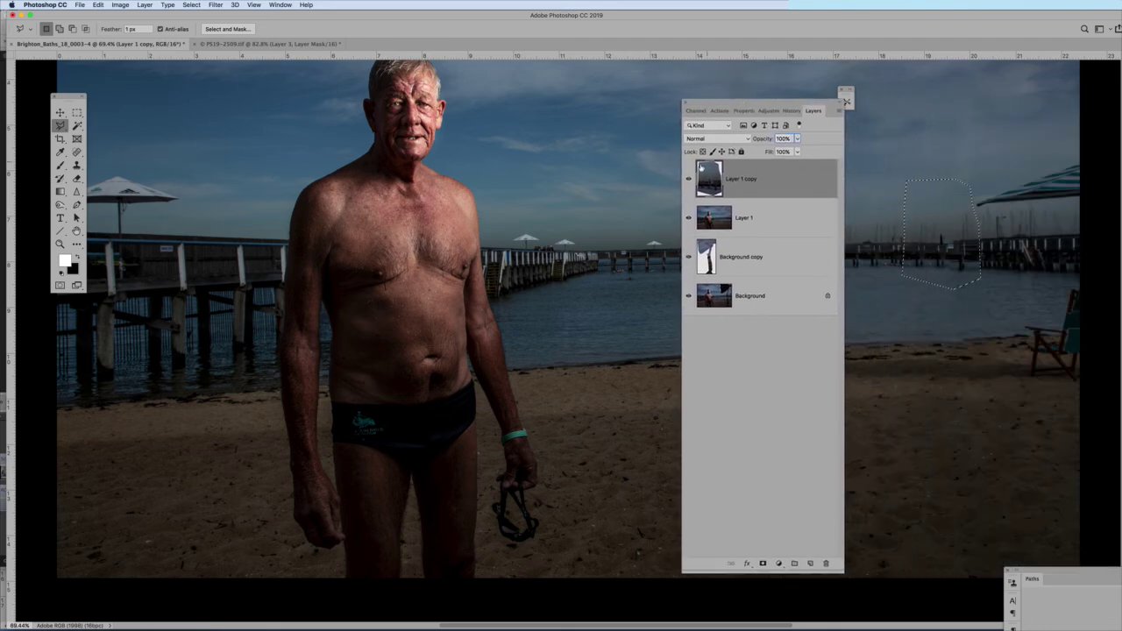
click(688, 179)
click(688, 179)
scroll(954, 241, up, 3)
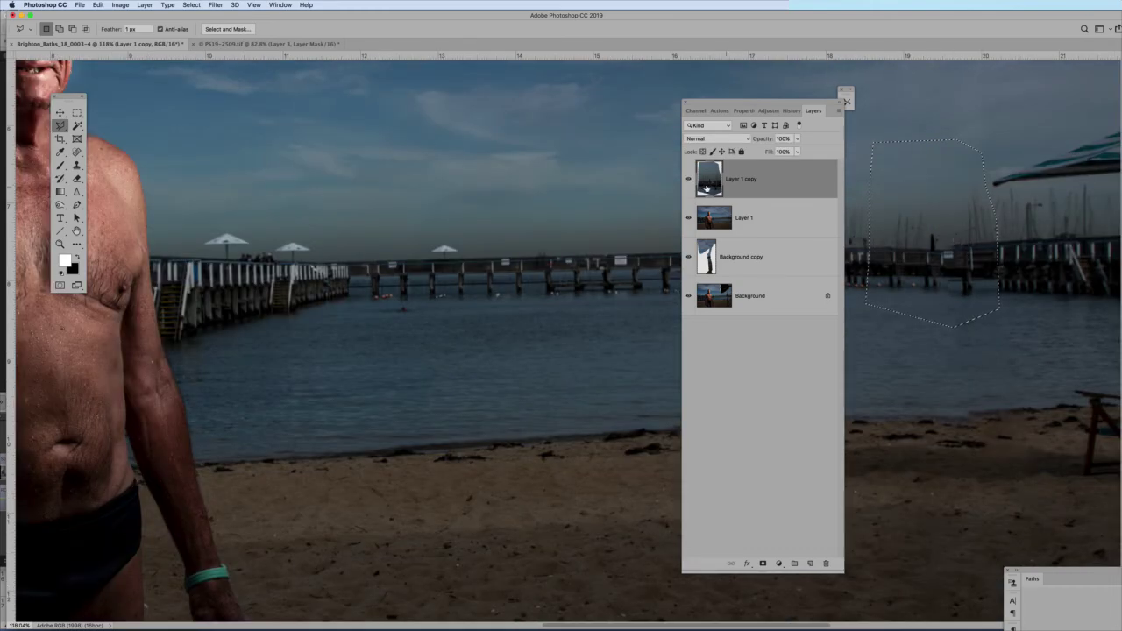
drag(718, 100, 546, 106)
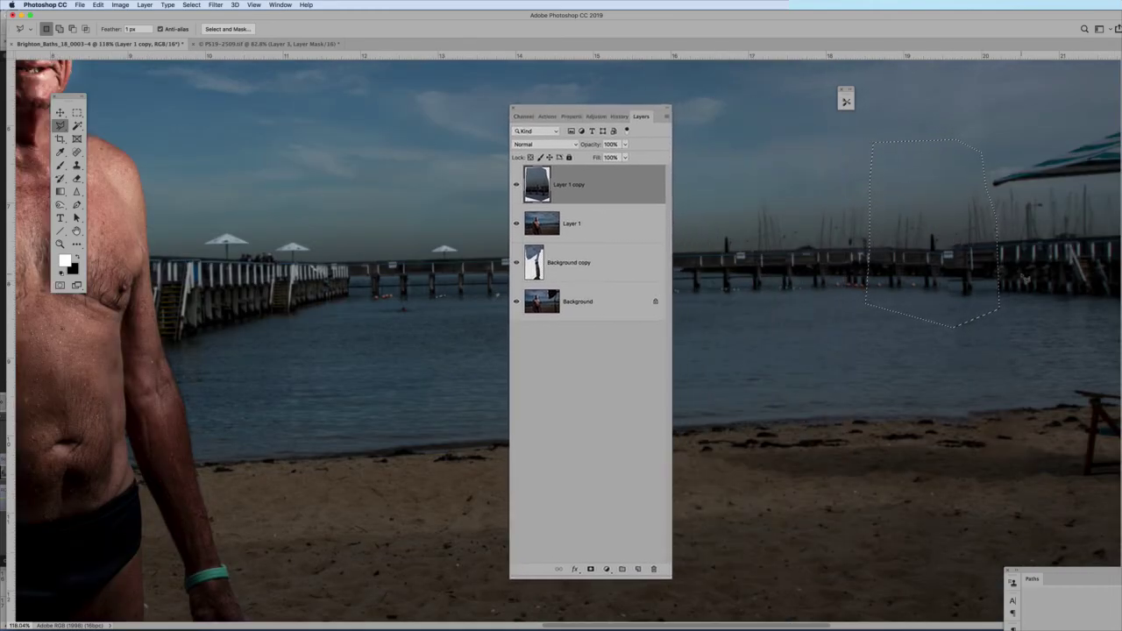
scroll(1024, 279, up, 3)
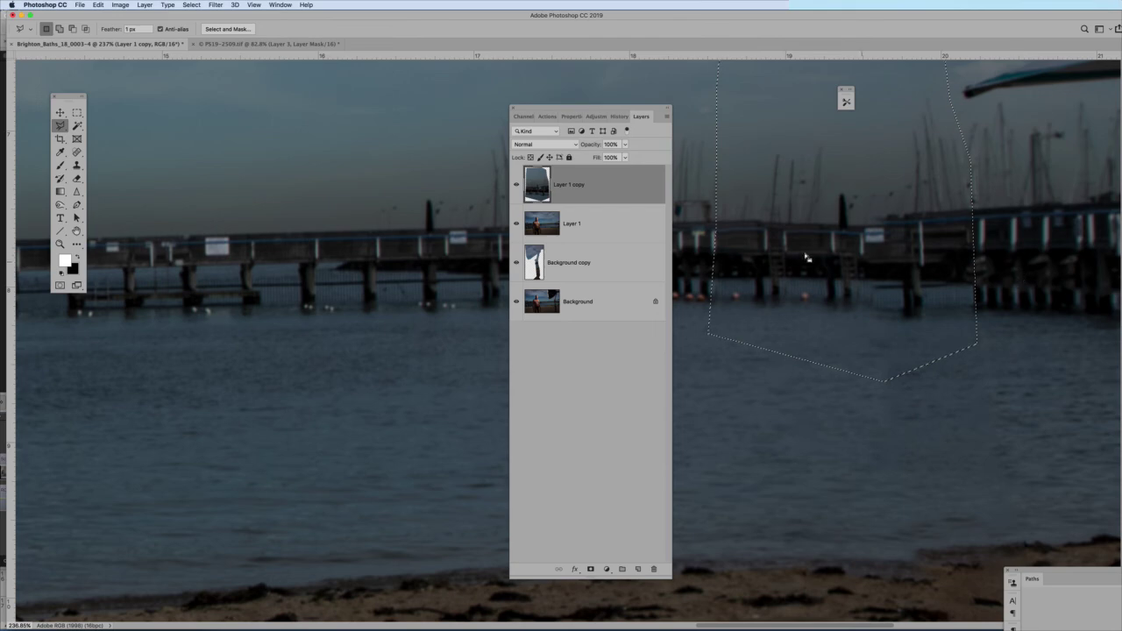
click(516, 185)
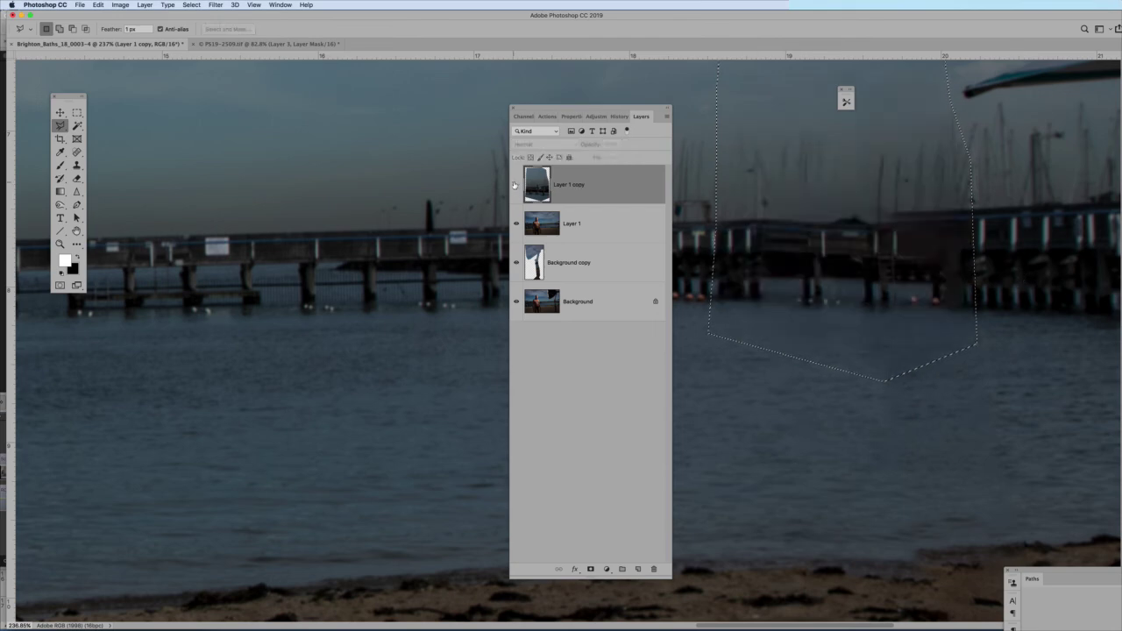
click(516, 185)
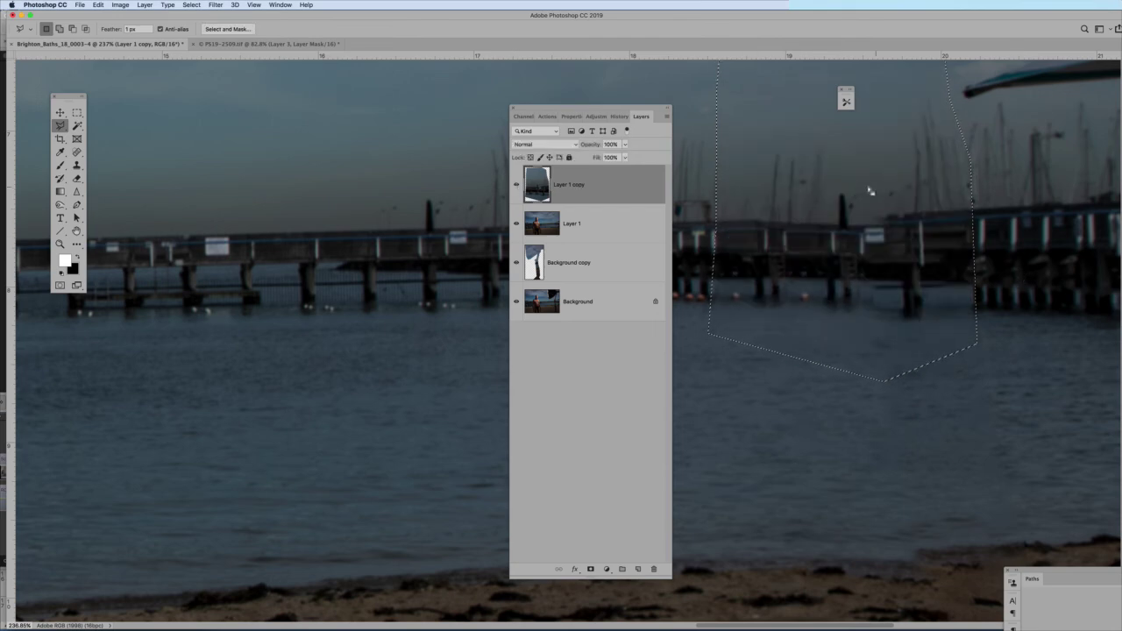
Clear the selection around the pier section and stamp all visible layers into a new top layer
scroll(886, 251, down, 4)
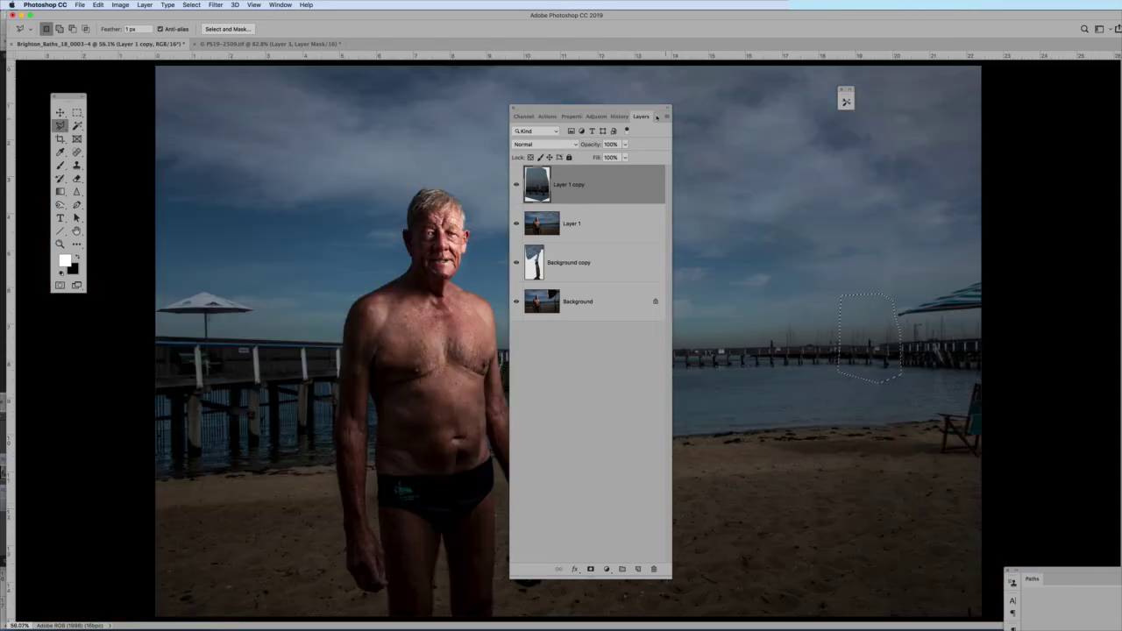
drag(619, 109, 1045, 112)
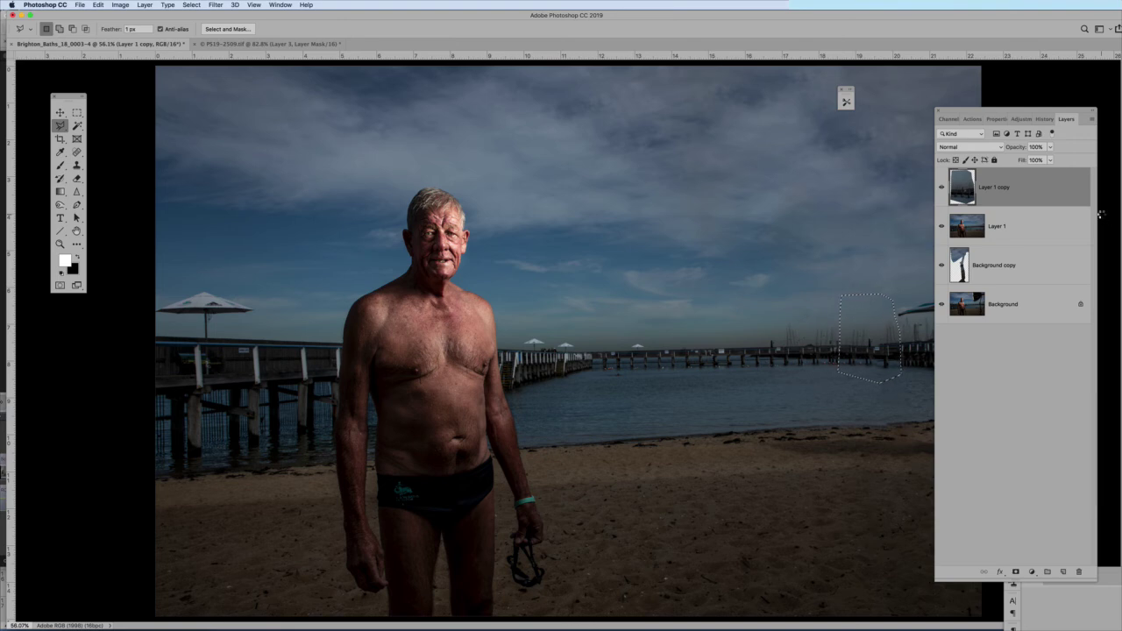
key(super+alt+shift+e)
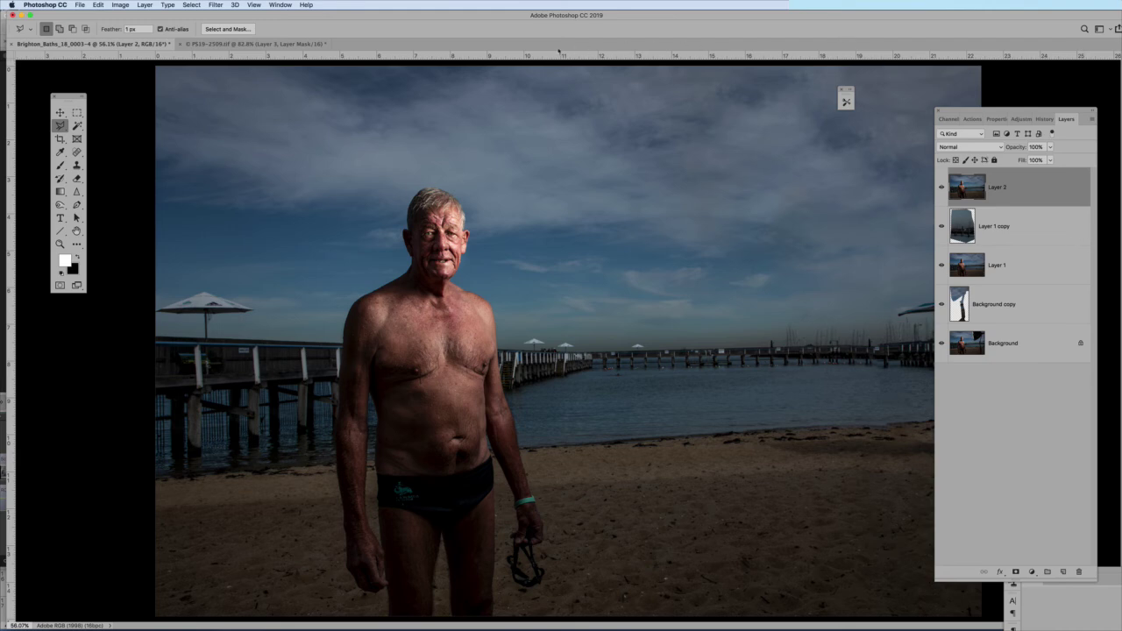
Outline the uneven patch of water below the pier, beside the beach chair, with the Polygonal Lasso
drag(955, 112, 141, 98)
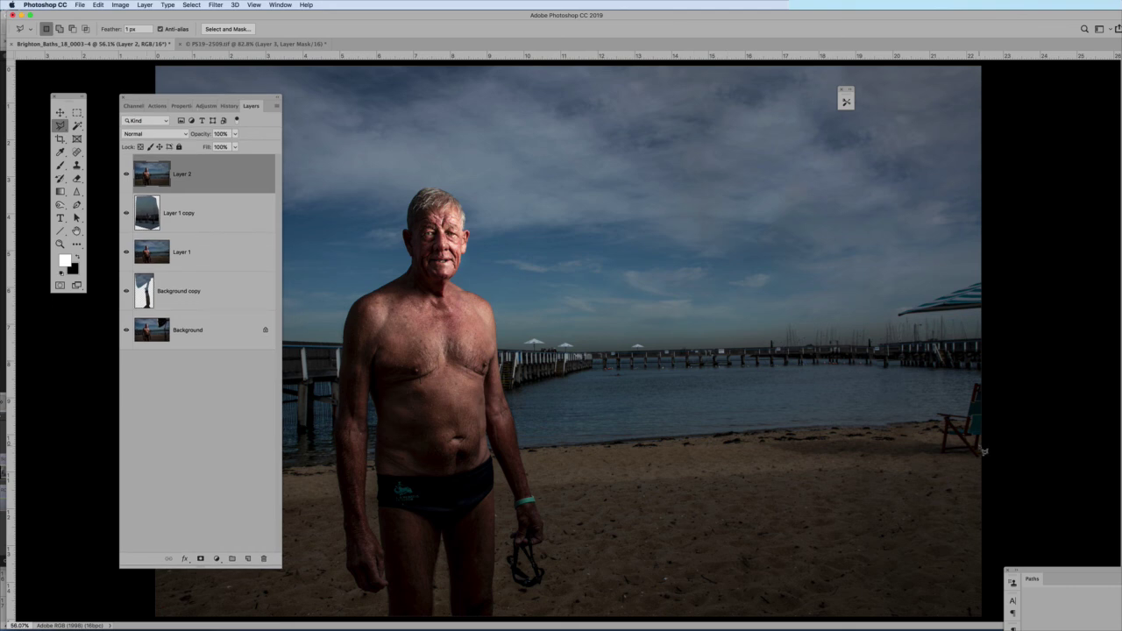
scroll(984, 397, up, 3)
scroll(984, 397, up, 4)
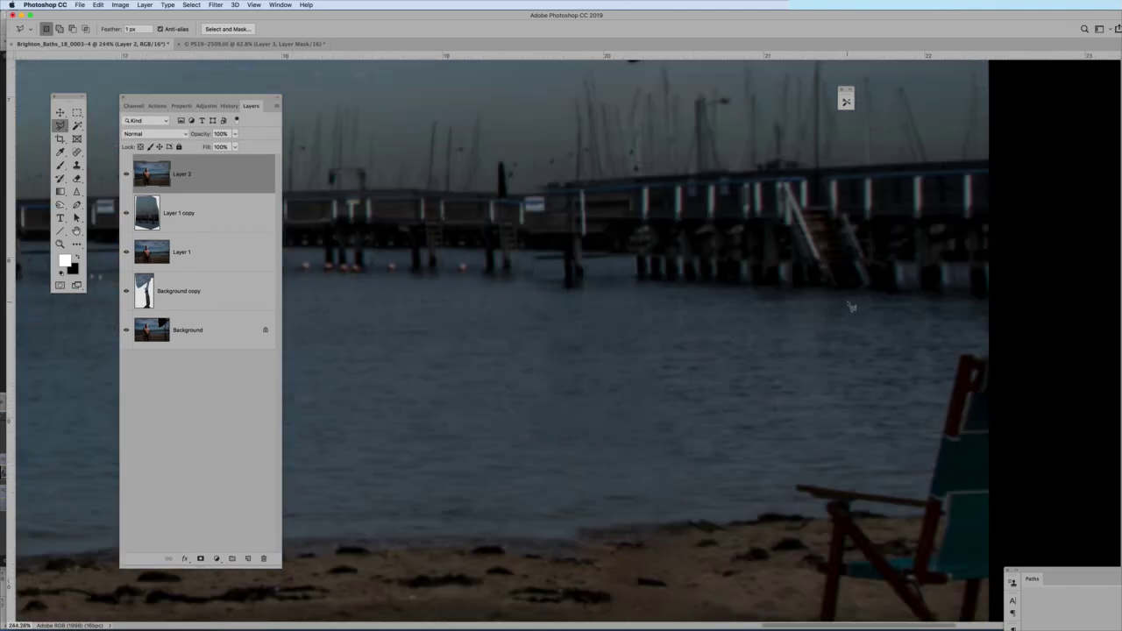
click(705, 291)
click(515, 287)
click(442, 340)
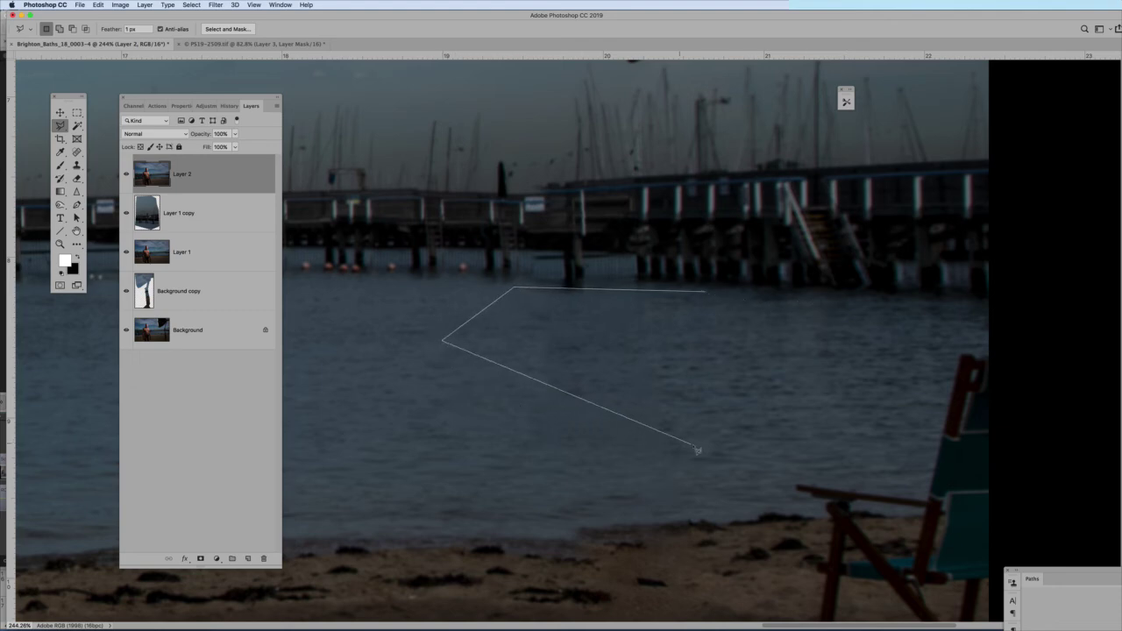
click(457, 439)
click(654, 468)
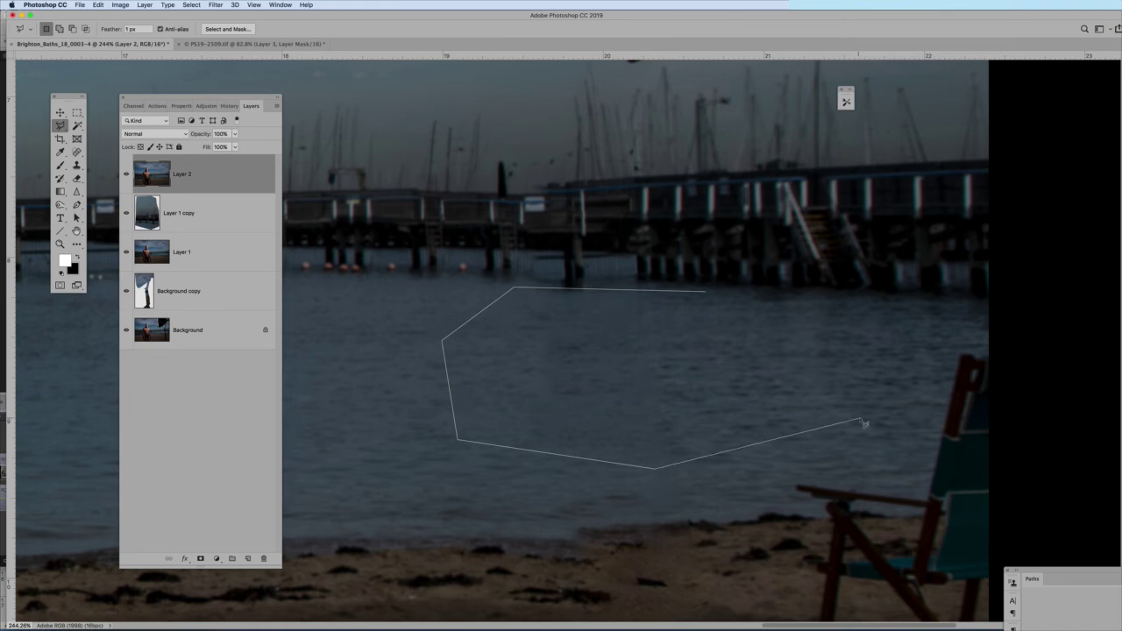
click(853, 399)
click(875, 308)
click(848, 296)
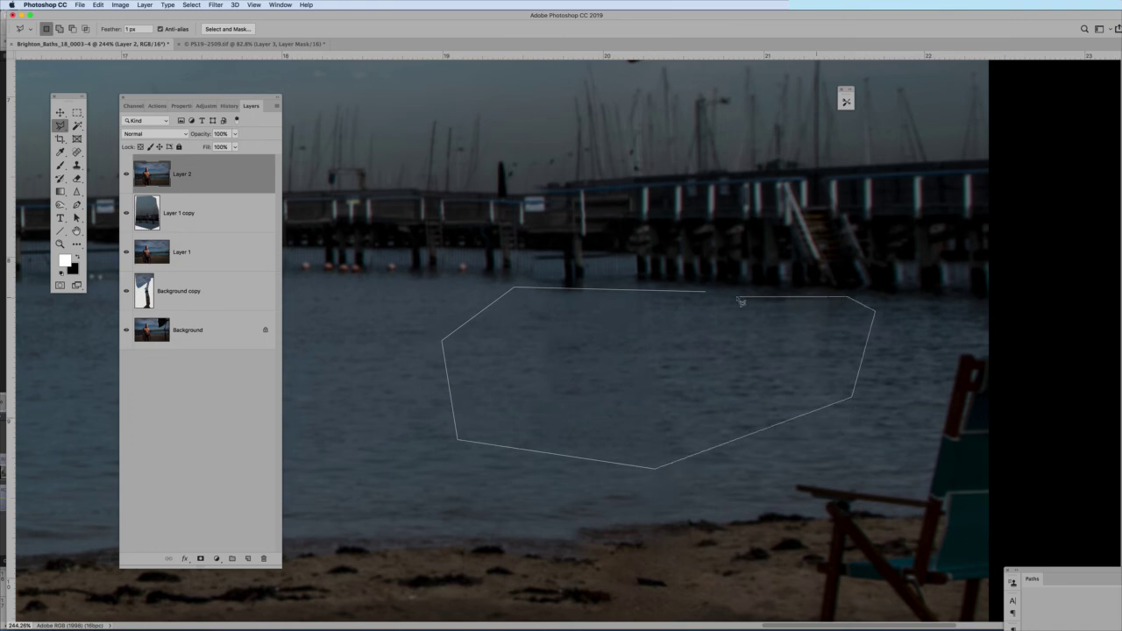
double_click(712, 298)
Open Content-Aware Fill for the water patch and limit sampling to water by excluding the sky, umbrella, pier, chair and sand
click(100, 5)
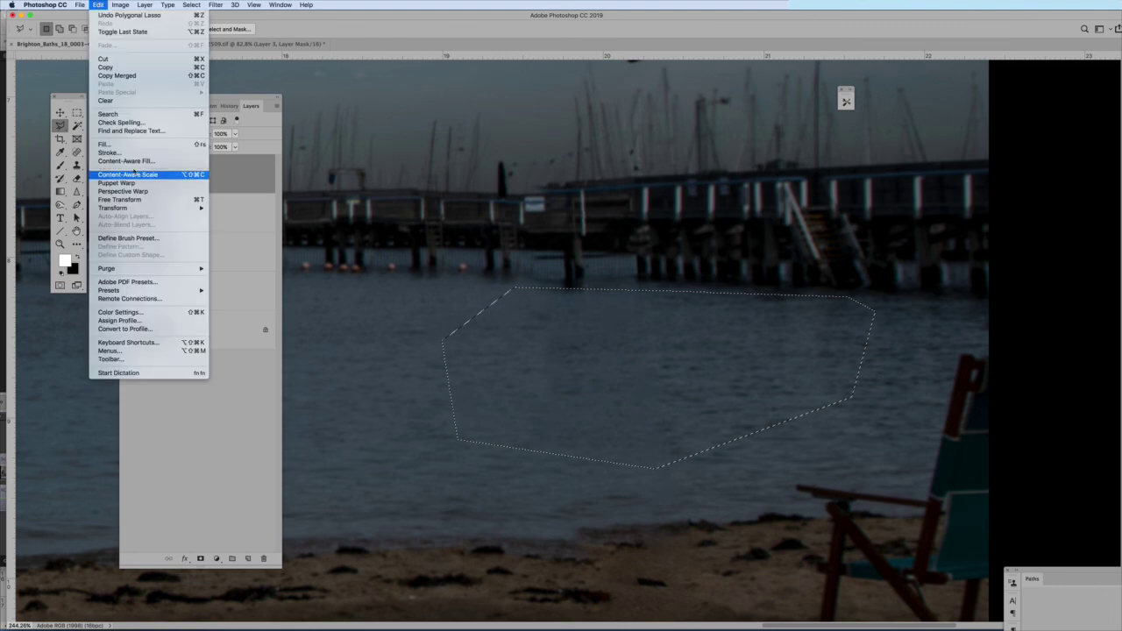
click(167, 163)
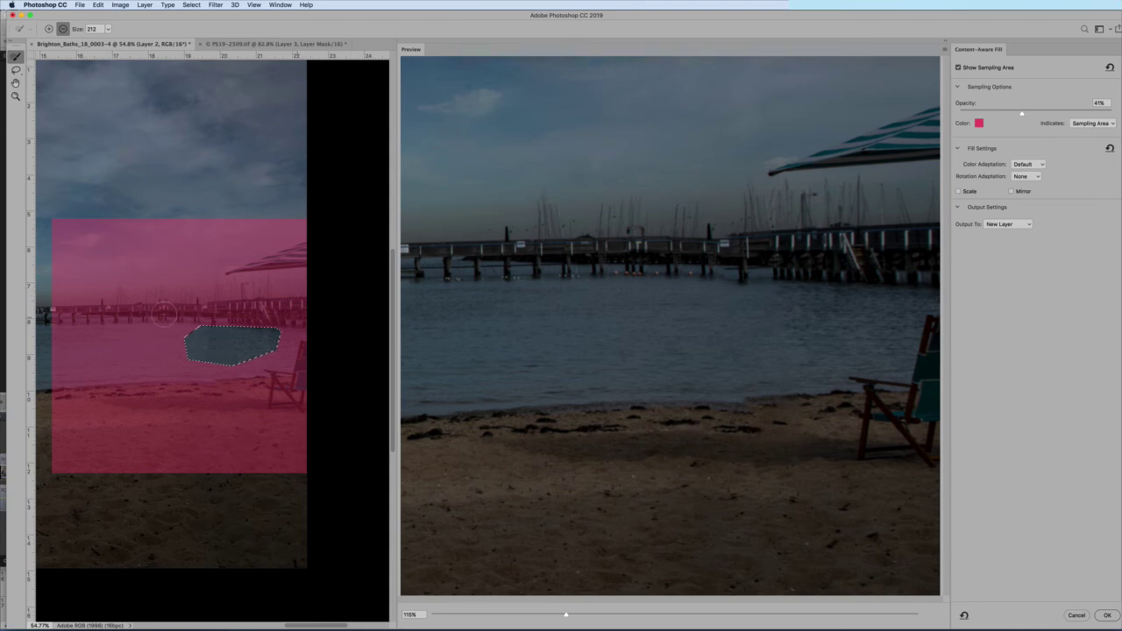
mouse_move(164, 313)
mouse_down()
mouse_move(303, 280)
mouse_move(301, 212)
mouse_move(250, 227)
mouse_up()
drag(86, 237, 63, 238)
mouse_move(59, 328)
mouse_down()
mouse_move(103, 313)
mouse_move(90, 292)
mouse_move(118, 277)
mouse_up()
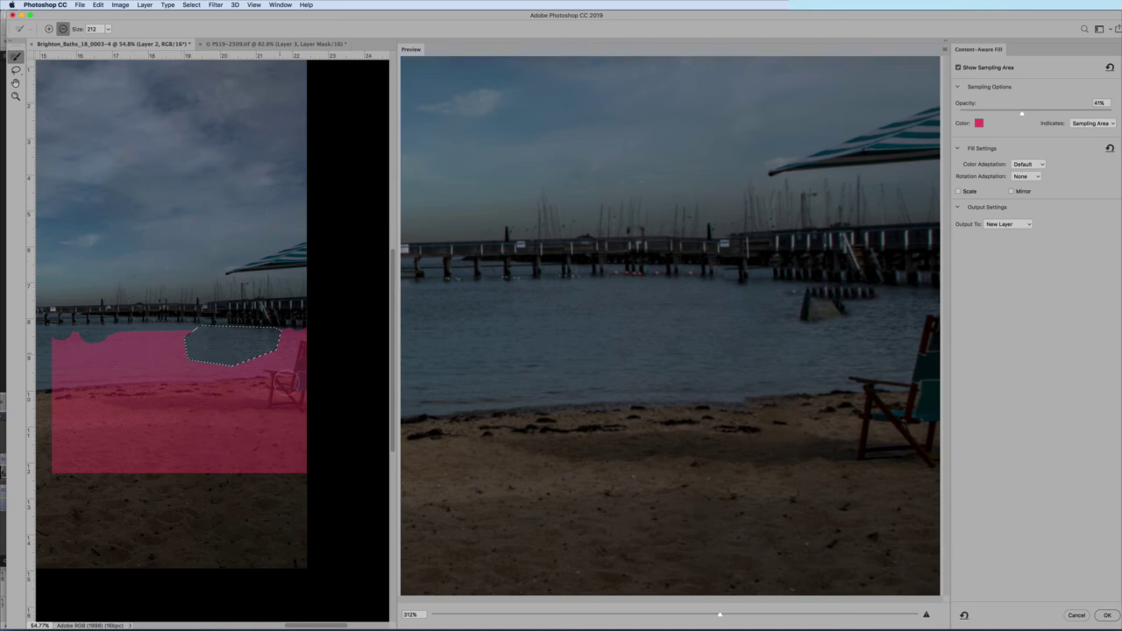
mouse_move(300, 358)
mouse_down()
mouse_move(289, 382)
mouse_move(269, 381)
mouse_move(301, 404)
mouse_move(305, 348)
mouse_move(284, 408)
mouse_move(215, 390)
mouse_move(52, 393)
mouse_move(256, 393)
mouse_move(69, 401)
mouse_move(236, 415)
mouse_move(56, 435)
mouse_move(325, 438)
mouse_move(57, 452)
mouse_move(298, 472)
mouse_move(70, 462)
mouse_move(146, 439)
mouse_up()
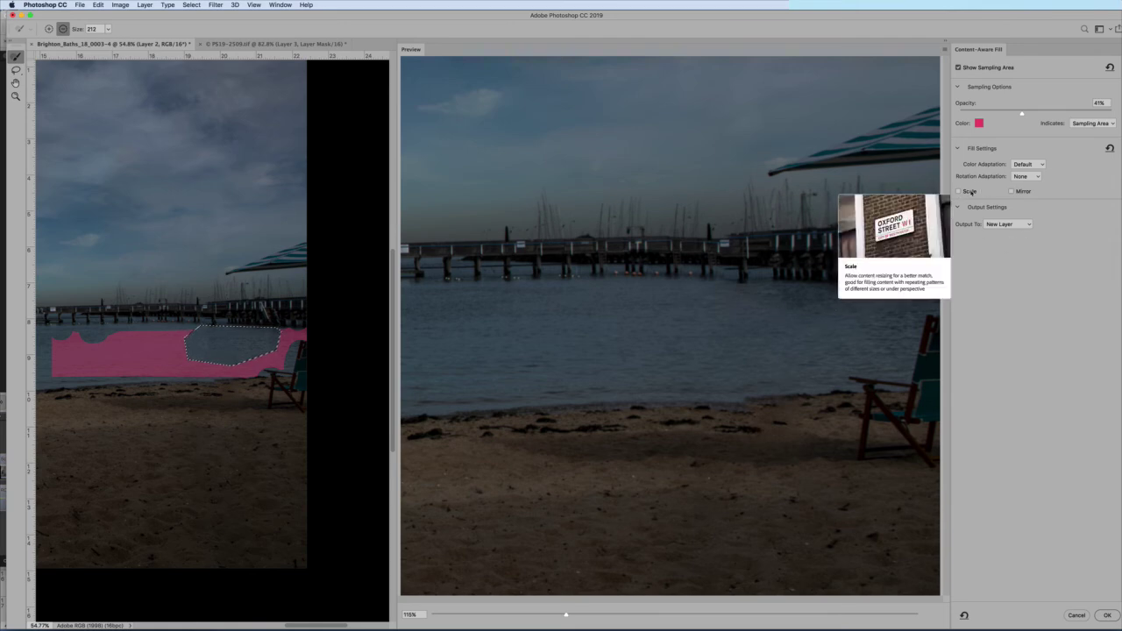
Try the High and None color adaptation settings on the water fill, and return to Default
click(1028, 164)
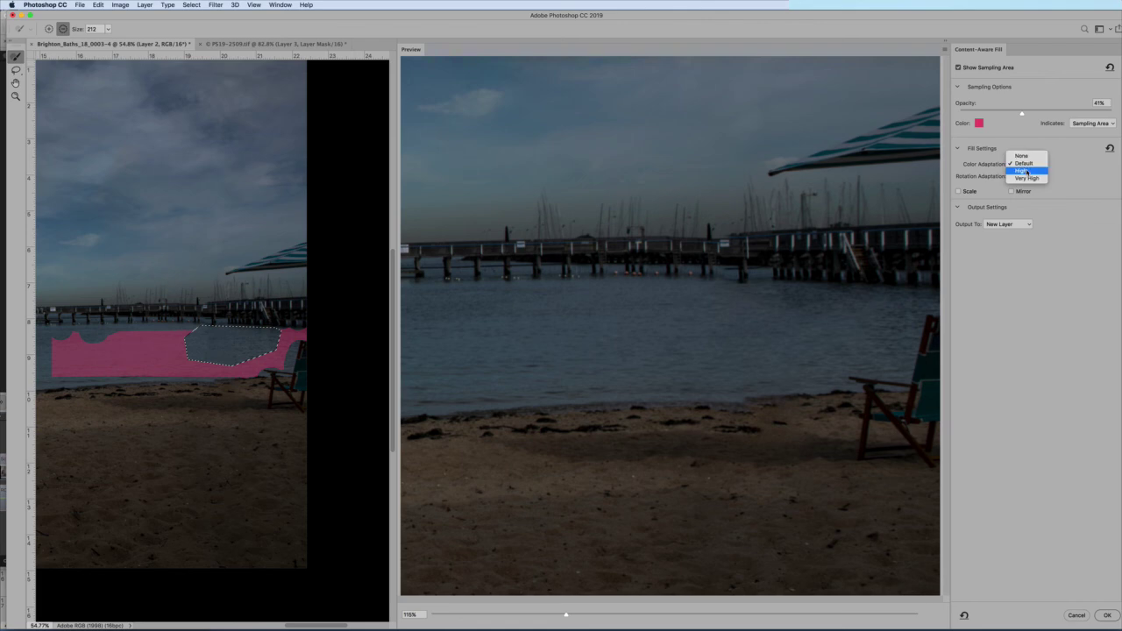
click(1026, 170)
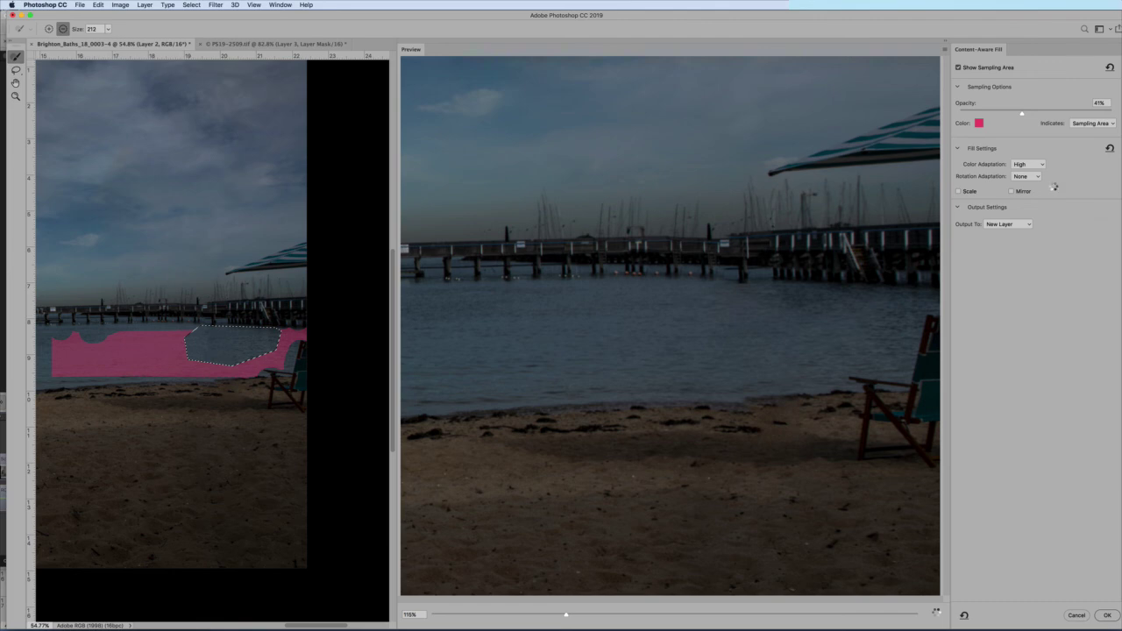
click(936, 612)
click(1033, 165)
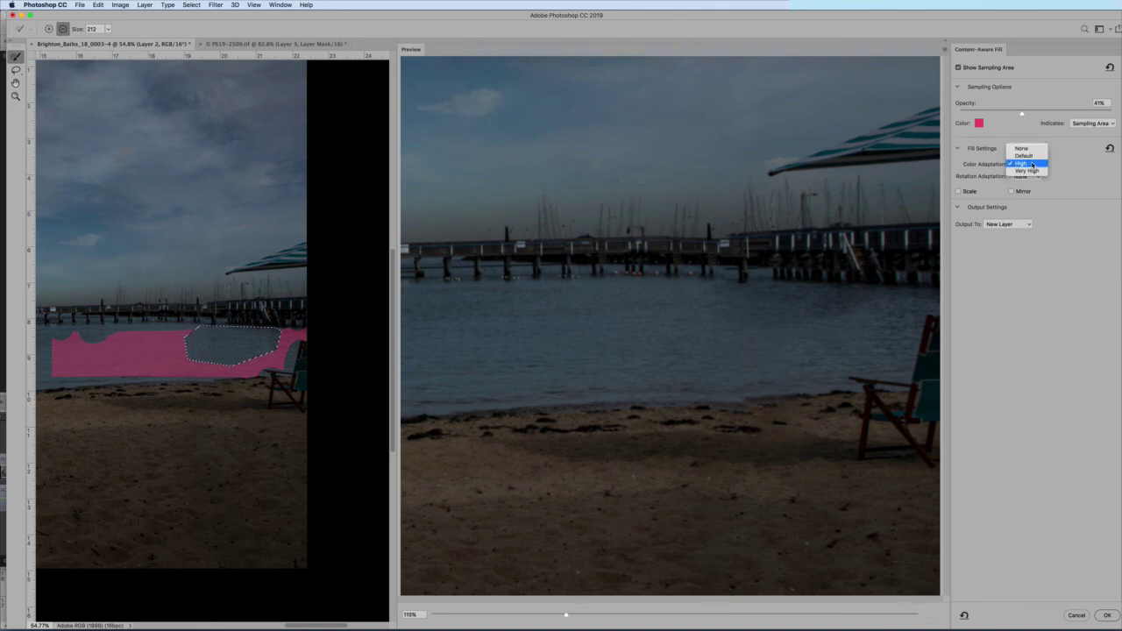
click(1021, 148)
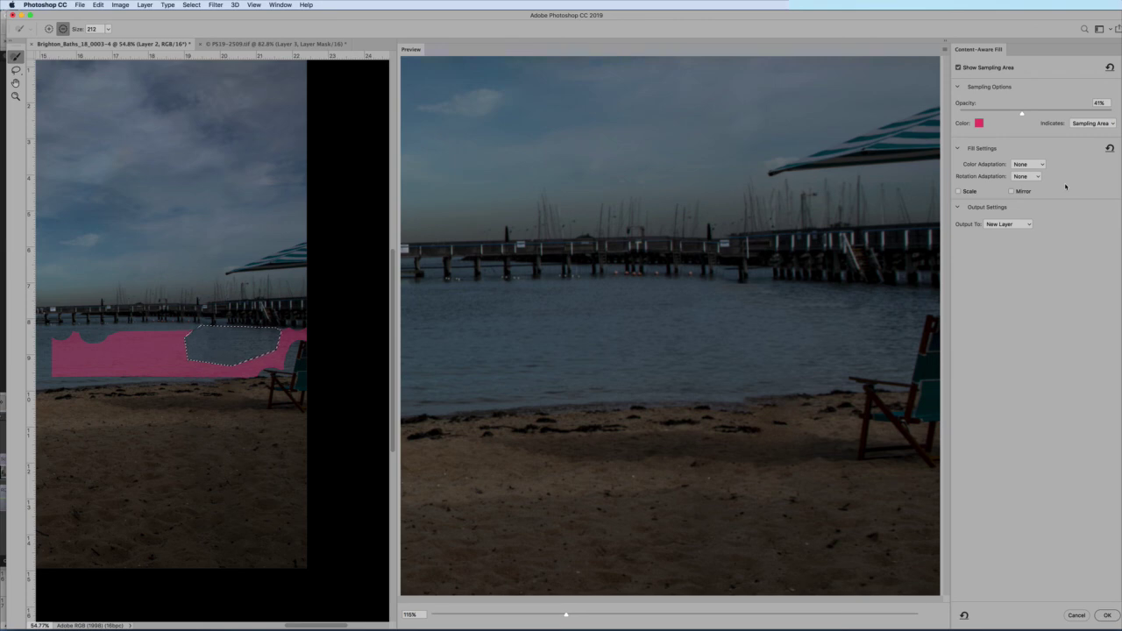
click(1037, 166)
click(1033, 172)
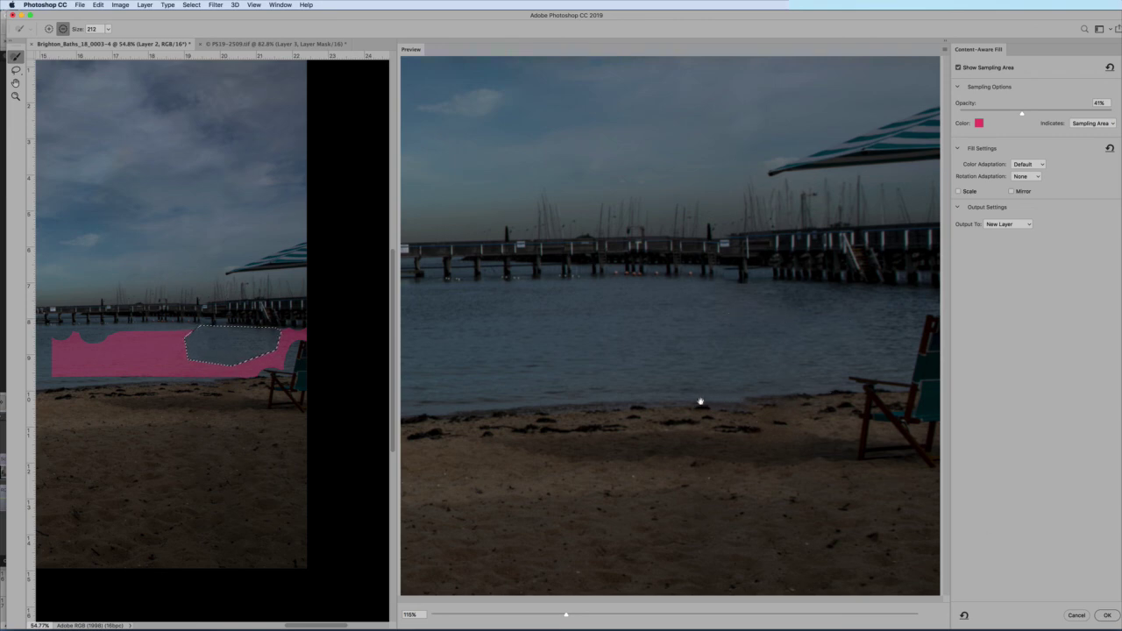
Apply the water fill to a new layer and compare the image with and without it
click(1107, 615)
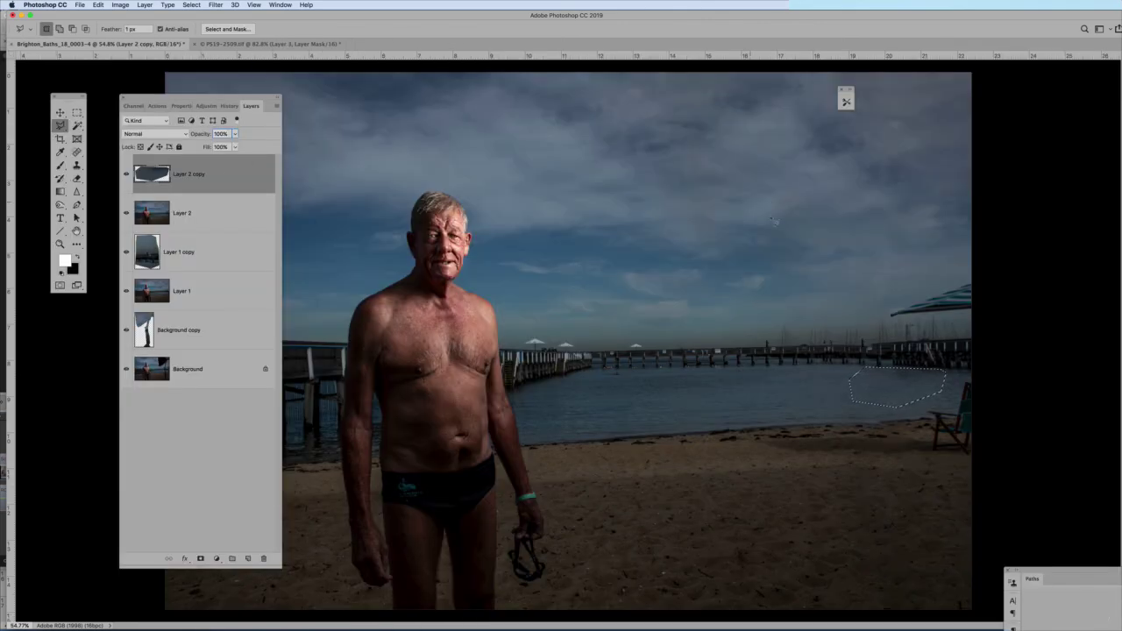
drag(221, 98, 637, 92)
click(541, 167)
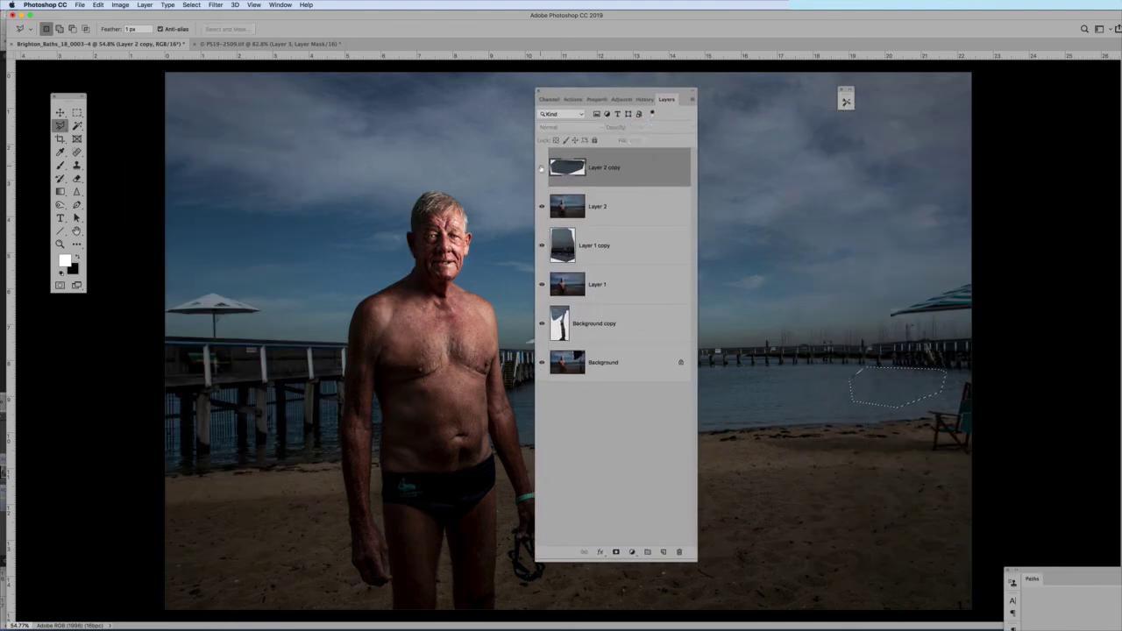
click(541, 168)
Compare the water fill layer once more, clear the selection and stamp all visible layers into a new top layer
click(541, 167)
click(541, 168)
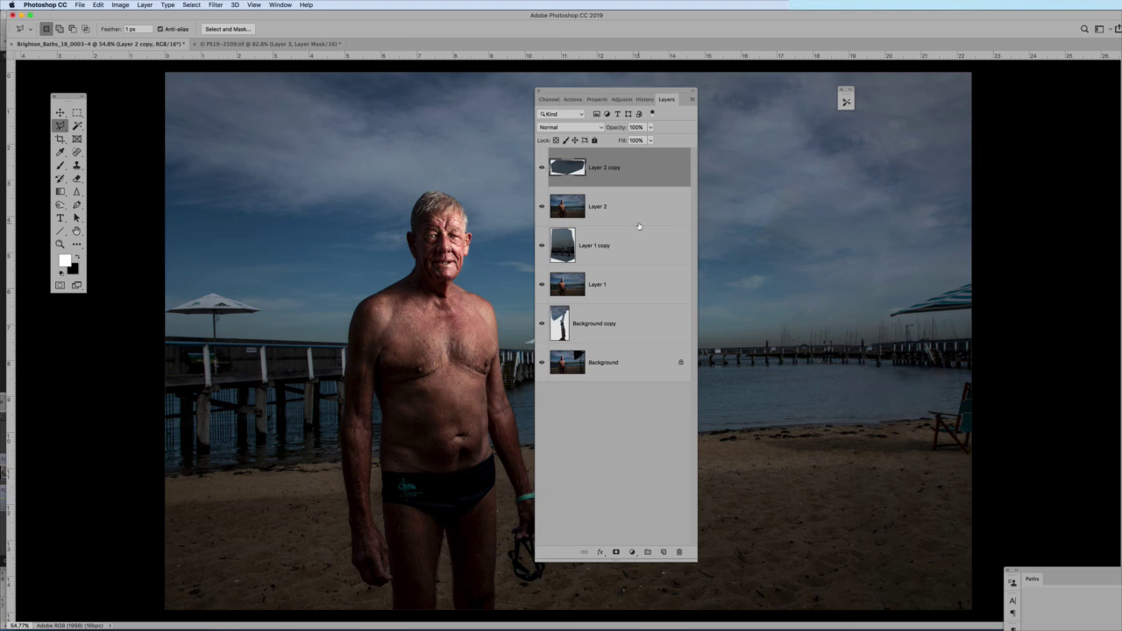
key(super+alt+shift+e)
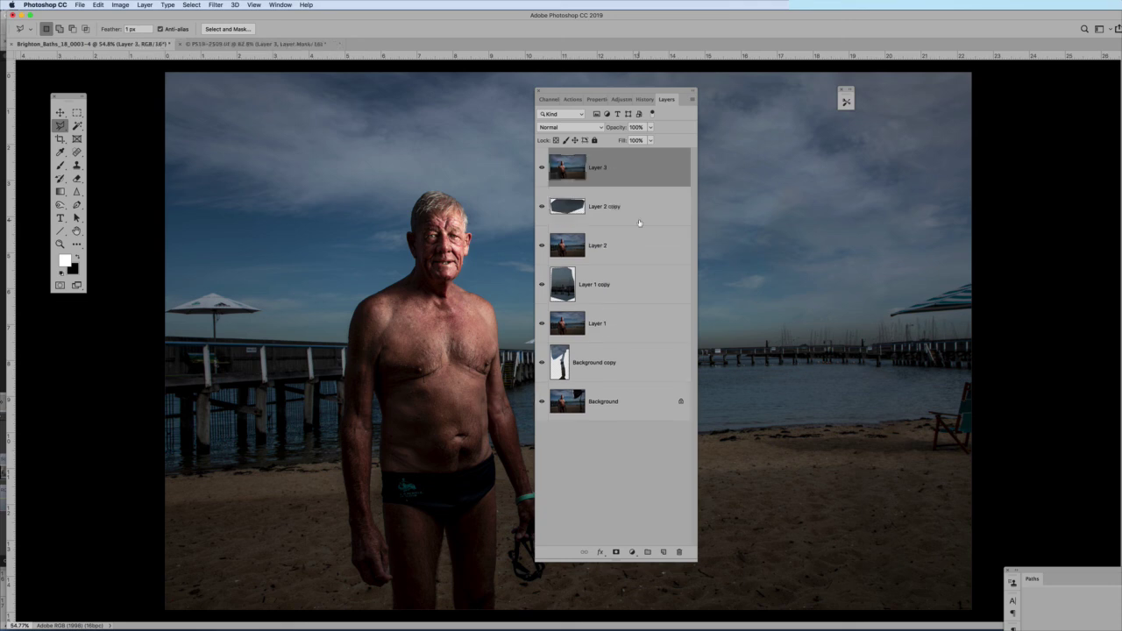
Add a new empty layer on top and use the Clone Stamp to blend the waterline between the seaweed and the beach chair
click(663, 552)
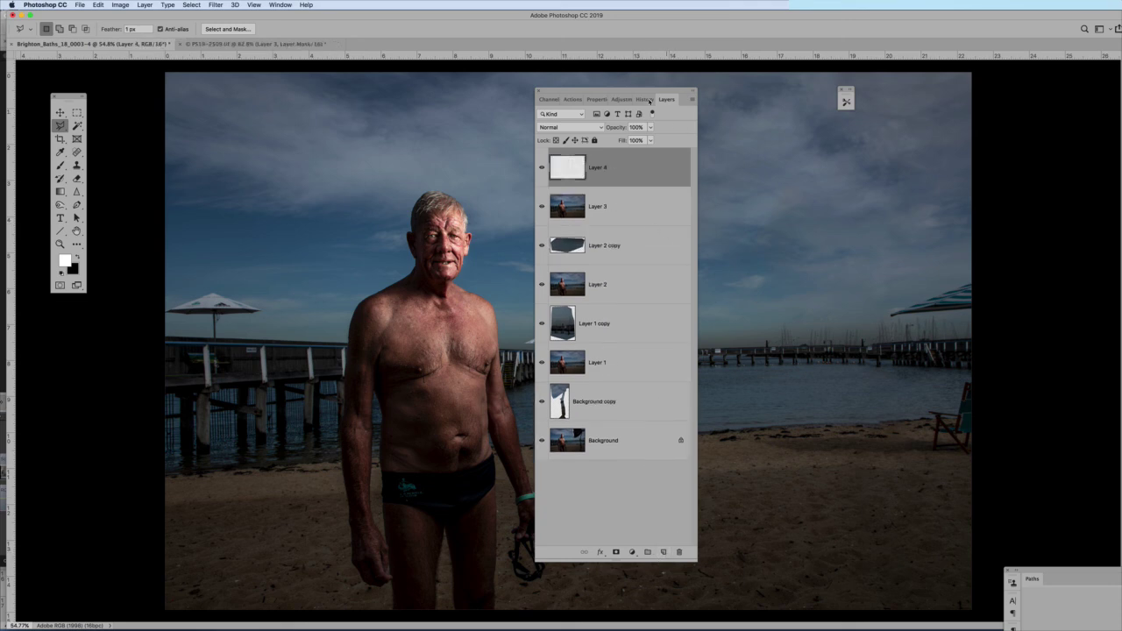
drag(642, 91, 1030, 109)
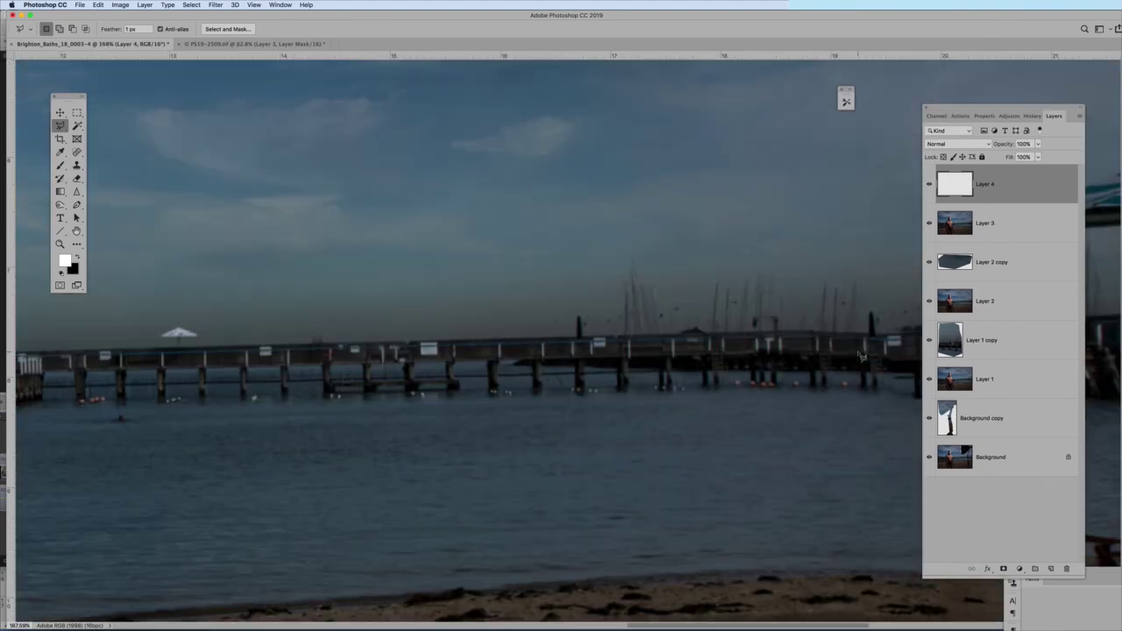
scroll(857, 359, up, 5)
drag(762, 538, 491, 221)
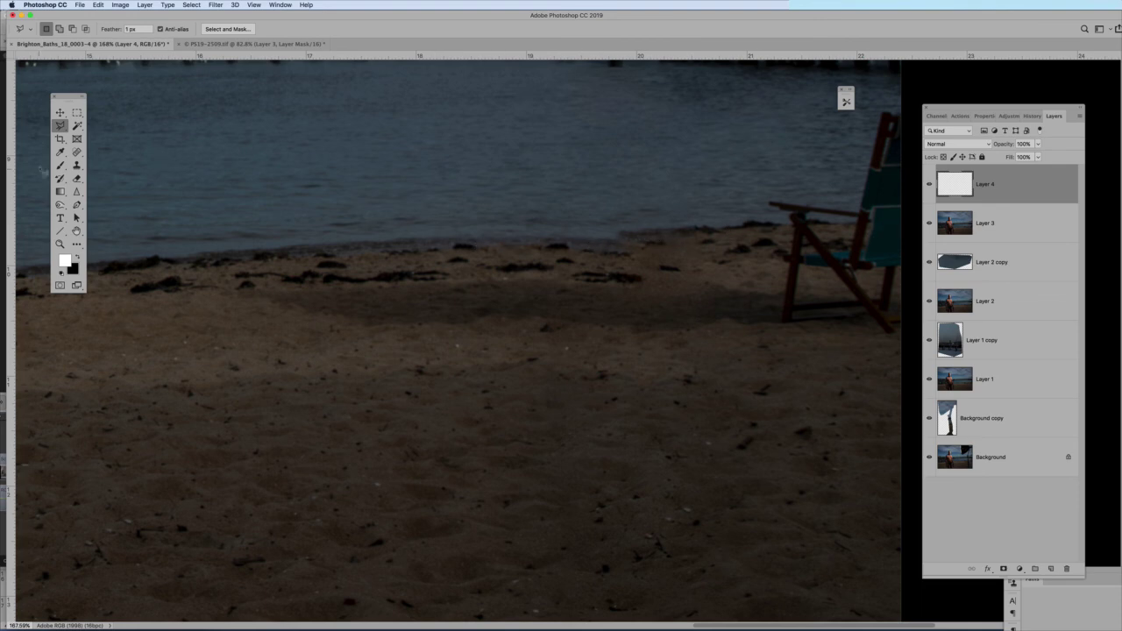
click(76, 165)
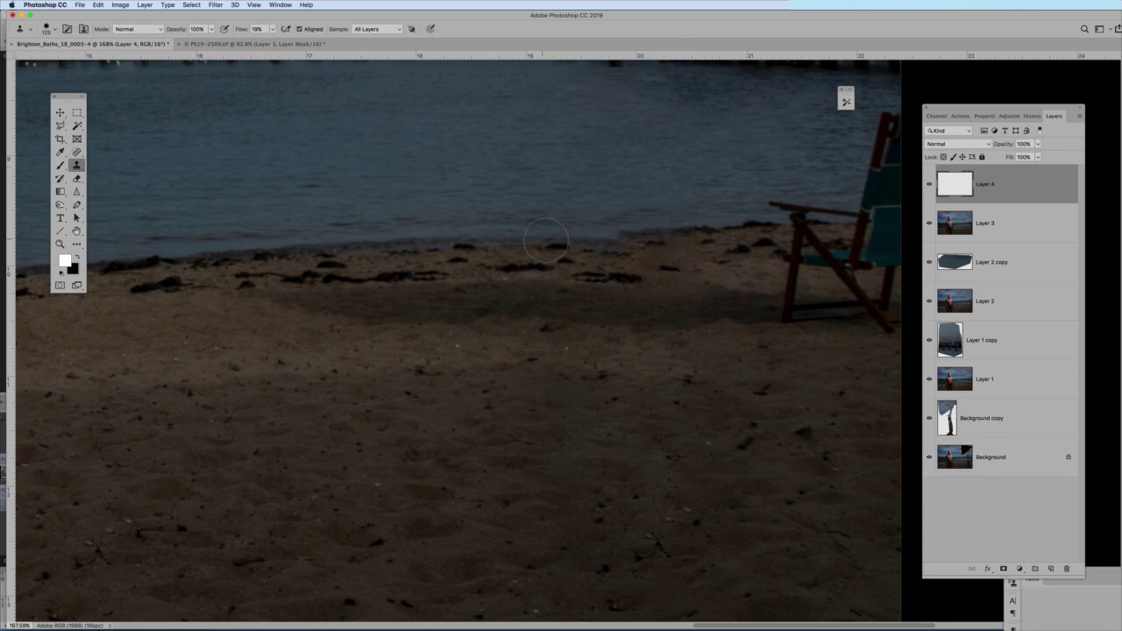
alt+click(536, 241)
mouse_move(538, 246)
mouse_down()
mouse_move(714, 220)
mouse_move(681, 223)
mouse_up()
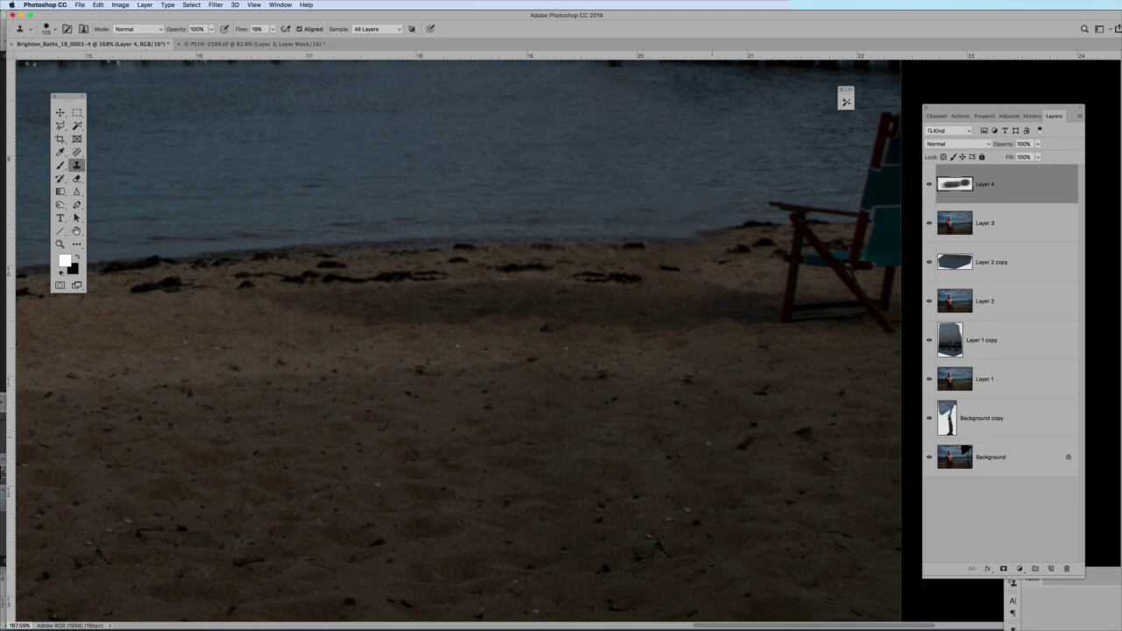
Compare the shoreline with and without the cloned layer, and check the pier, water and whole portrait for retouching flaws
click(929, 185)
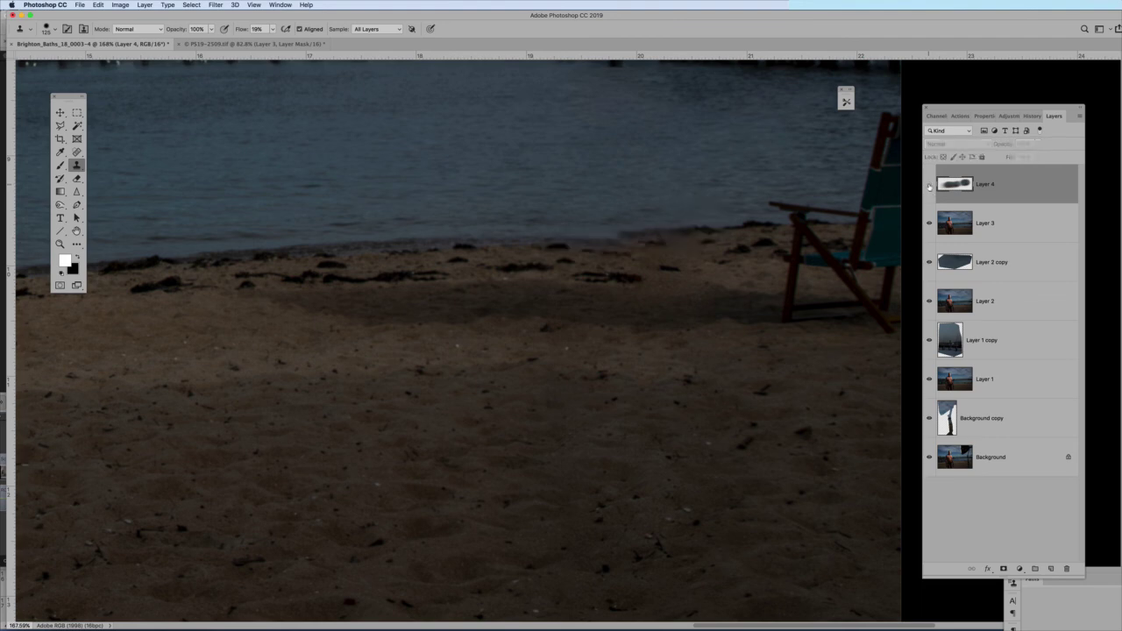
click(929, 185)
click(930, 185)
click(929, 185)
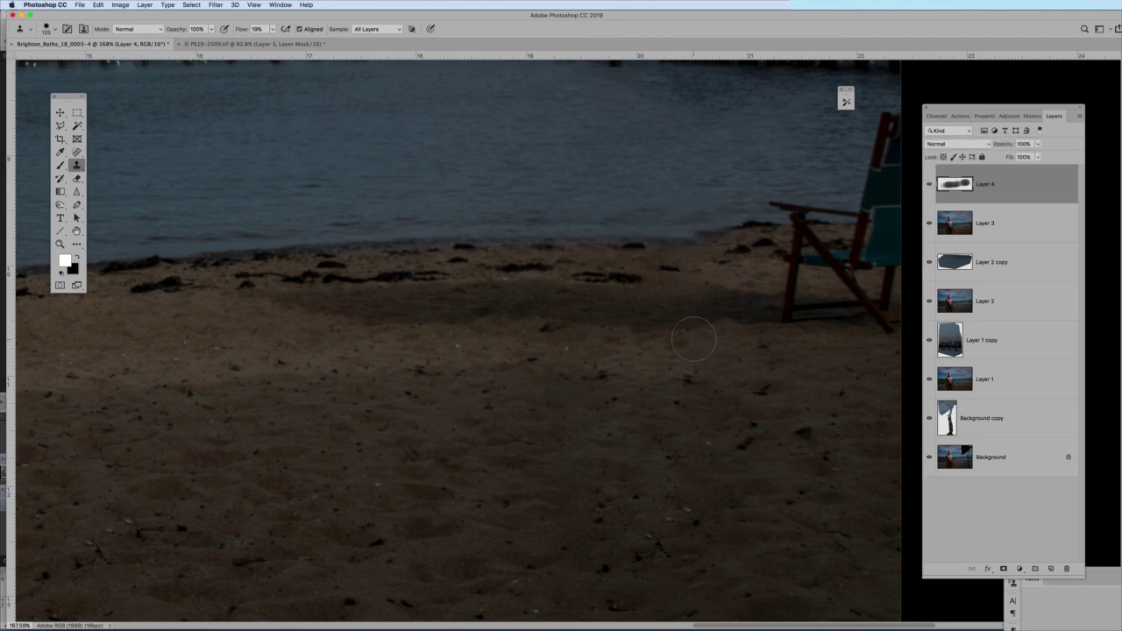
scroll(694, 338, down, 10)
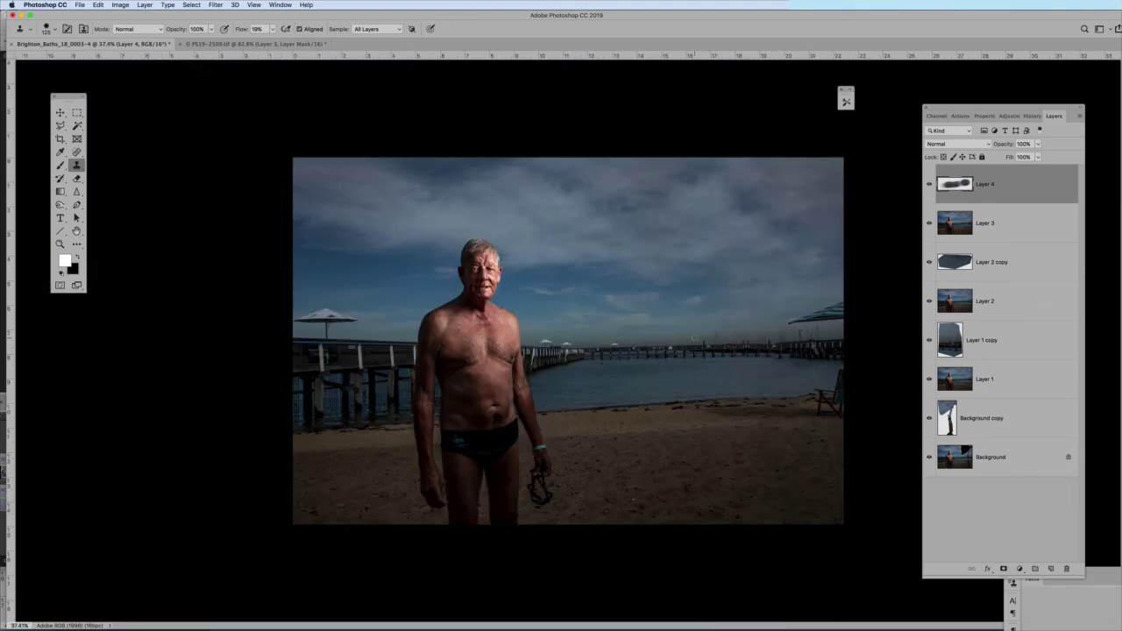
scroll(568, 341, up, 2)
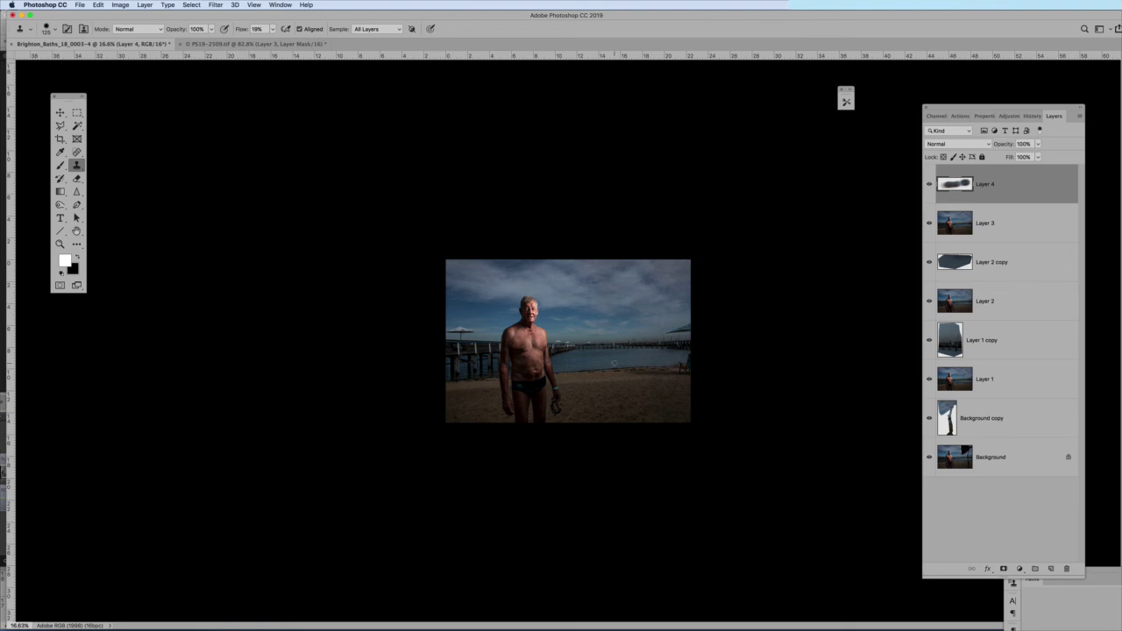
scroll(614, 363, up, 3)
scroll(615, 363, up, 10)
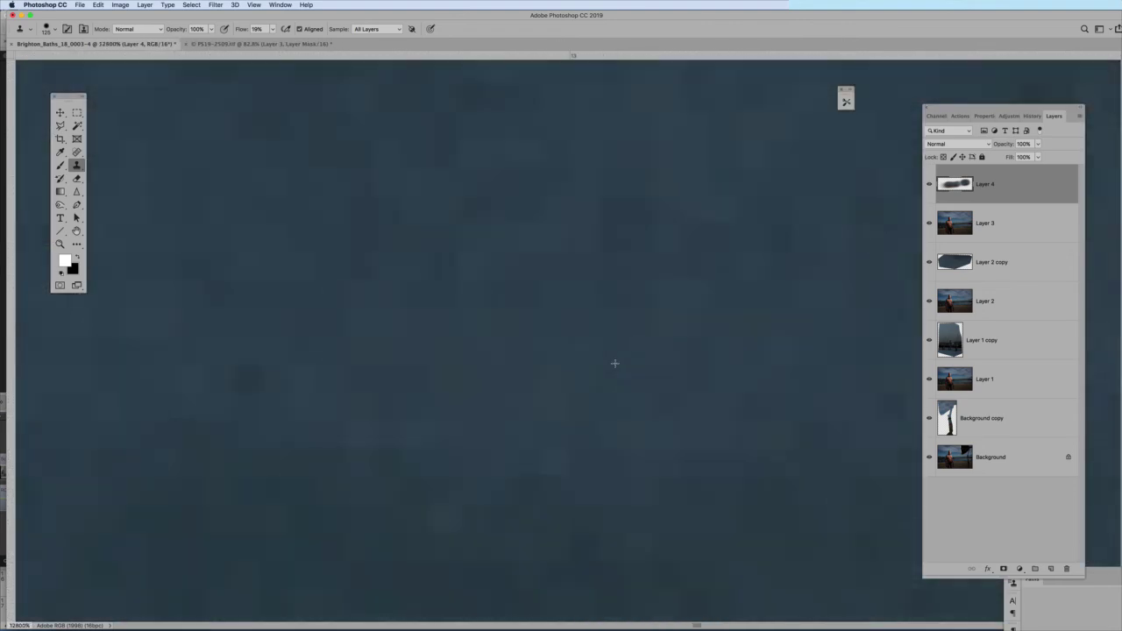
scroll(615, 363, down, 8)
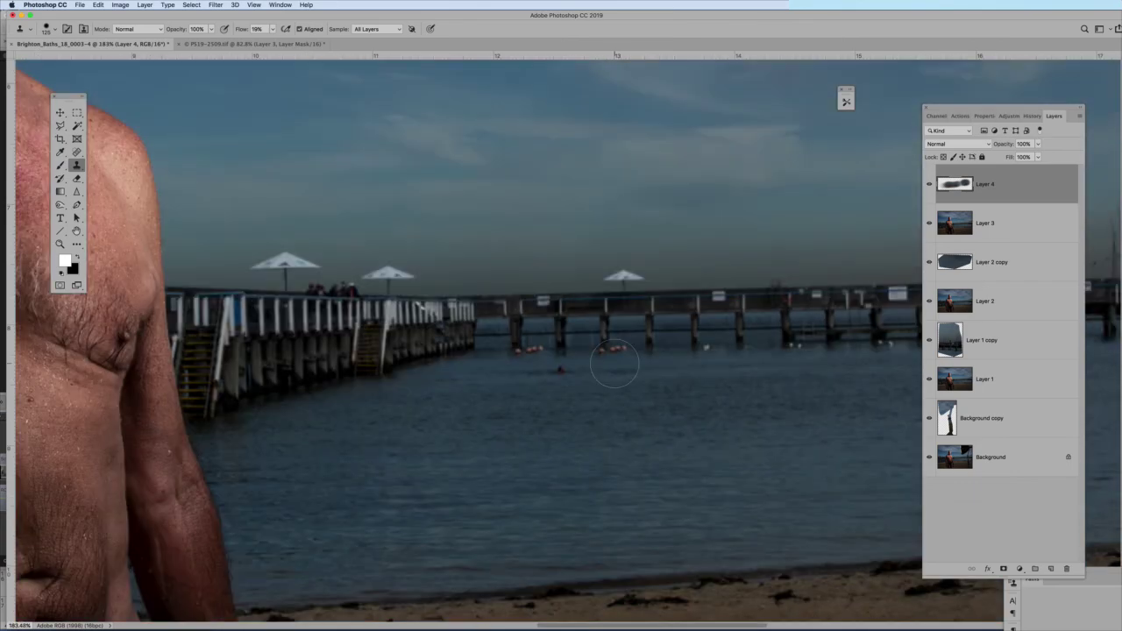
scroll(615, 363, down, 3)
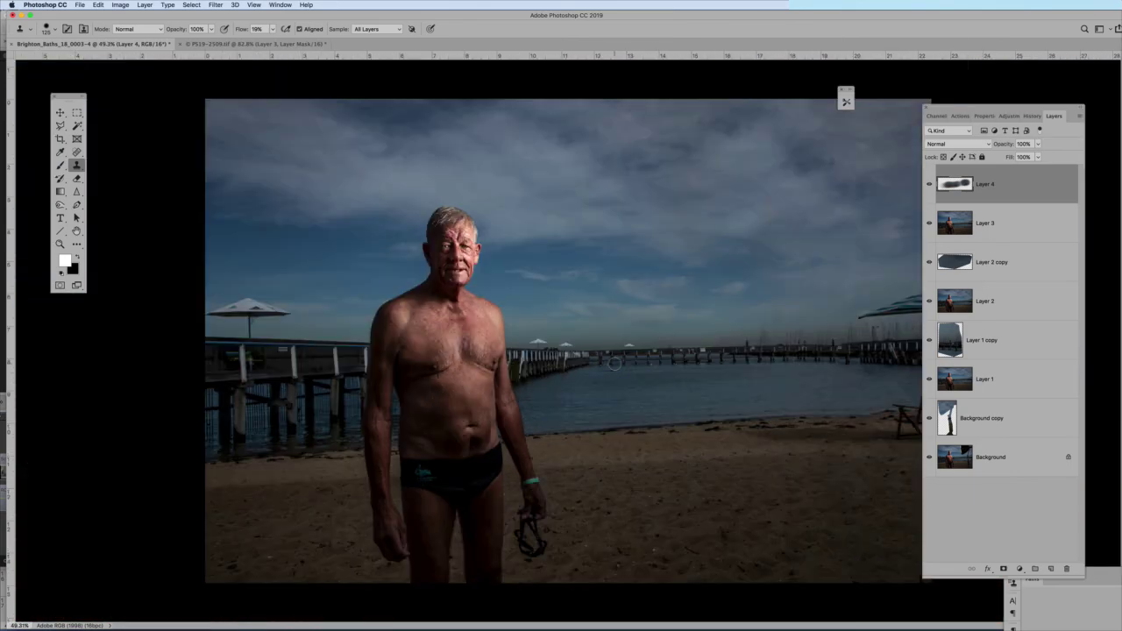